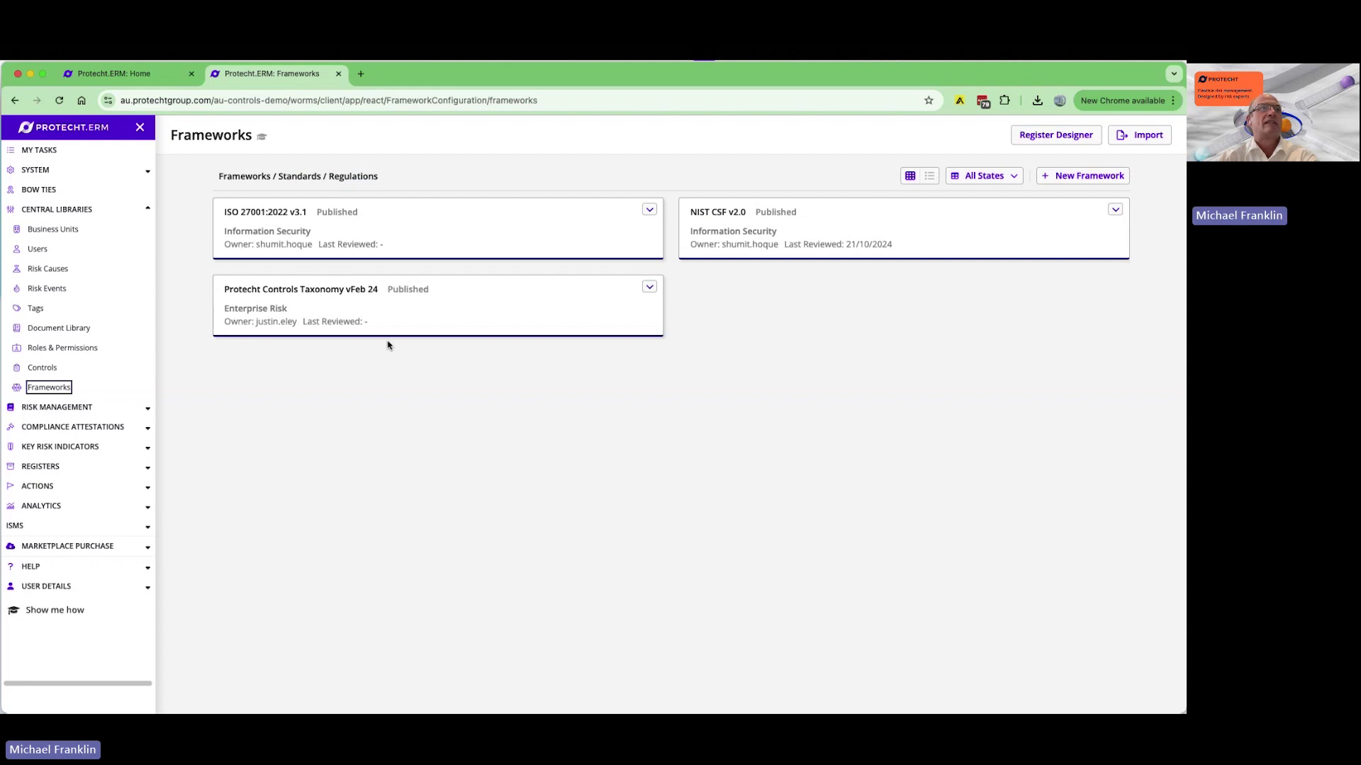
Open the ISO 27001:2022 v3.1 framework and expand its Clauses, Context of the organization and Annex Controls sections.
{"action": "left_click", "coordinate": [287, 222]}
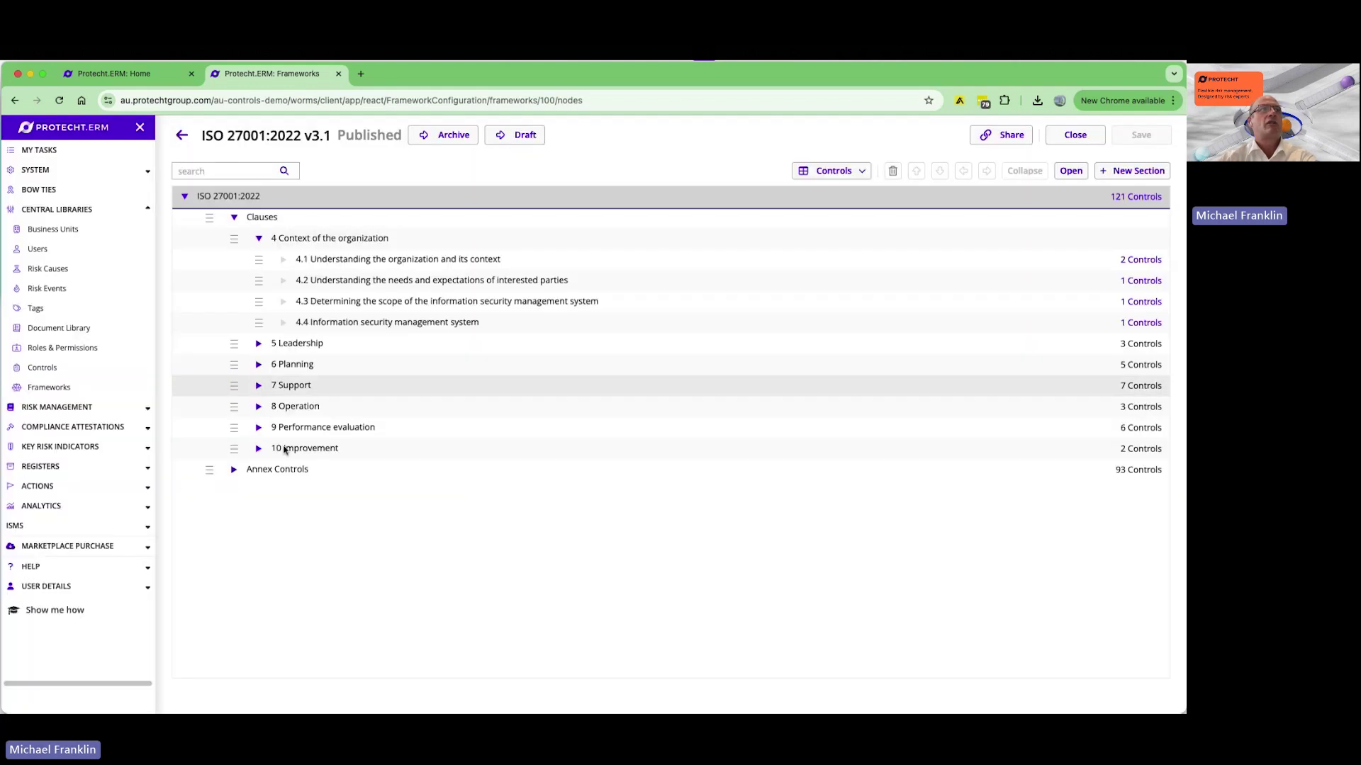
{"action": "left_click", "coordinate": [259, 239]}
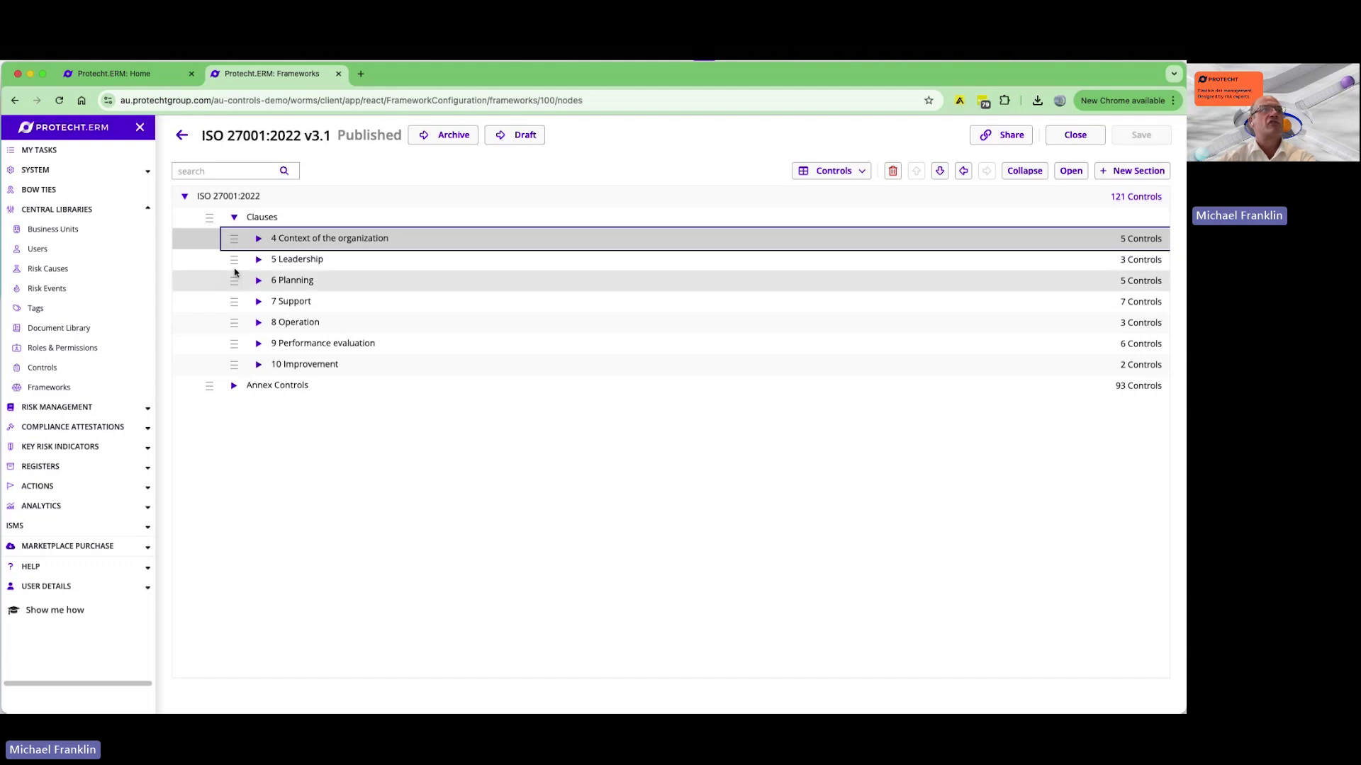
{"action": "left_click", "coordinate": [234, 219]}
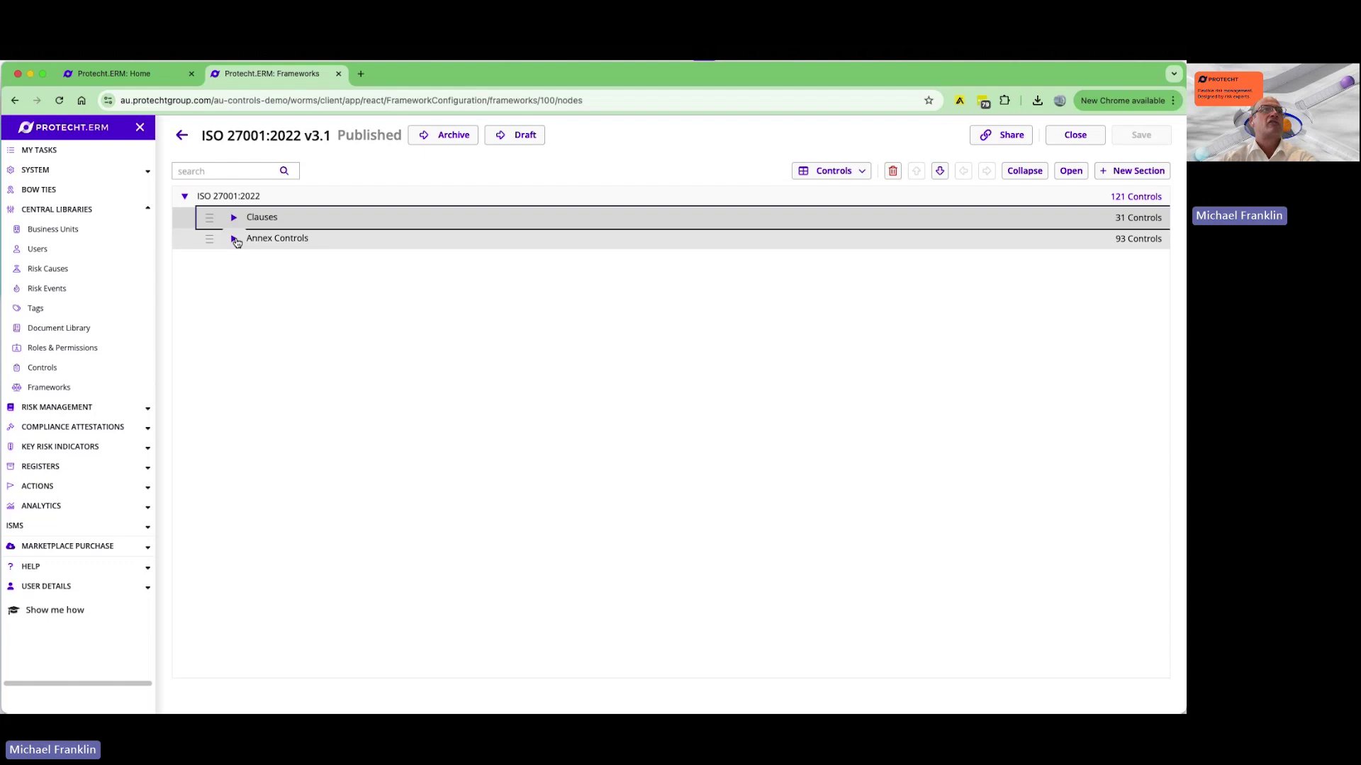
{"action": "left_click", "coordinate": [234, 240]}
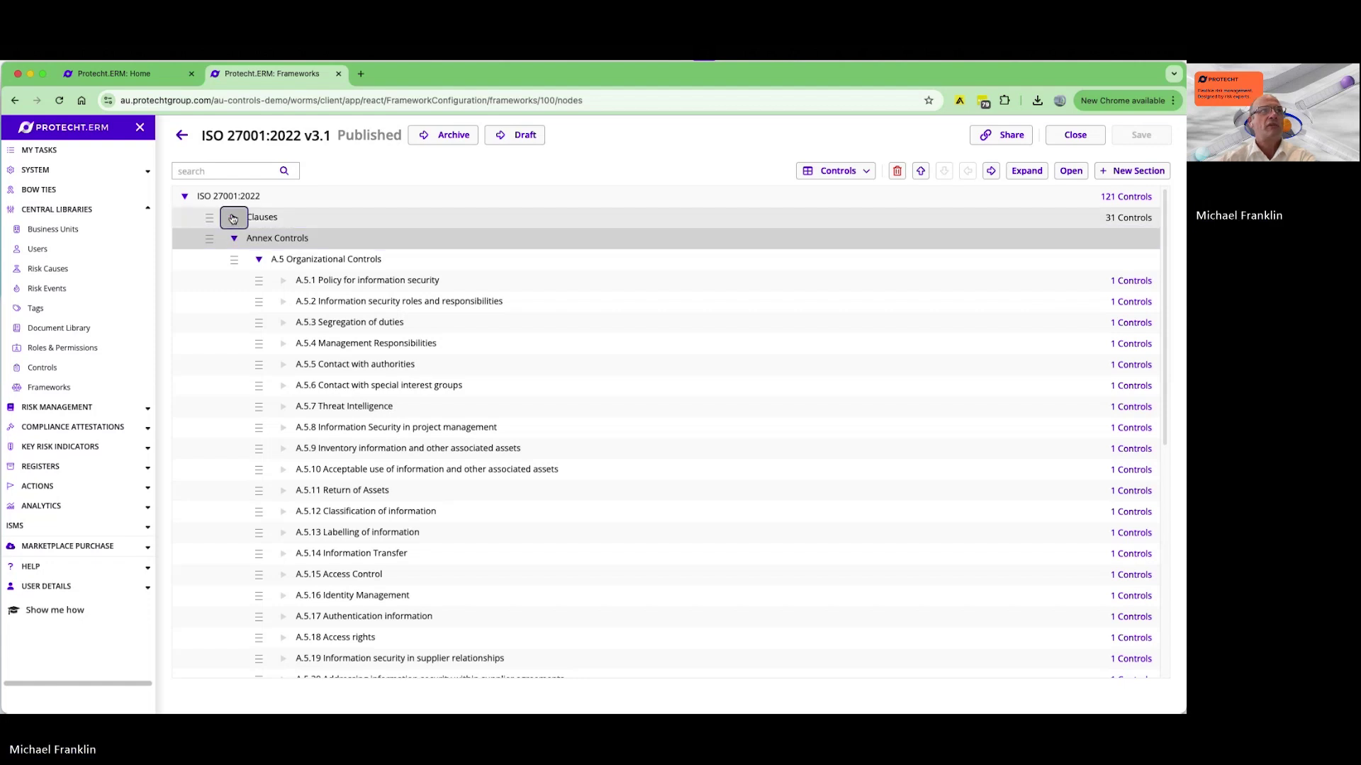
{"action": "left_click", "coordinate": [234, 217]}
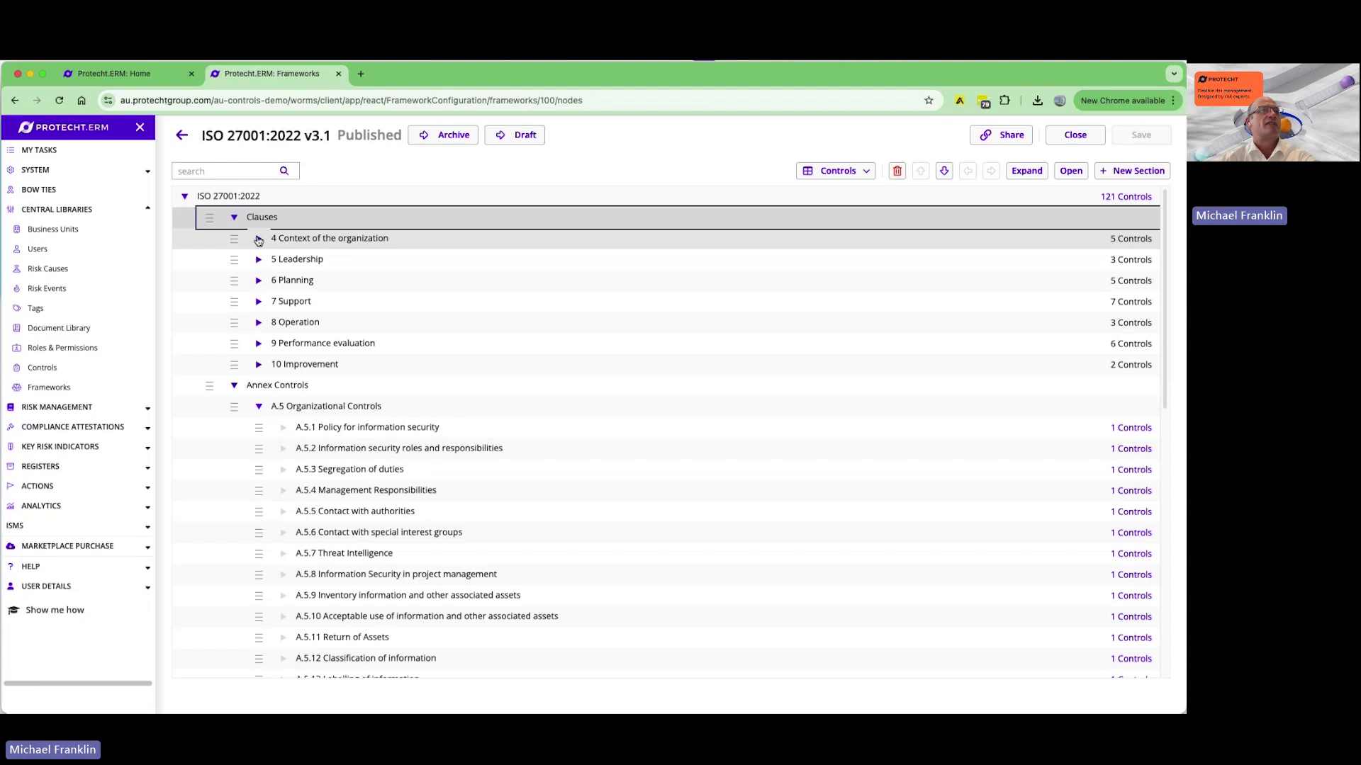
{"action": "left_click", "coordinate": [258, 240]}
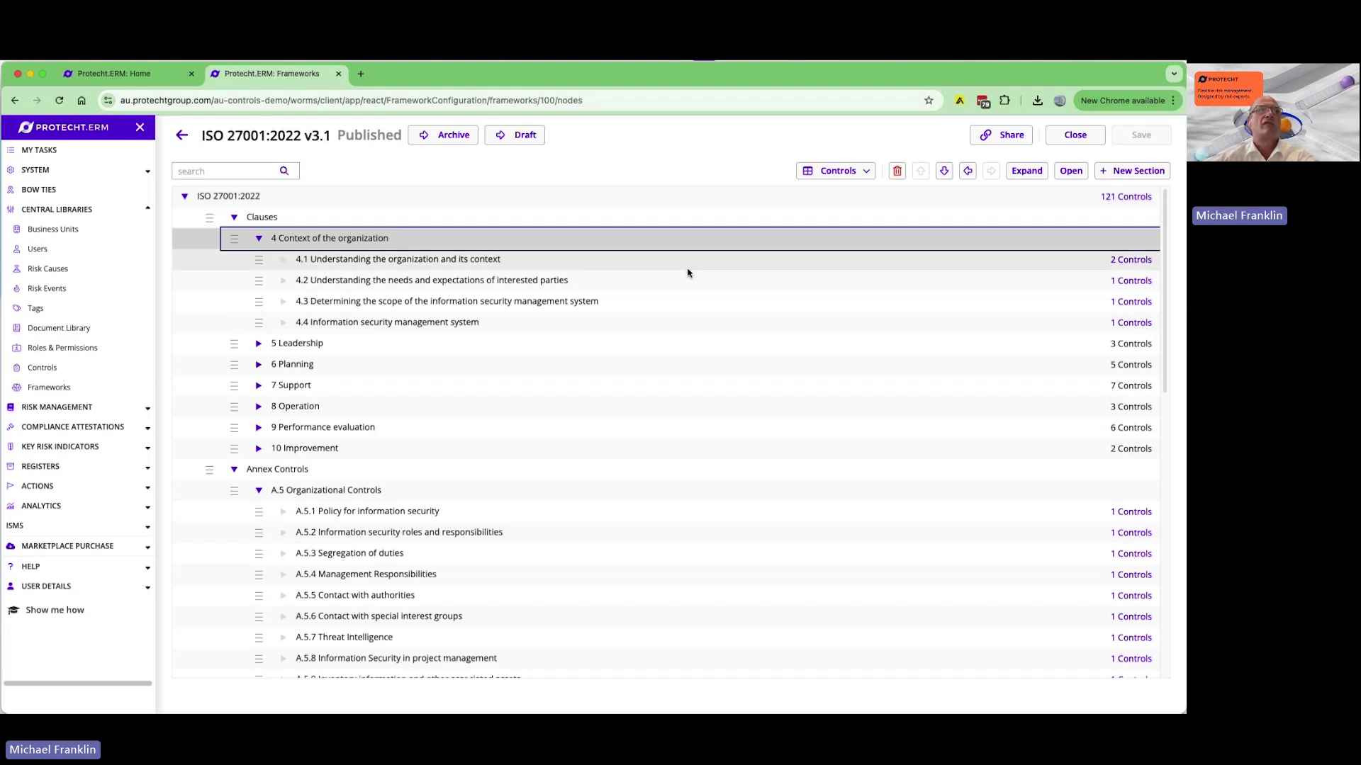
Open section 4.1 Understanding the organization and its context and review its ISO27001 details, guidance and attributes.
{"action": "double_click", "coordinate": [394, 261]}
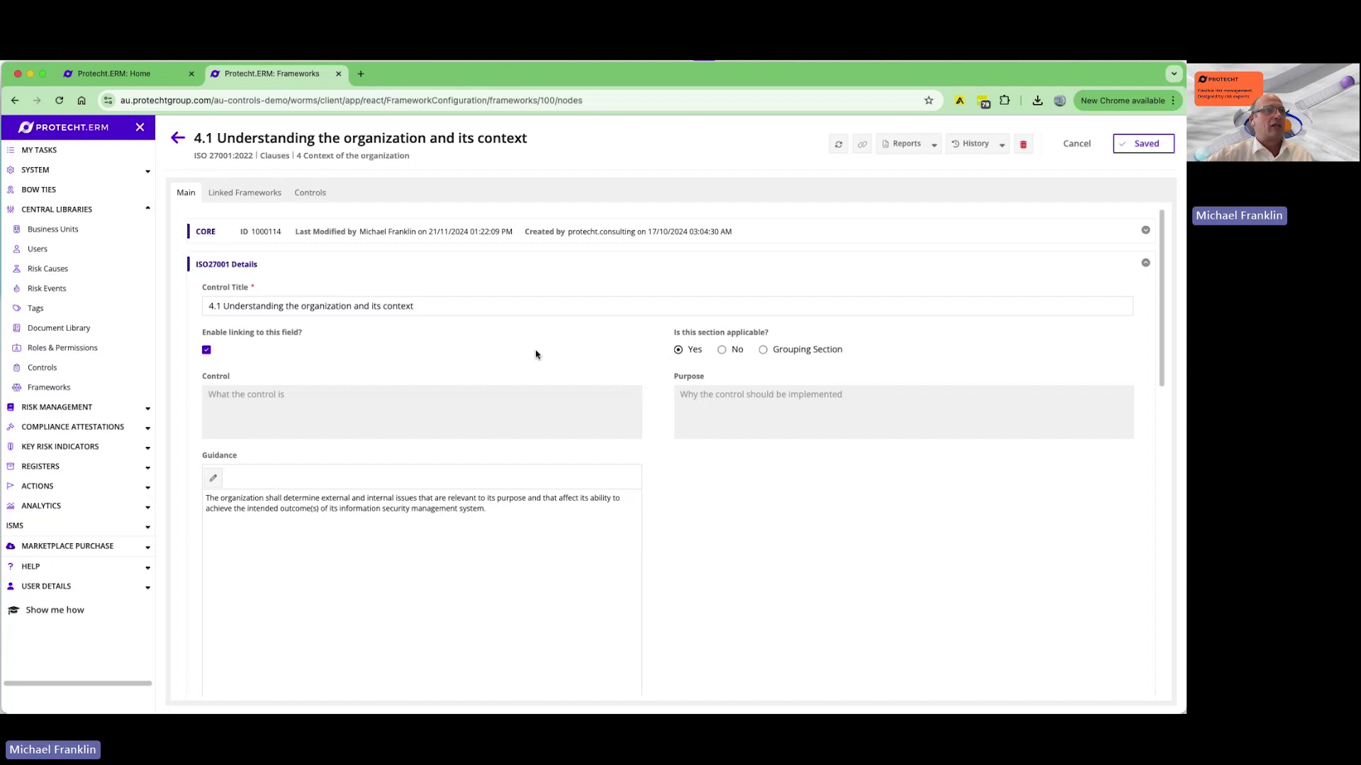
{"action": "scroll", "coordinate": [536, 355], "scroll_direction": "down", "scroll_amount": 2}
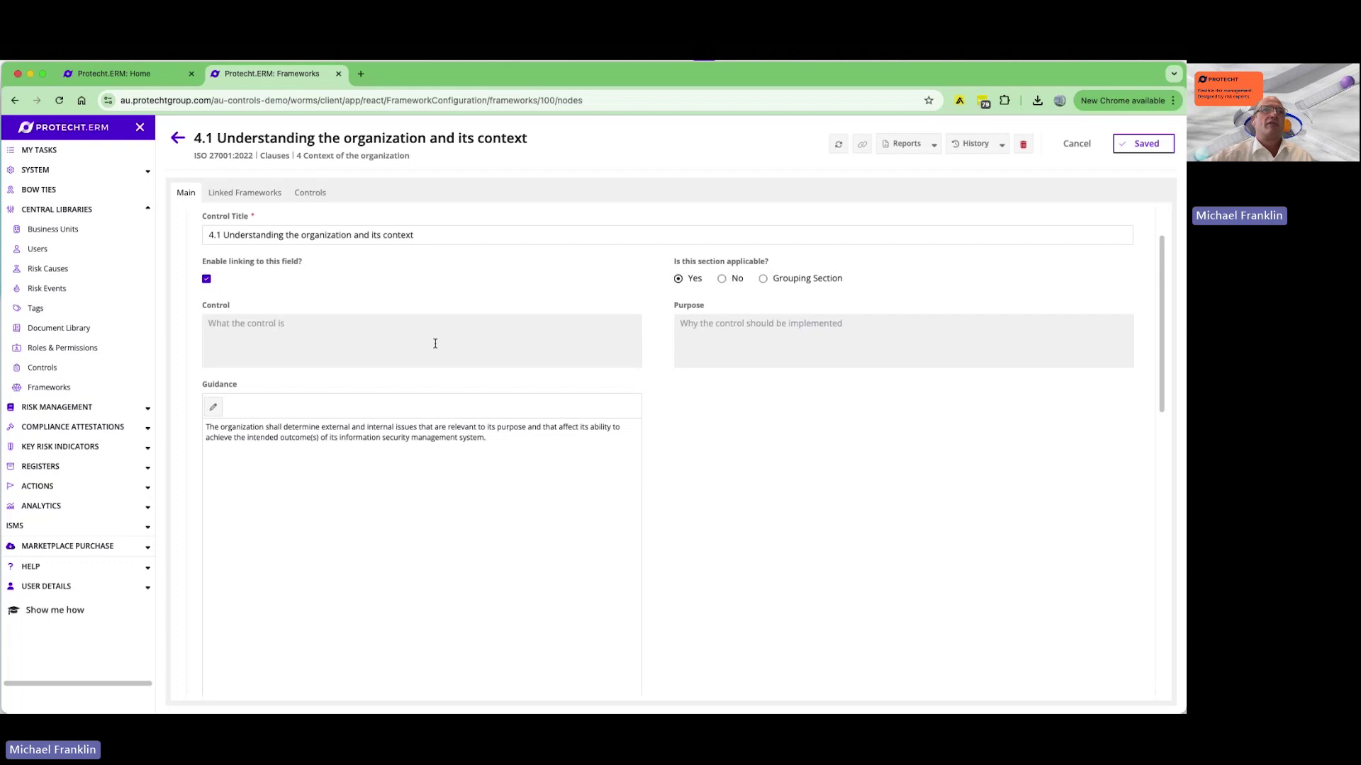
{"action": "scroll", "coordinate": [459, 524], "scroll_direction": "down", "scroll_amount": 5}
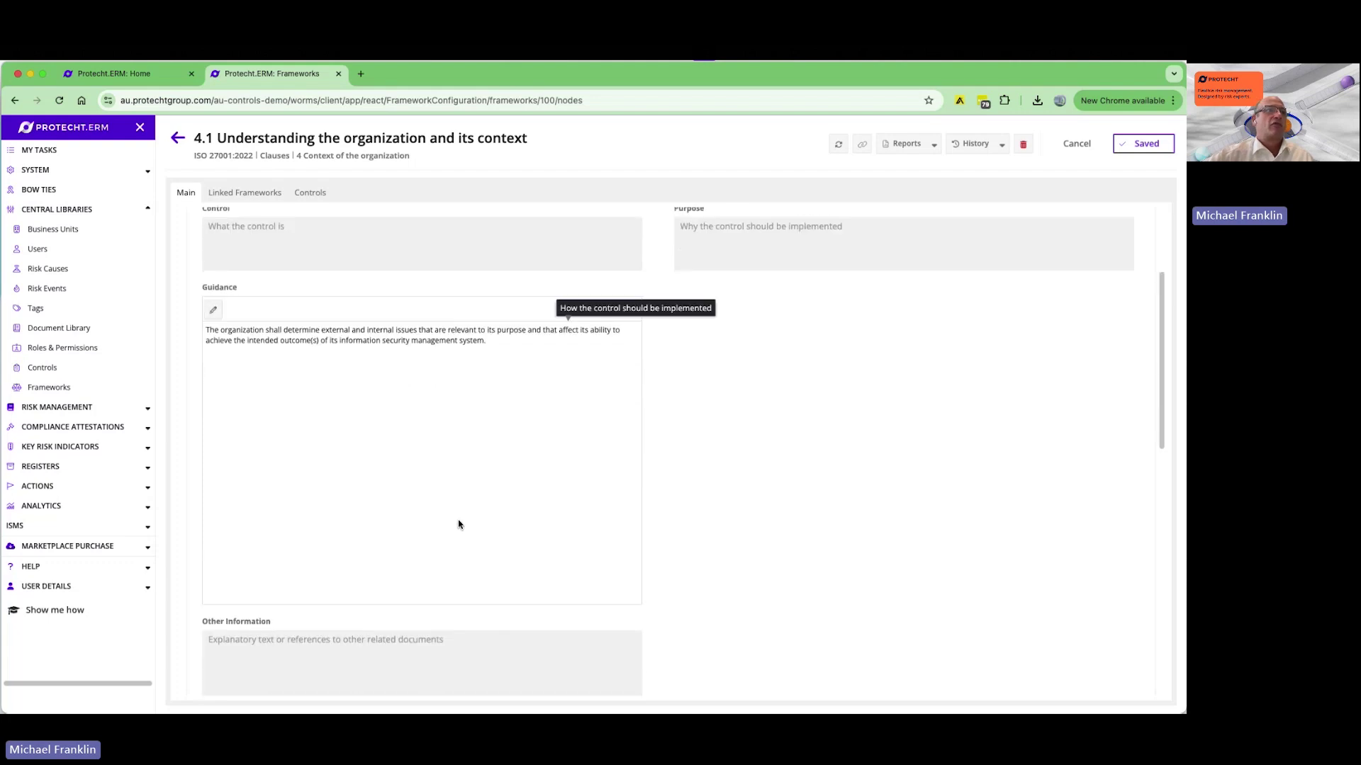
{"action": "scroll", "coordinate": [323, 513], "scroll_direction": "up", "scroll_amount": 2}
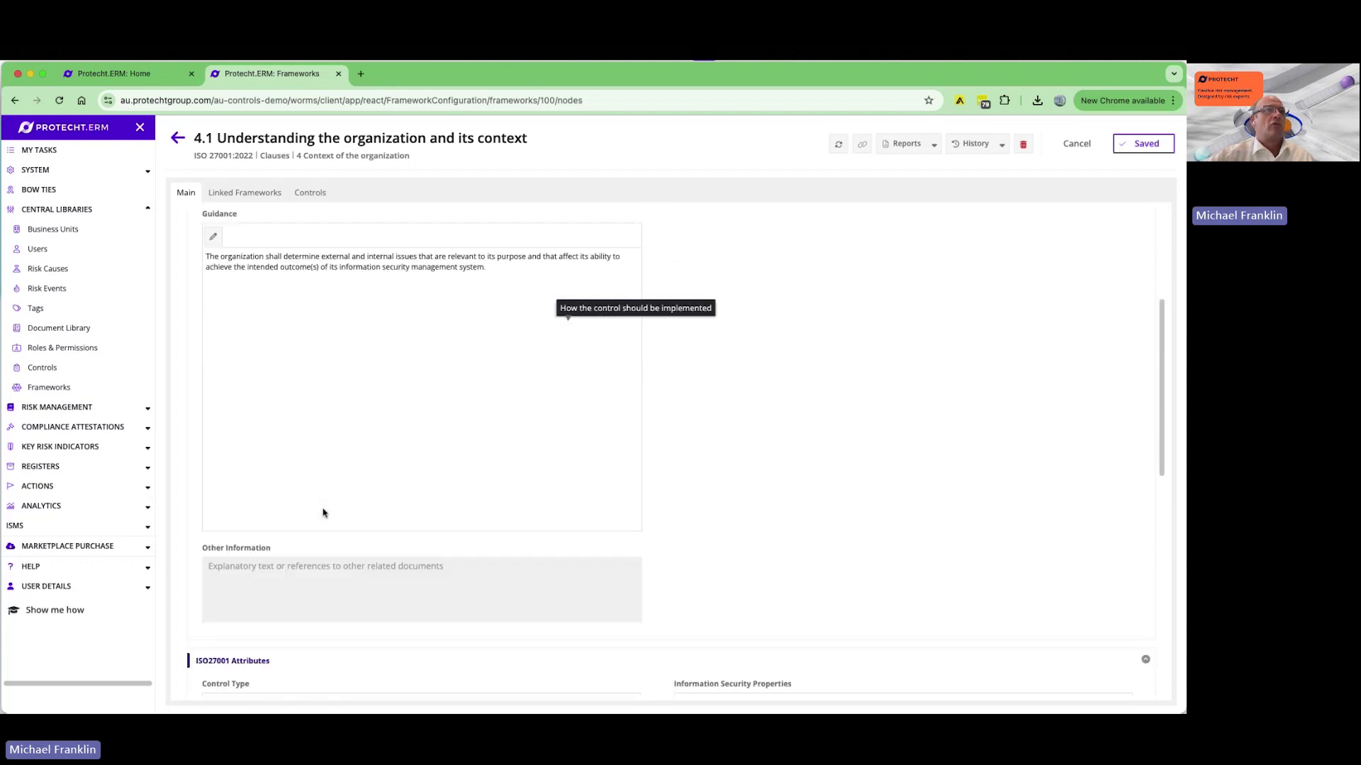
{"action": "scroll", "coordinate": [323, 513], "scroll_direction": "down", "scroll_amount": 5}
{"action": "scroll", "coordinate": [324, 514], "scroll_direction": "down", "scroll_amount": 1}
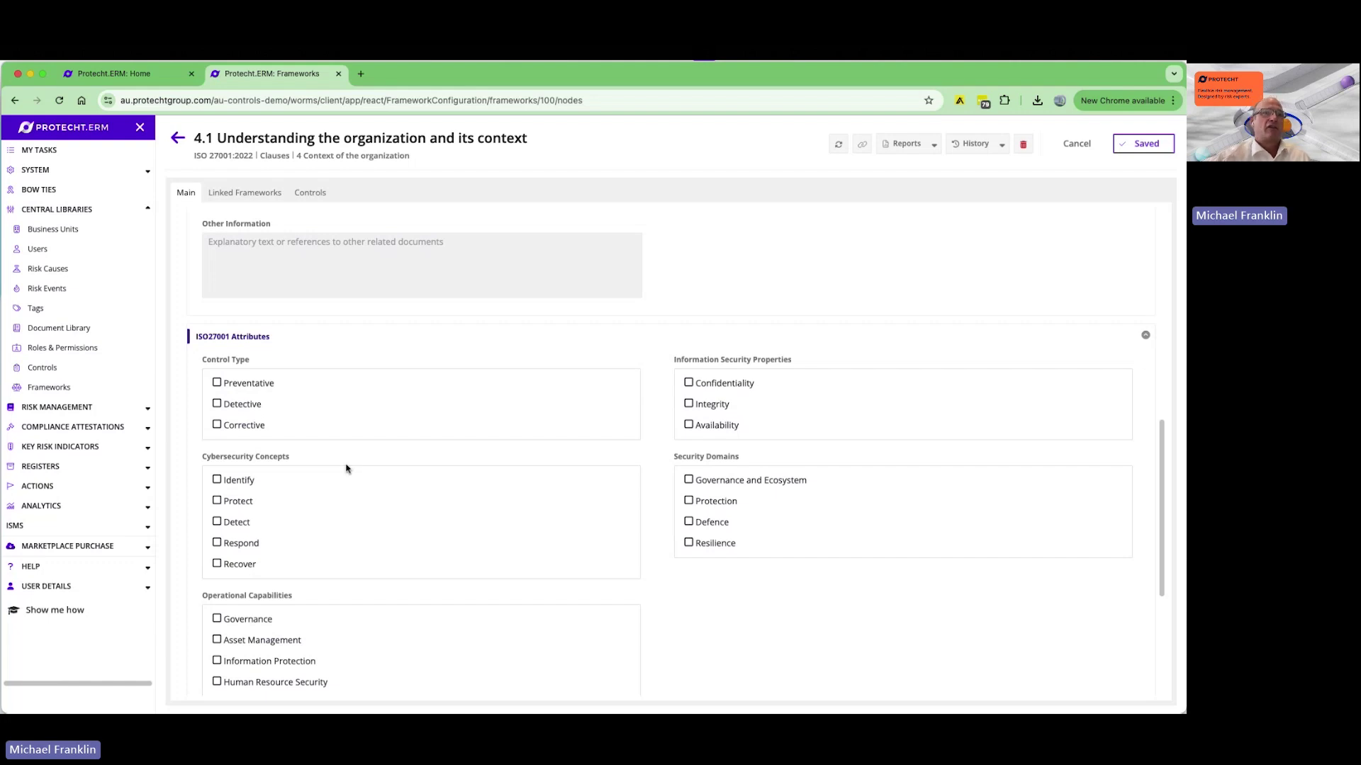
{"action": "scroll", "coordinate": [755, 570], "scroll_direction": "down", "scroll_amount": 3}
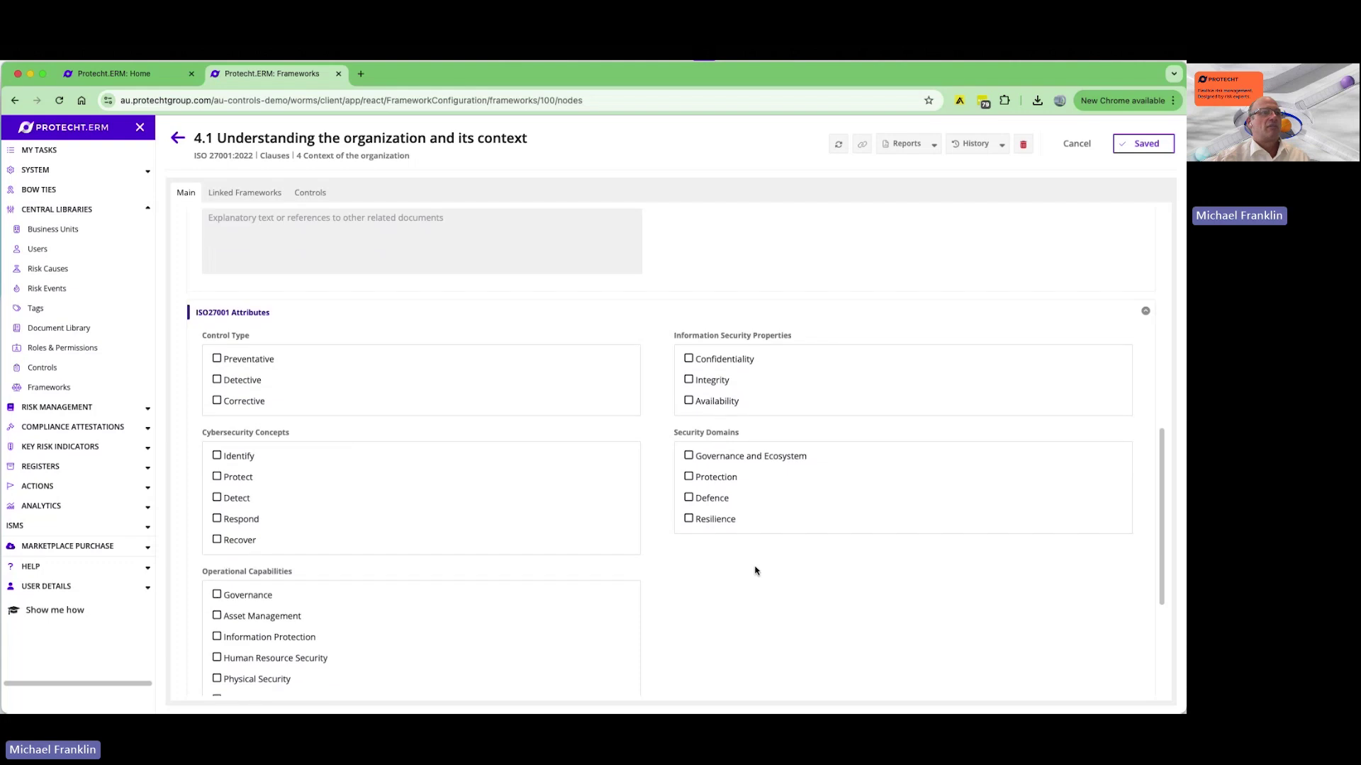
{"action": "scroll", "coordinate": [378, 445], "scroll_direction": "down", "scroll_amount": 1}
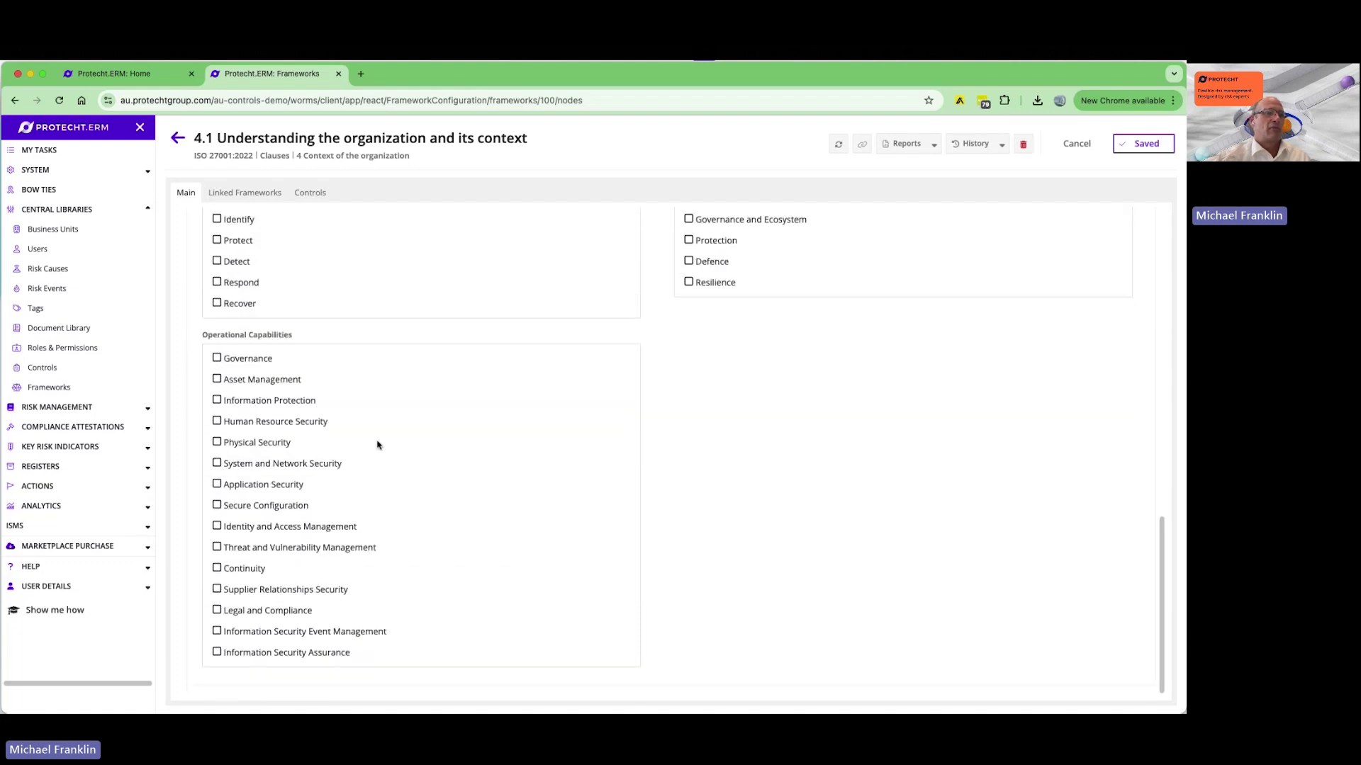
{"action": "scroll", "coordinate": [378, 445], "scroll_direction": "up", "scroll_amount": 4}
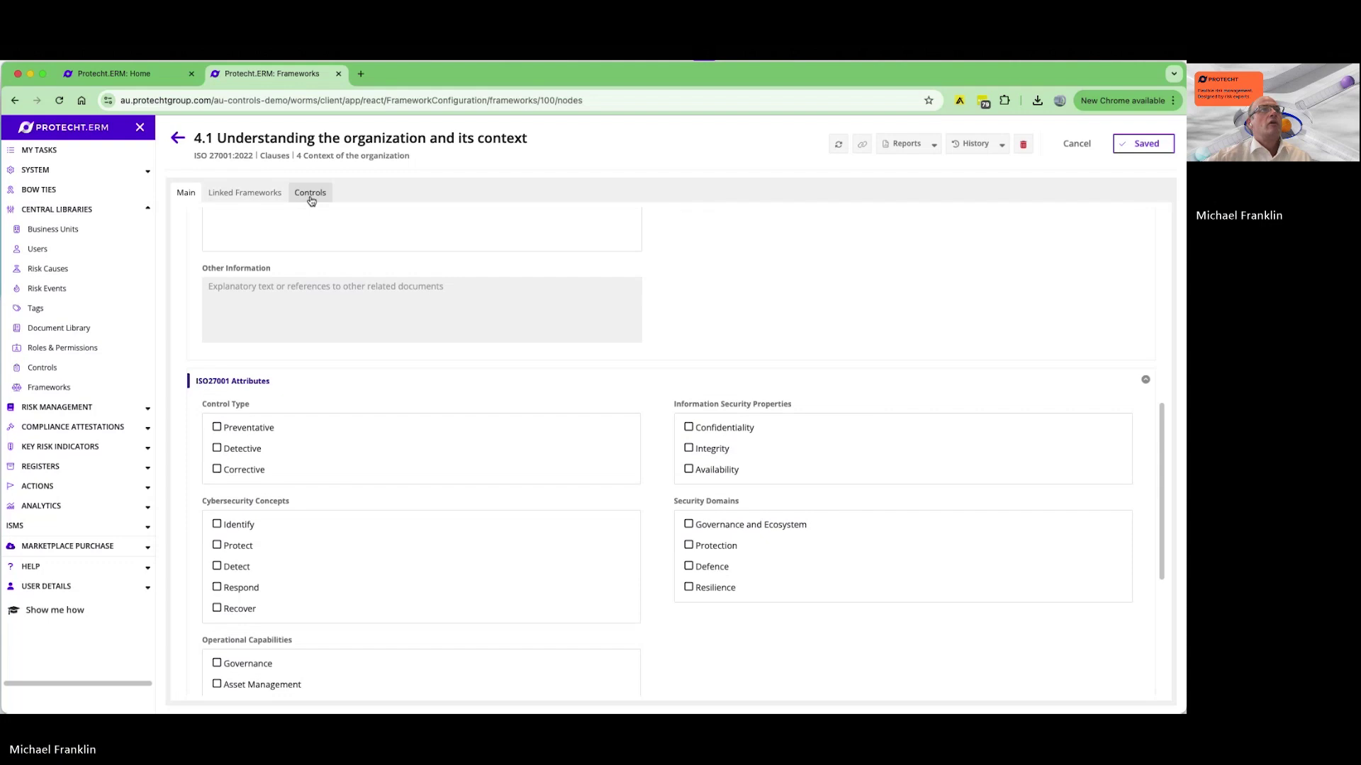
View section 4.1's linked frameworks and browse NIST CSF's Govern and Organizational Context sections as link candidates without adding any.
{"action": "left_click", "coordinate": [267, 193]}
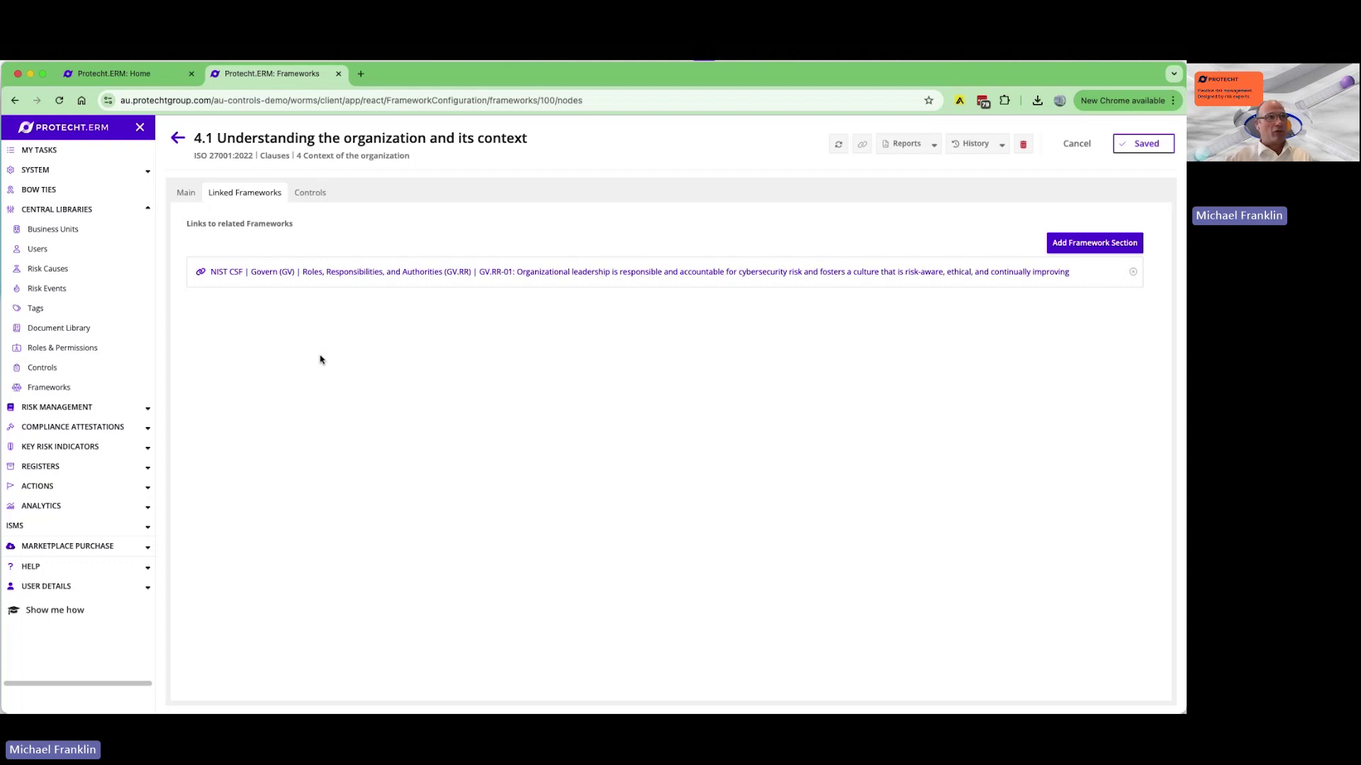
{"action": "left_click", "coordinate": [1089, 248]}
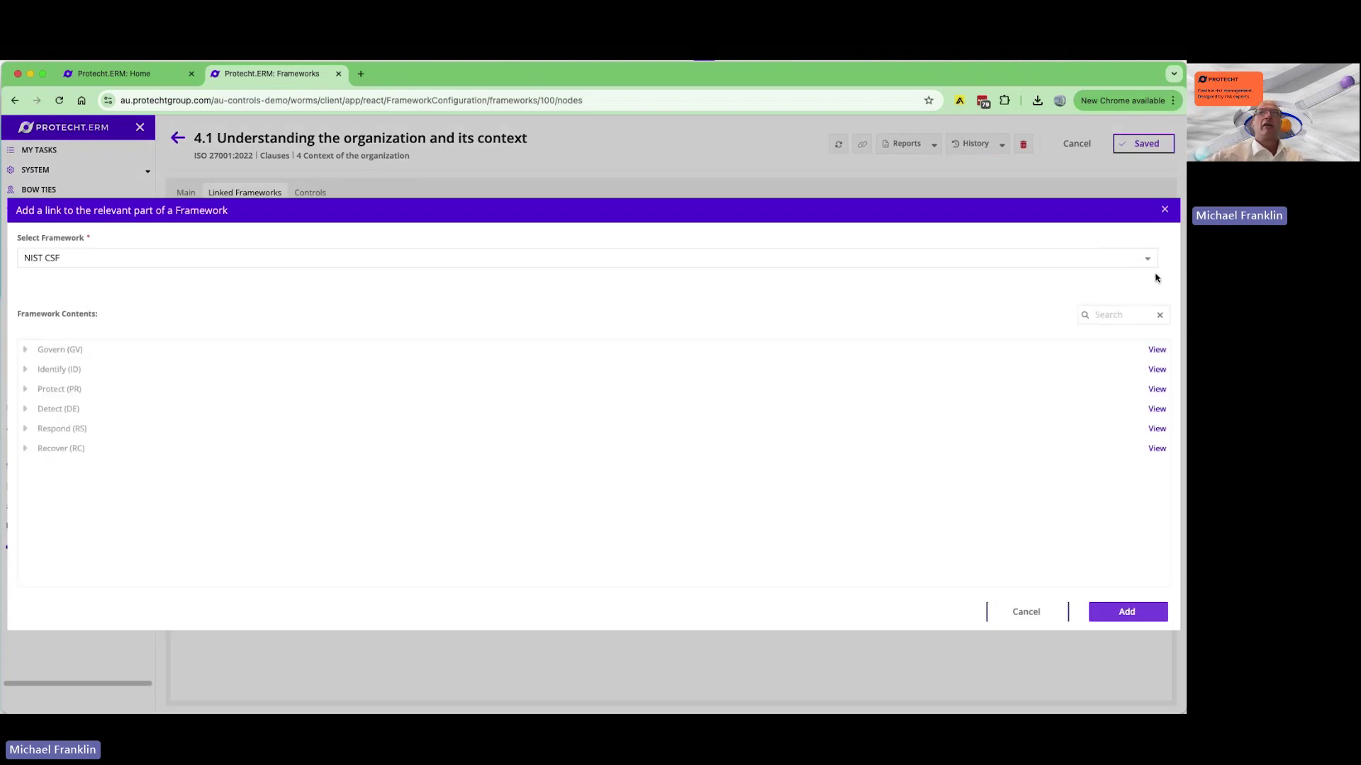
{"action": "left_click", "coordinate": [1147, 258]}
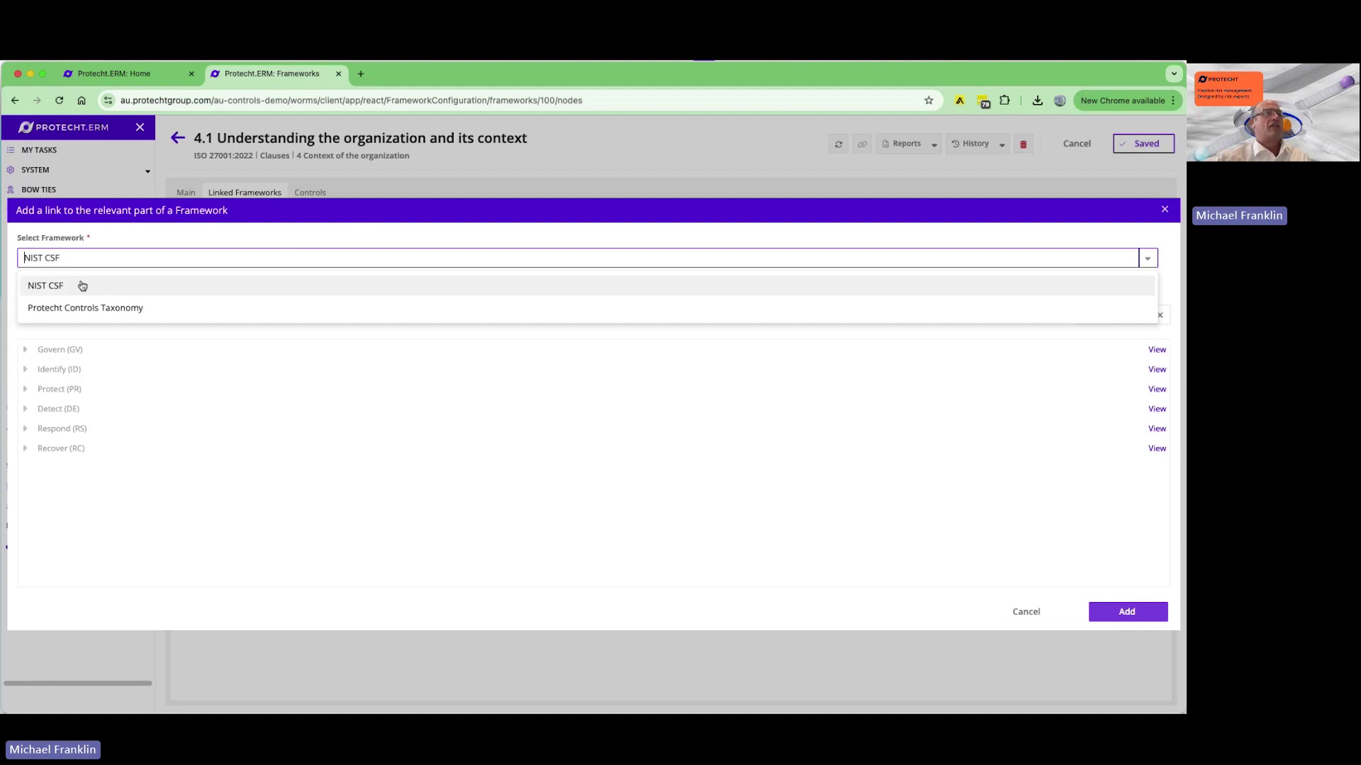
{"action": "left_click", "coordinate": [278, 521]}
{"action": "left_click", "coordinate": [24, 349]}
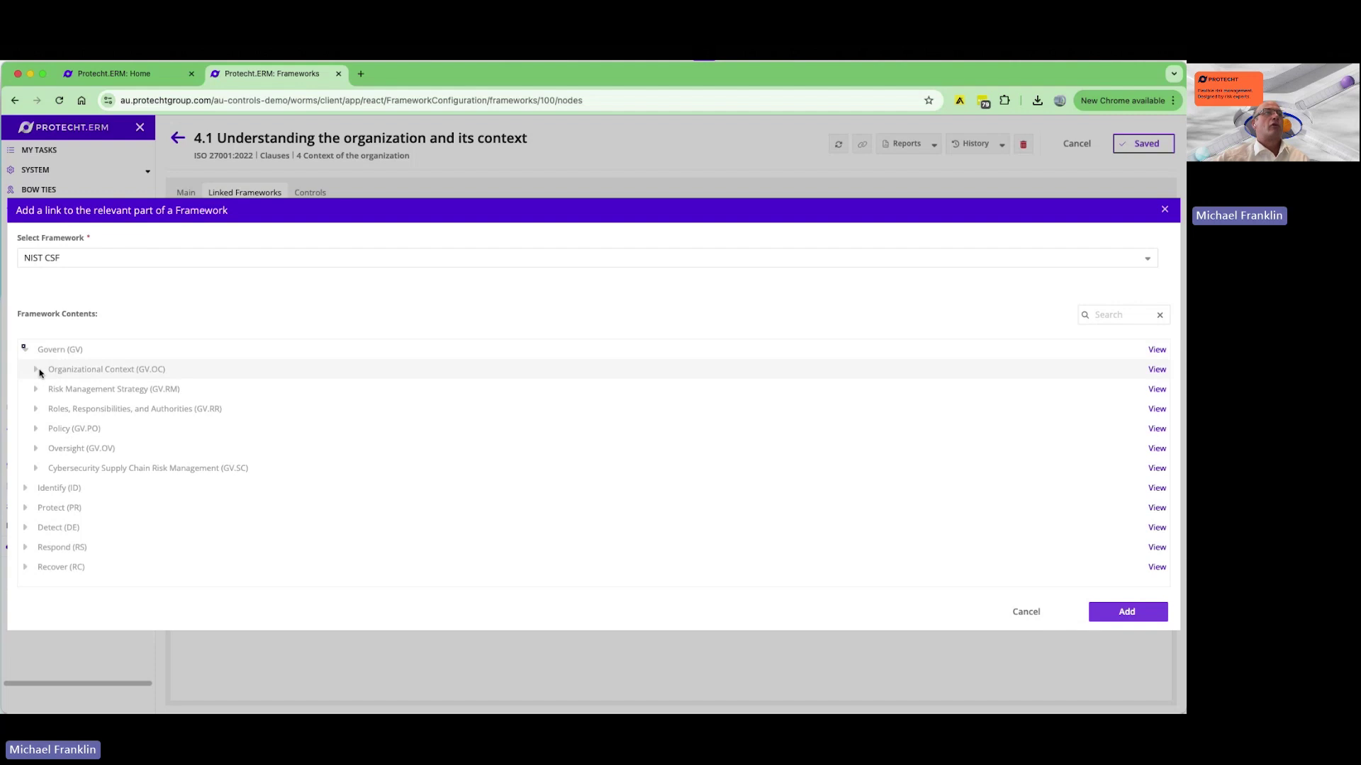
{"action": "left_click", "coordinate": [34, 370]}
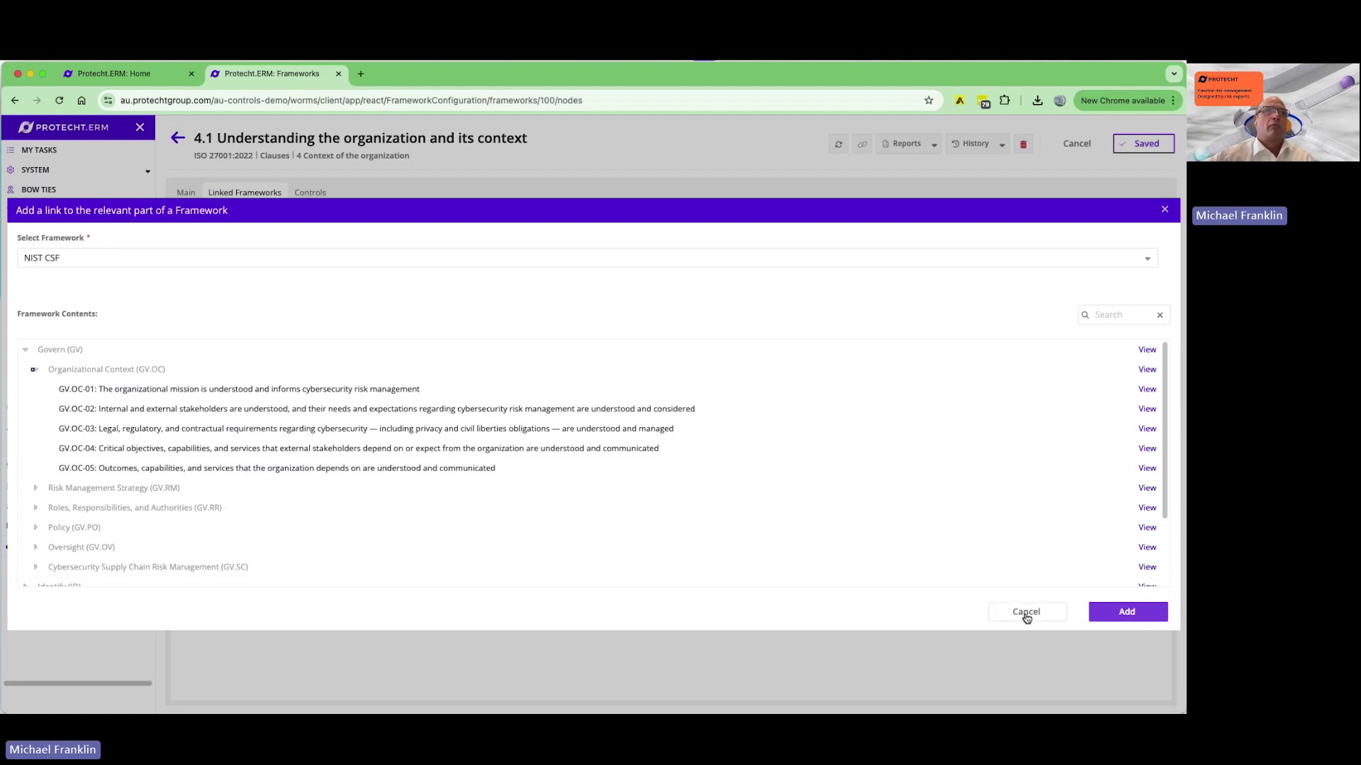
{"action": "left_click", "coordinate": [1025, 613]}
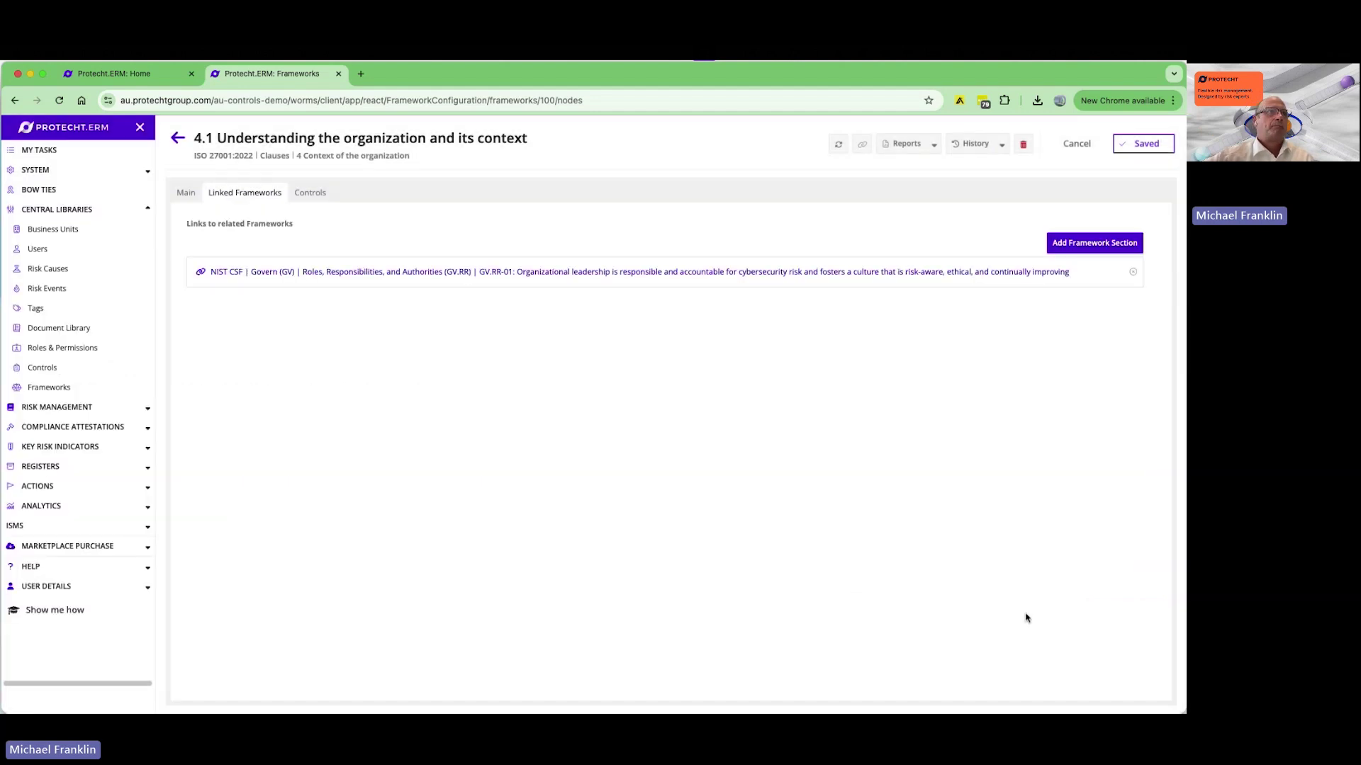
Review the controls linked to section 4.1 with a wider Control Name column, and return to the frameworks list.
{"action": "left_click", "coordinate": [318, 194]}
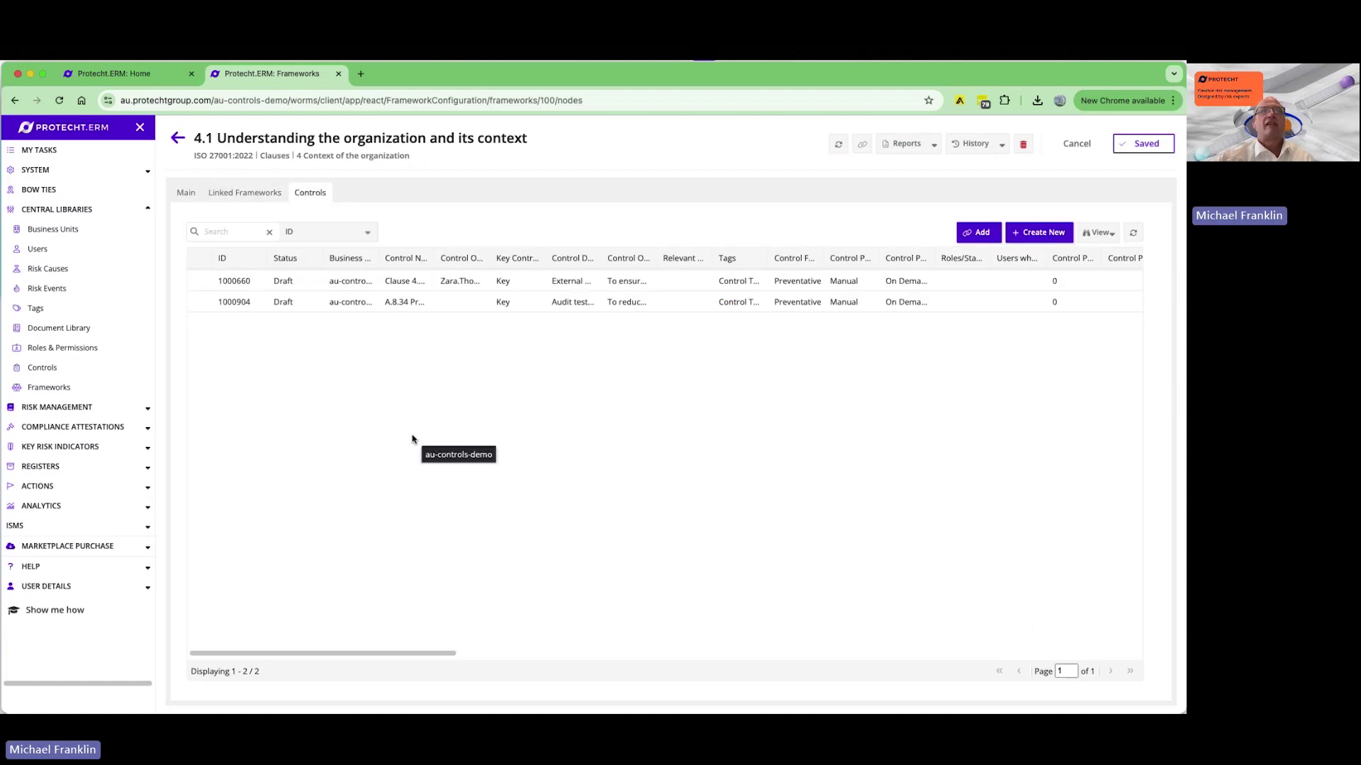
{"action": "left_click_drag", "start_coordinate": [434, 260], "coordinate": [552, 275]}
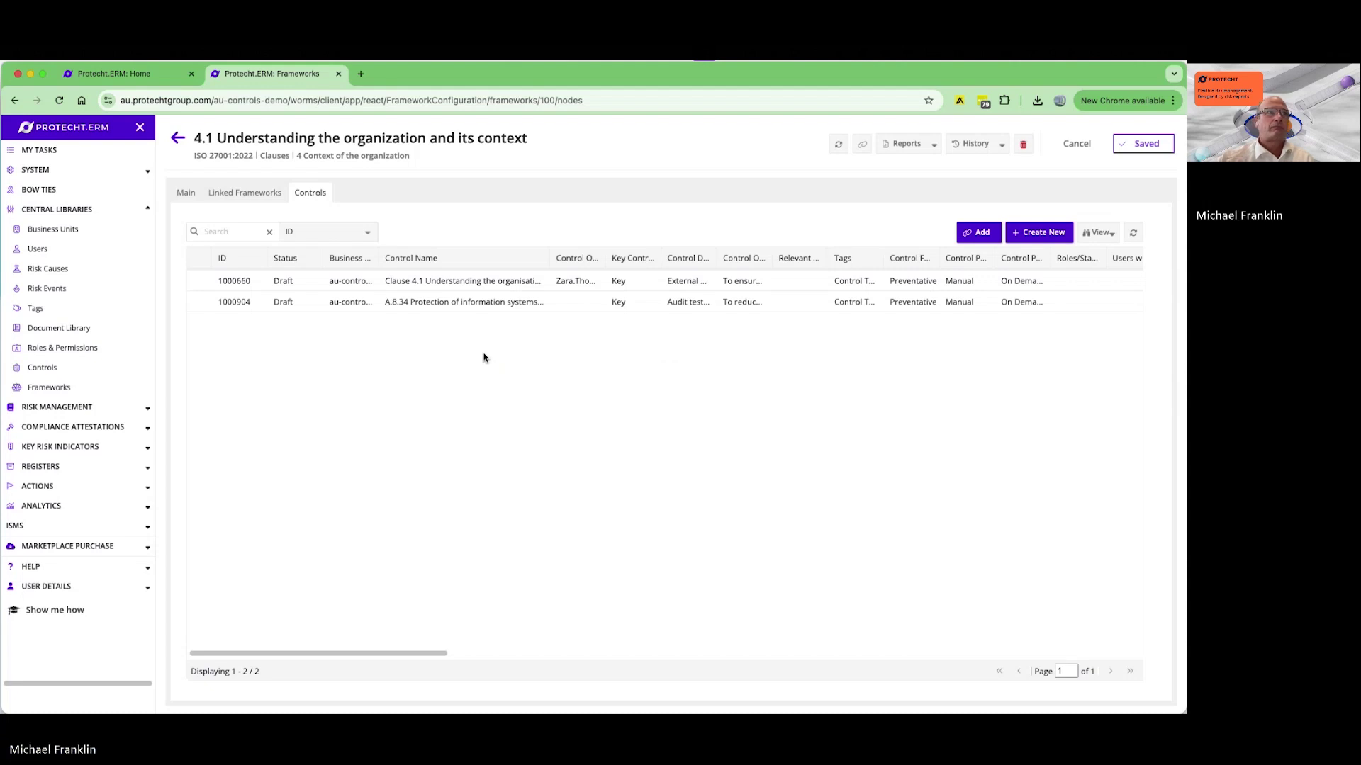
{"action": "left_click", "coordinate": [185, 193]}
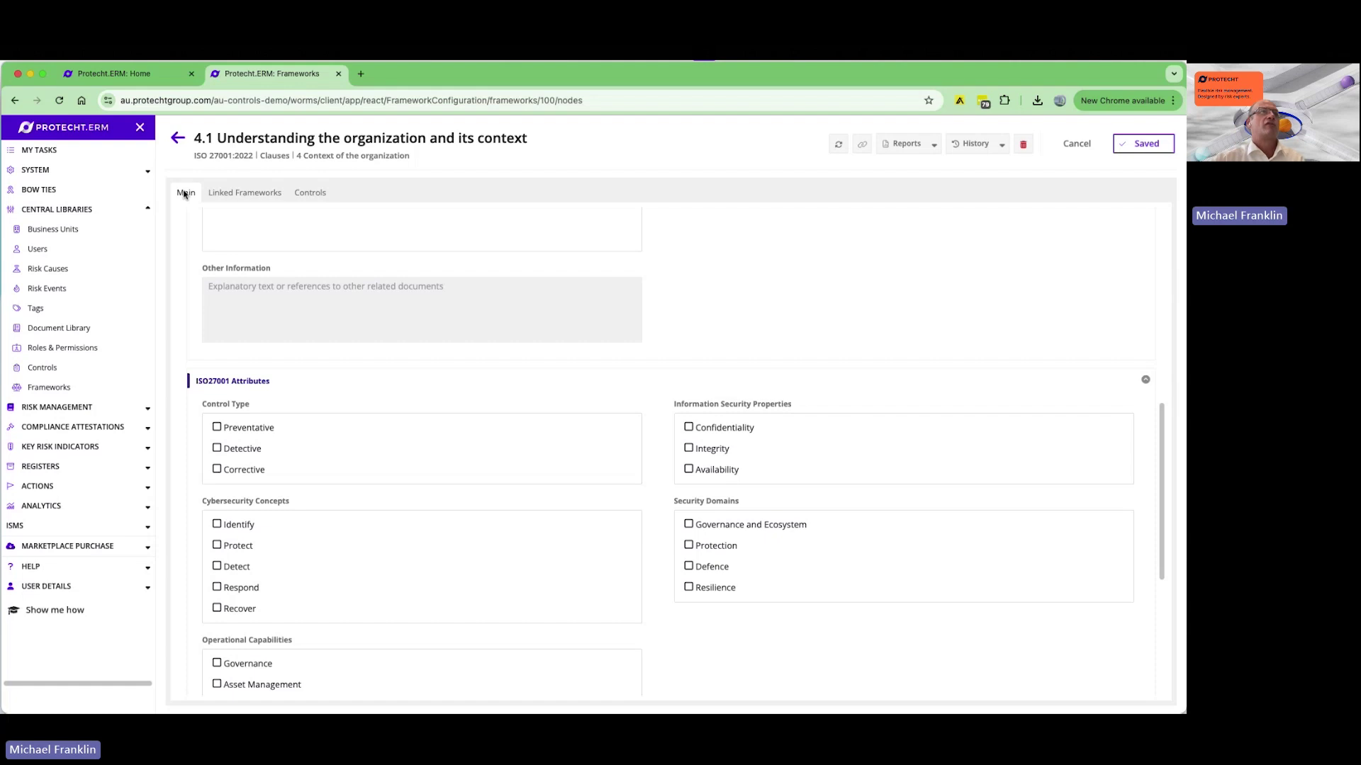
{"action": "left_click", "coordinate": [178, 140]}
{"action": "left_click", "coordinate": [179, 141]}
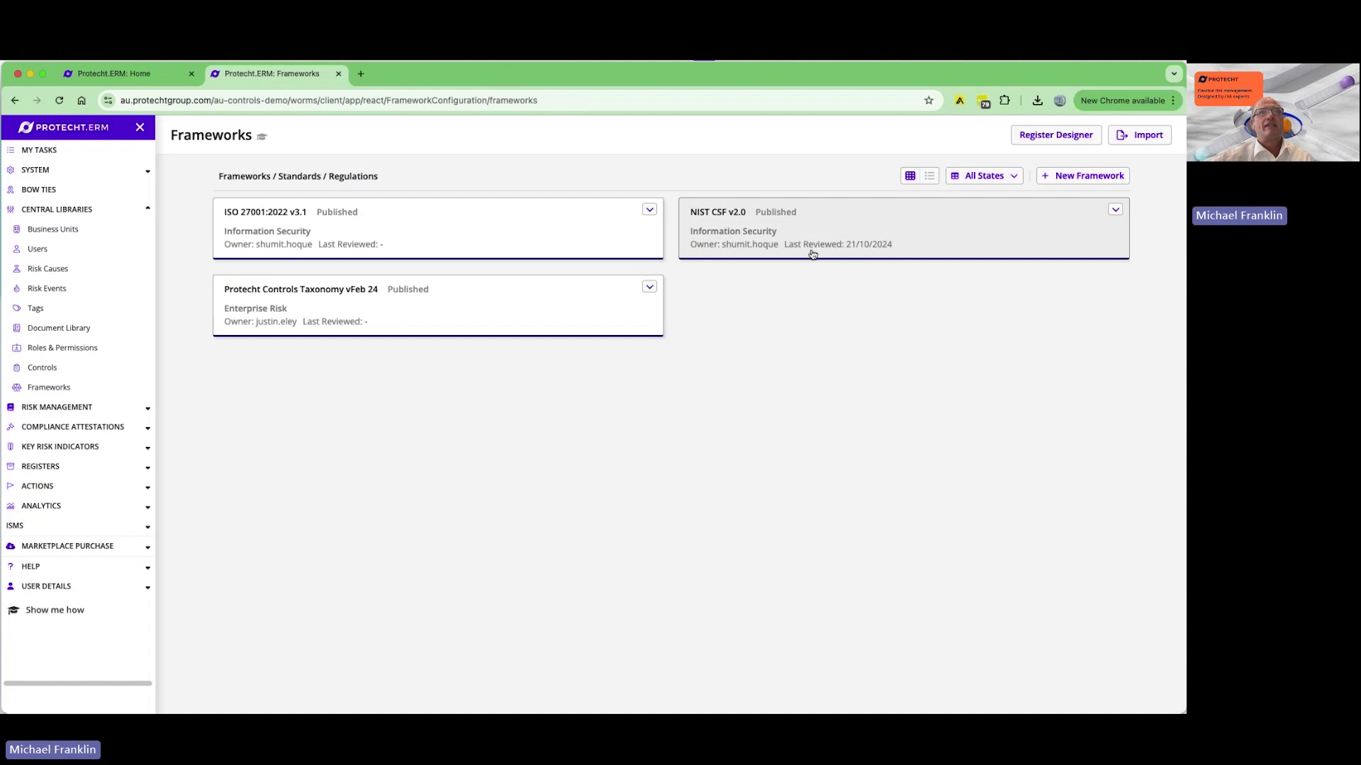
Open the NIST CSF v2.0 framework and expand Govern (GV) down to the Organizational Context (GV.OC) subsections.
{"action": "left_click", "coordinate": [812, 254]}
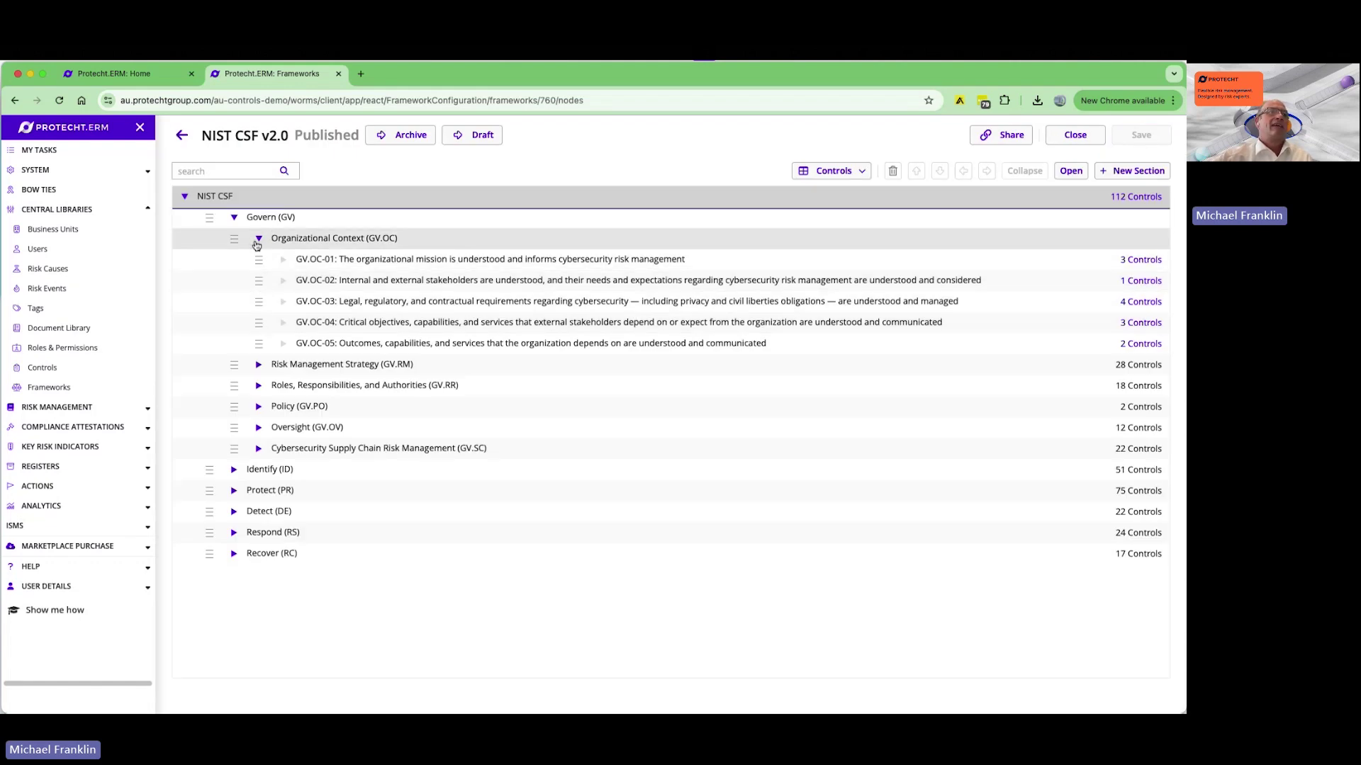
{"action": "left_click", "coordinate": [258, 241]}
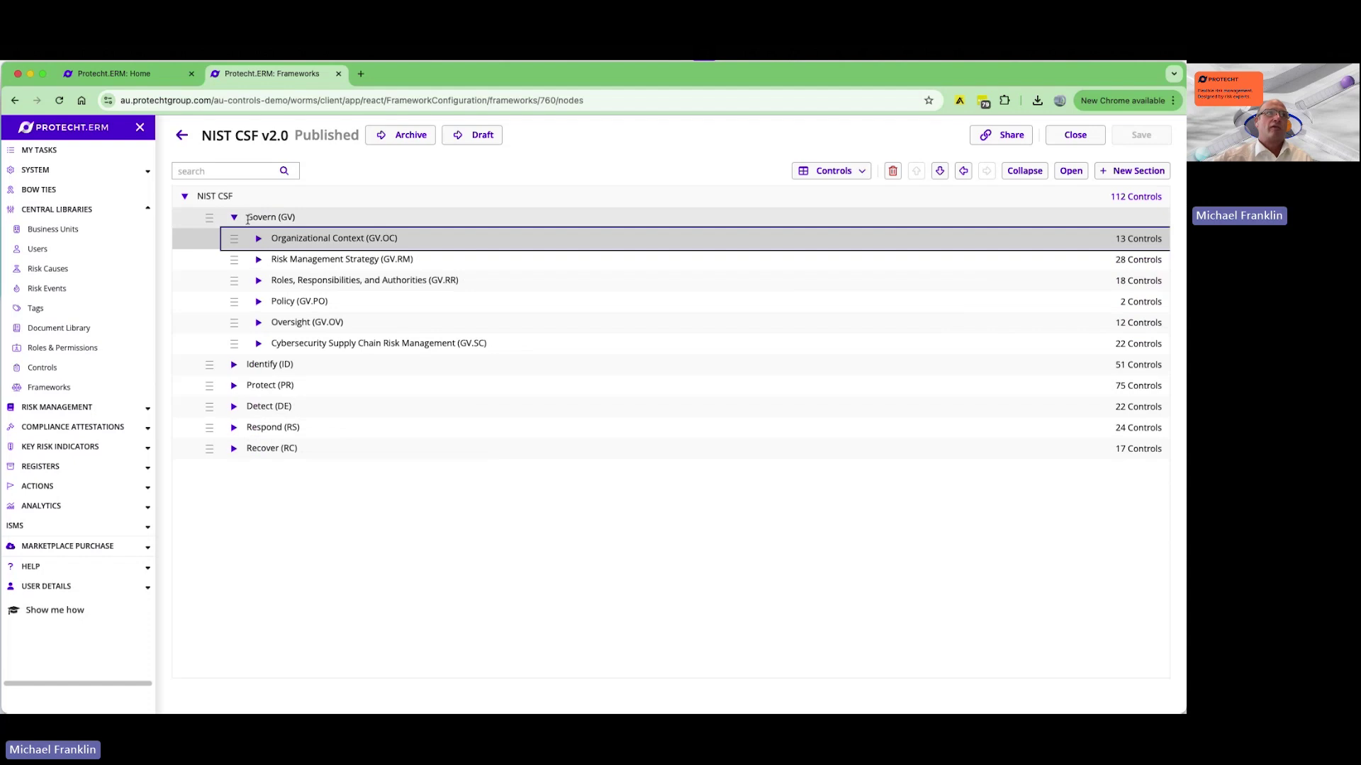
{"action": "left_click", "coordinate": [234, 218]}
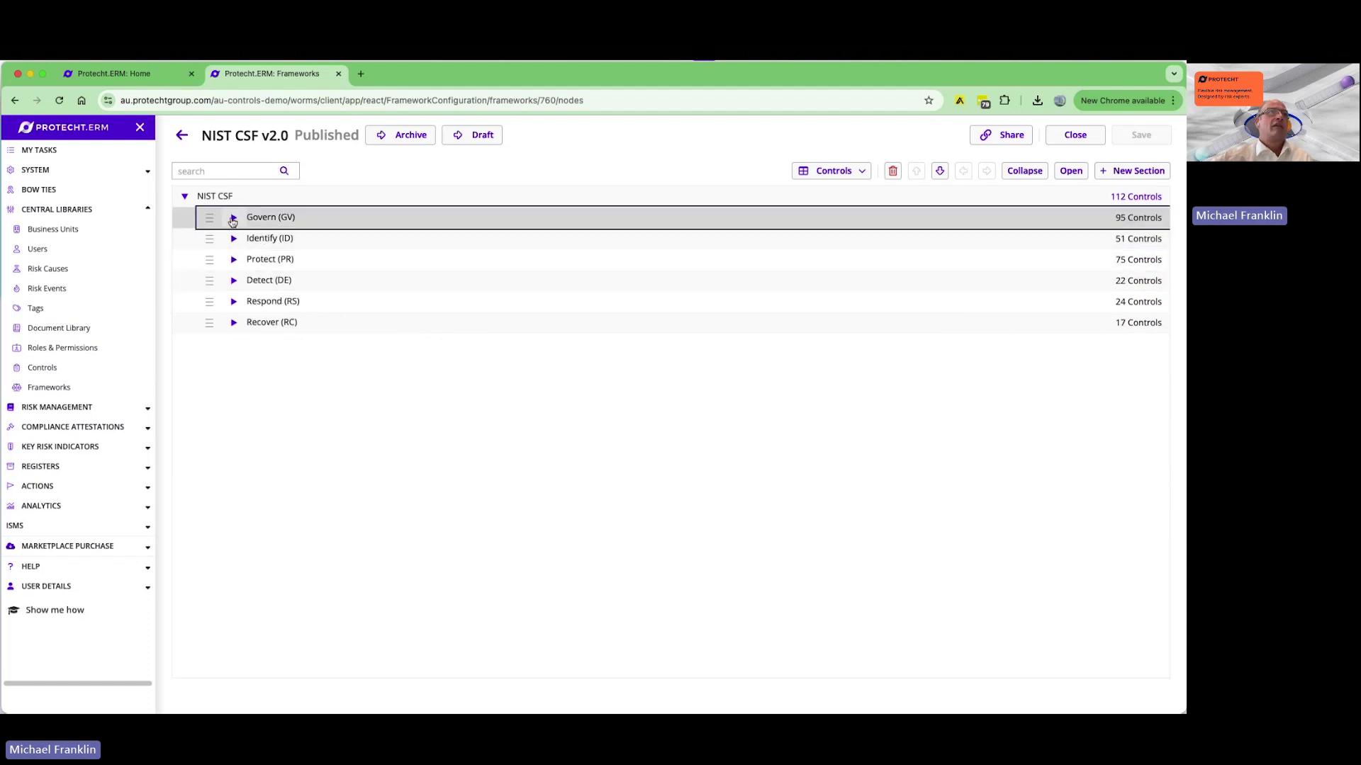
{"action": "left_click", "coordinate": [233, 219]}
{"action": "left_click", "coordinate": [258, 238]}
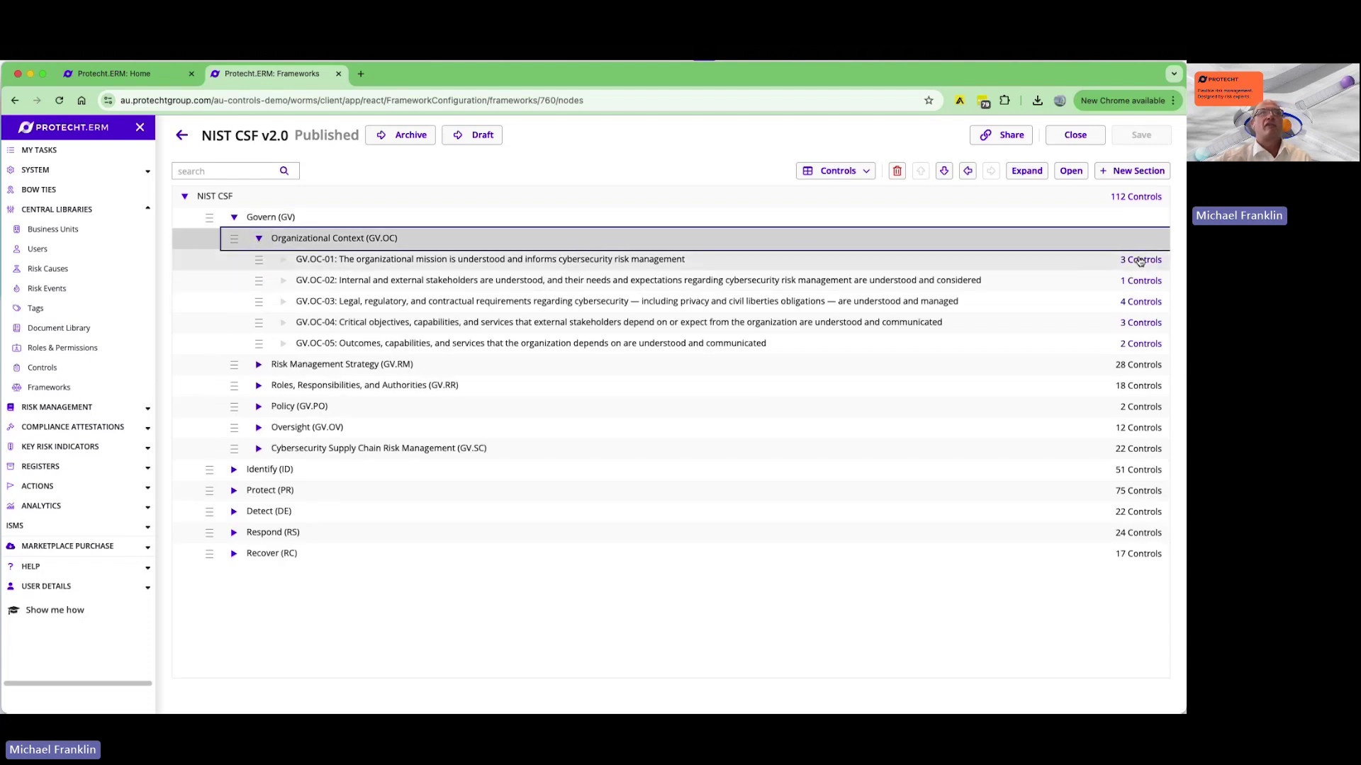
Open section GV.OC-01 and review its linked ISO 27001 sections and its controls, widening the Control Name column.
{"action": "double_click", "coordinate": [666, 260]}
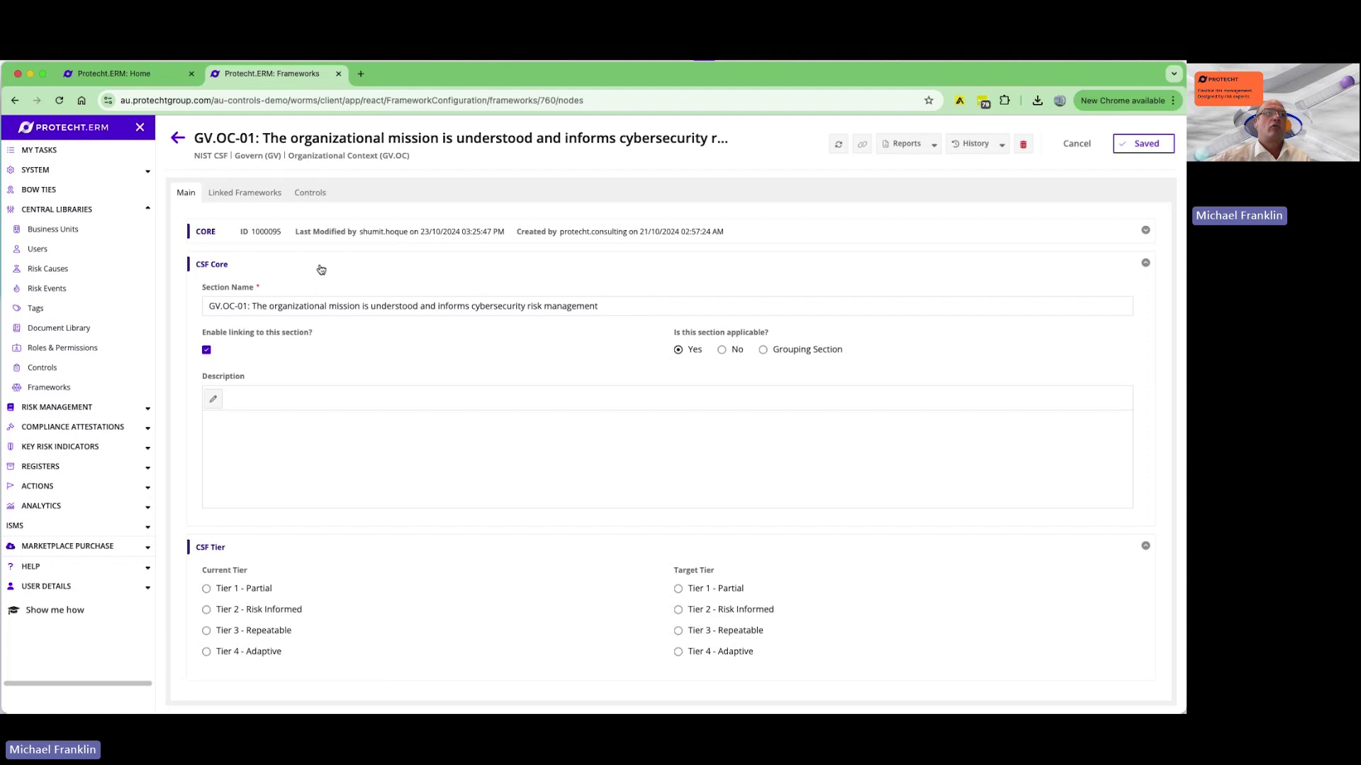
{"action": "left_click", "coordinate": [259, 193]}
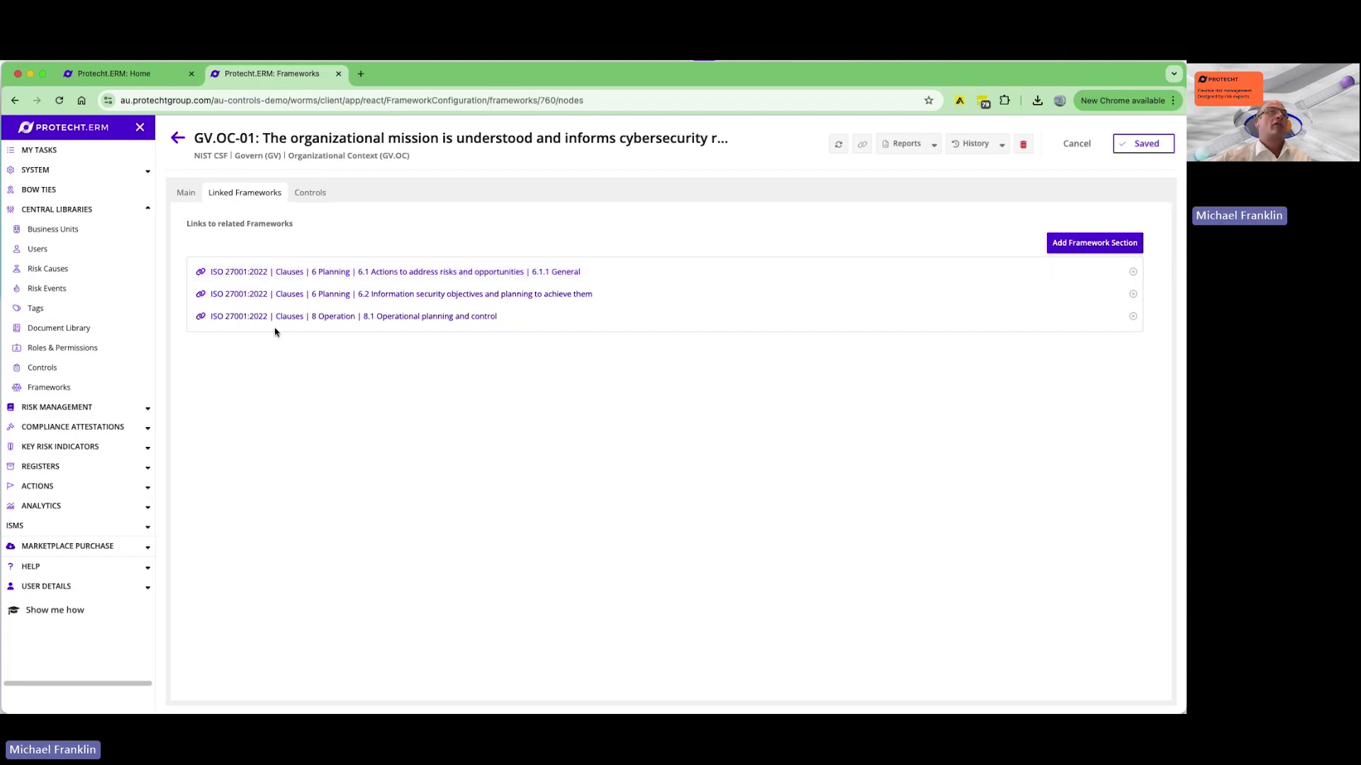
{"action": "left_click", "coordinate": [311, 194]}
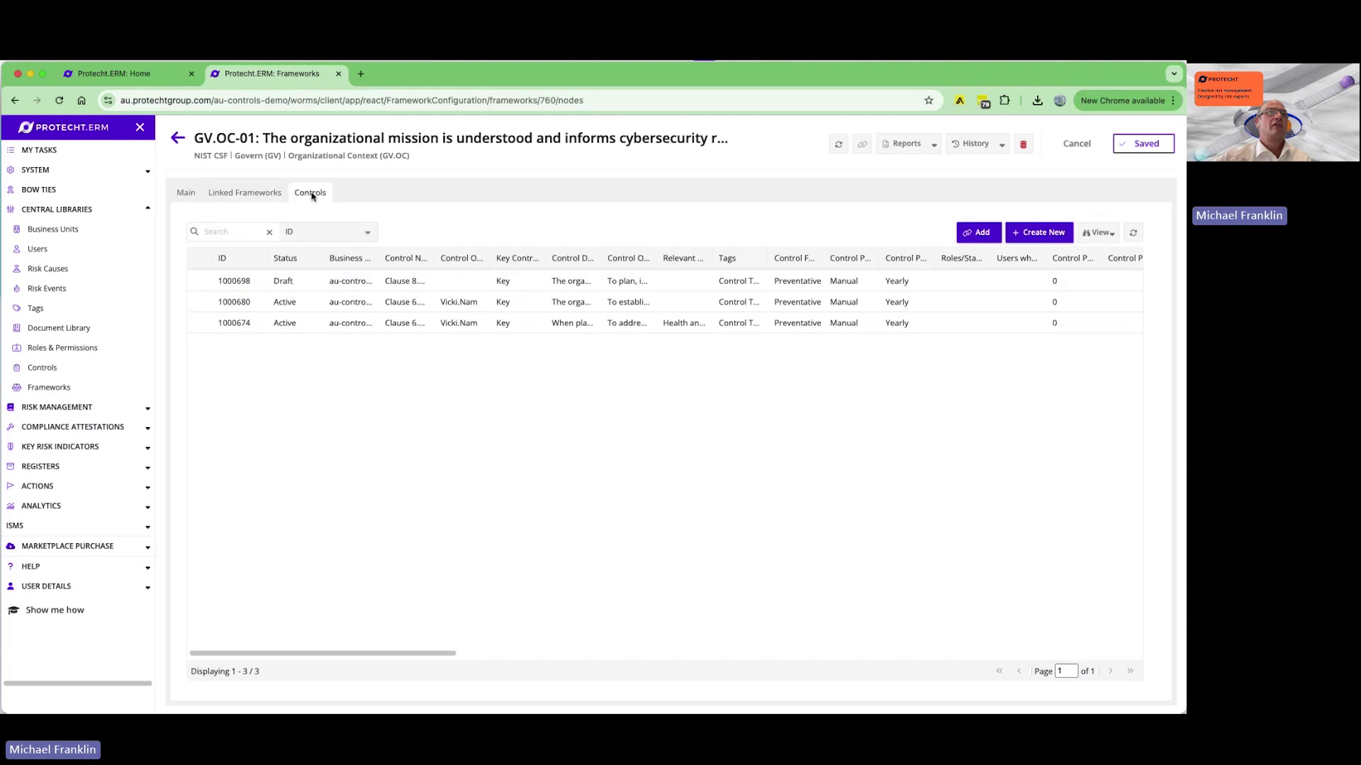
{"action": "left_click_drag", "start_coordinate": [434, 260], "coordinate": [571, 261]}
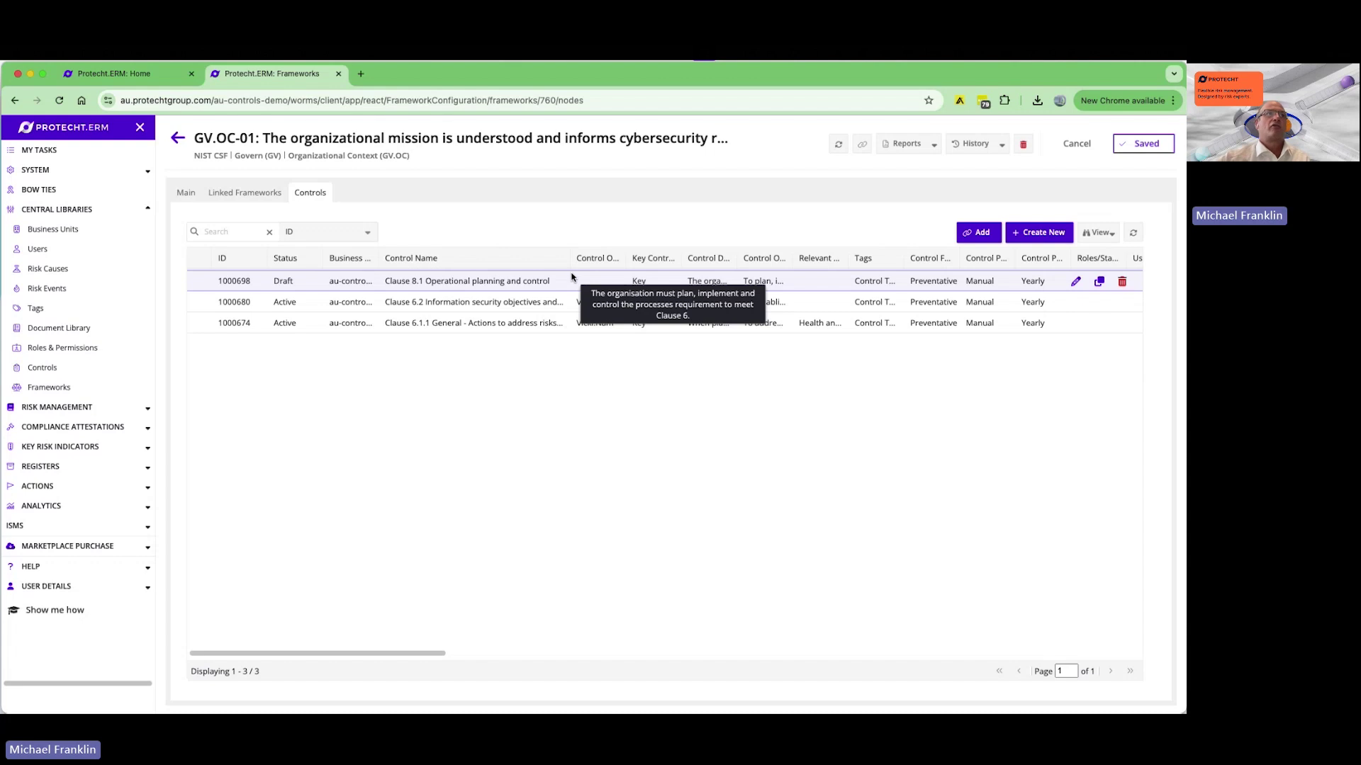
Leave the NIST CSF framework and open the Controls list in the central libraries.
{"action": "left_click", "coordinate": [178, 139]}
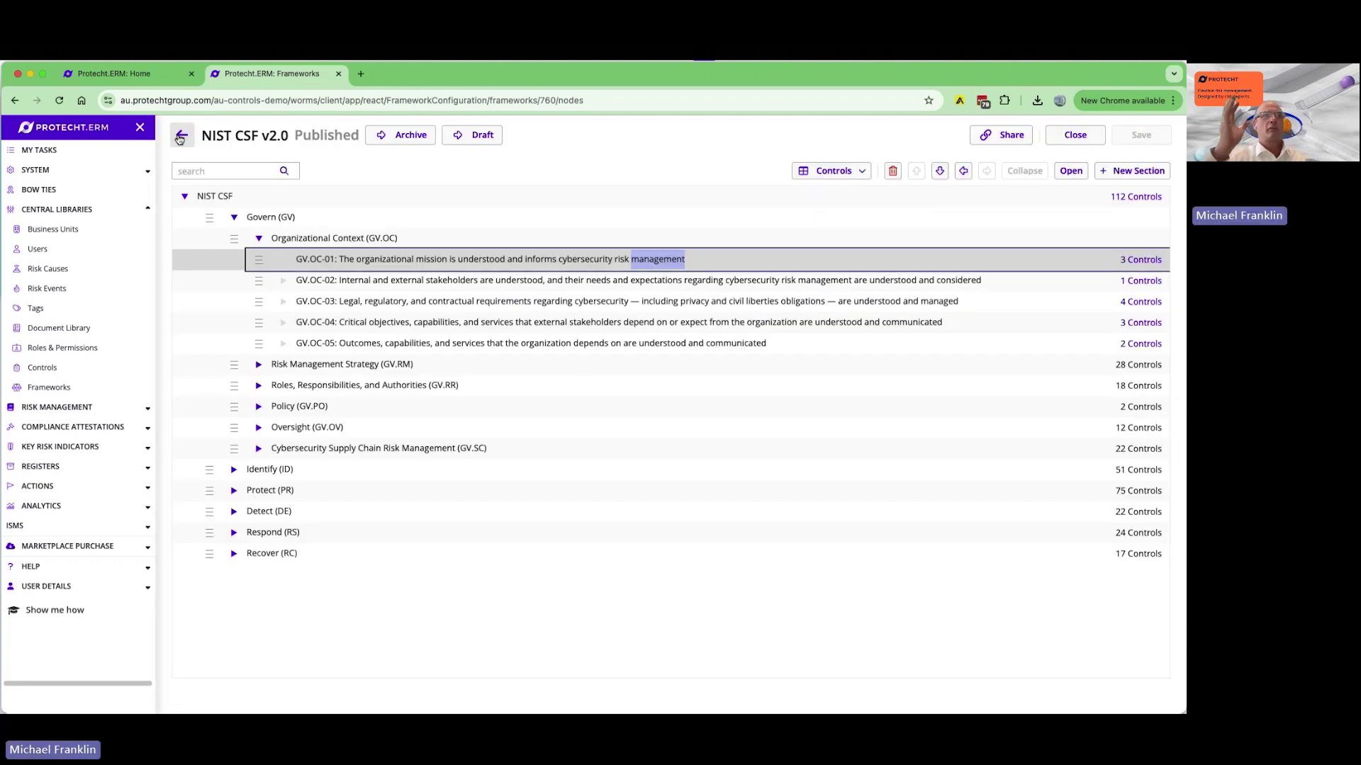
{"action": "left_click", "coordinate": [180, 138]}
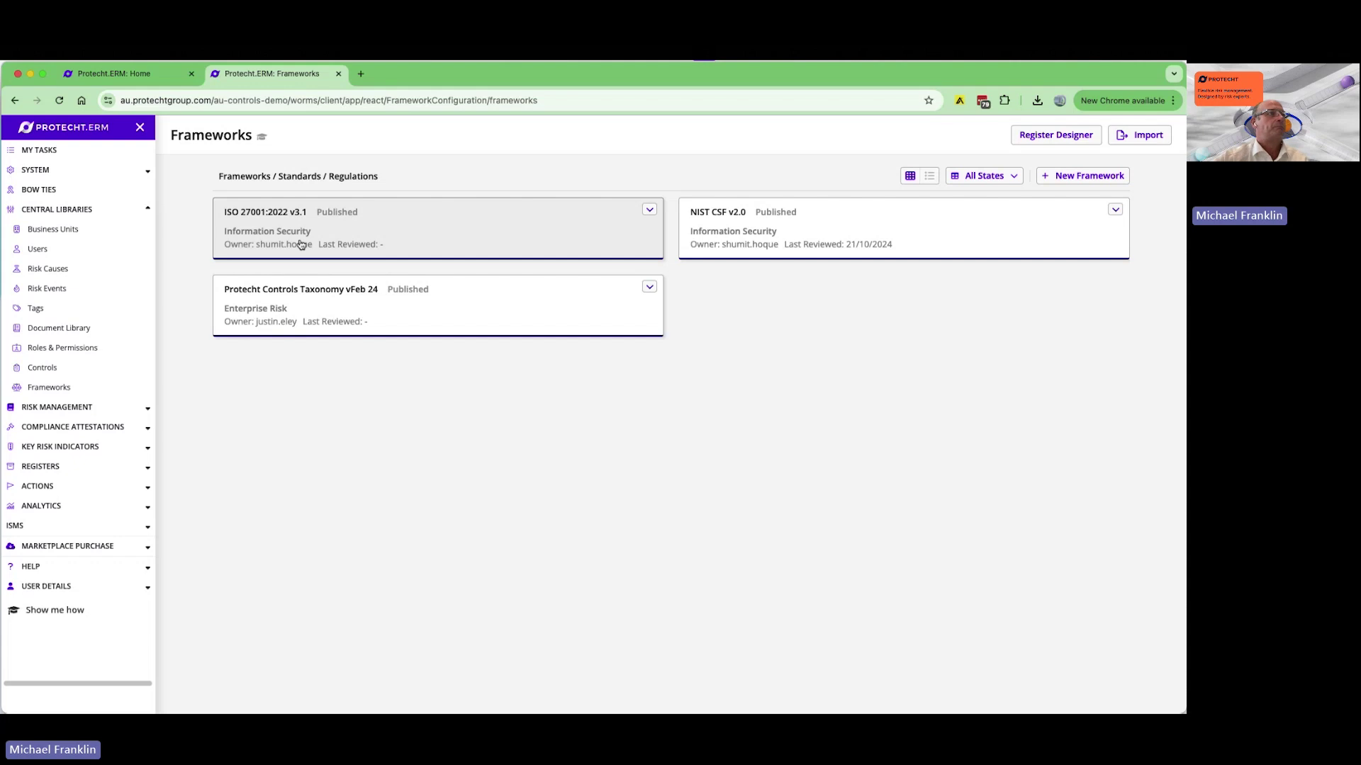
{"action": "left_click", "coordinate": [49, 368]}
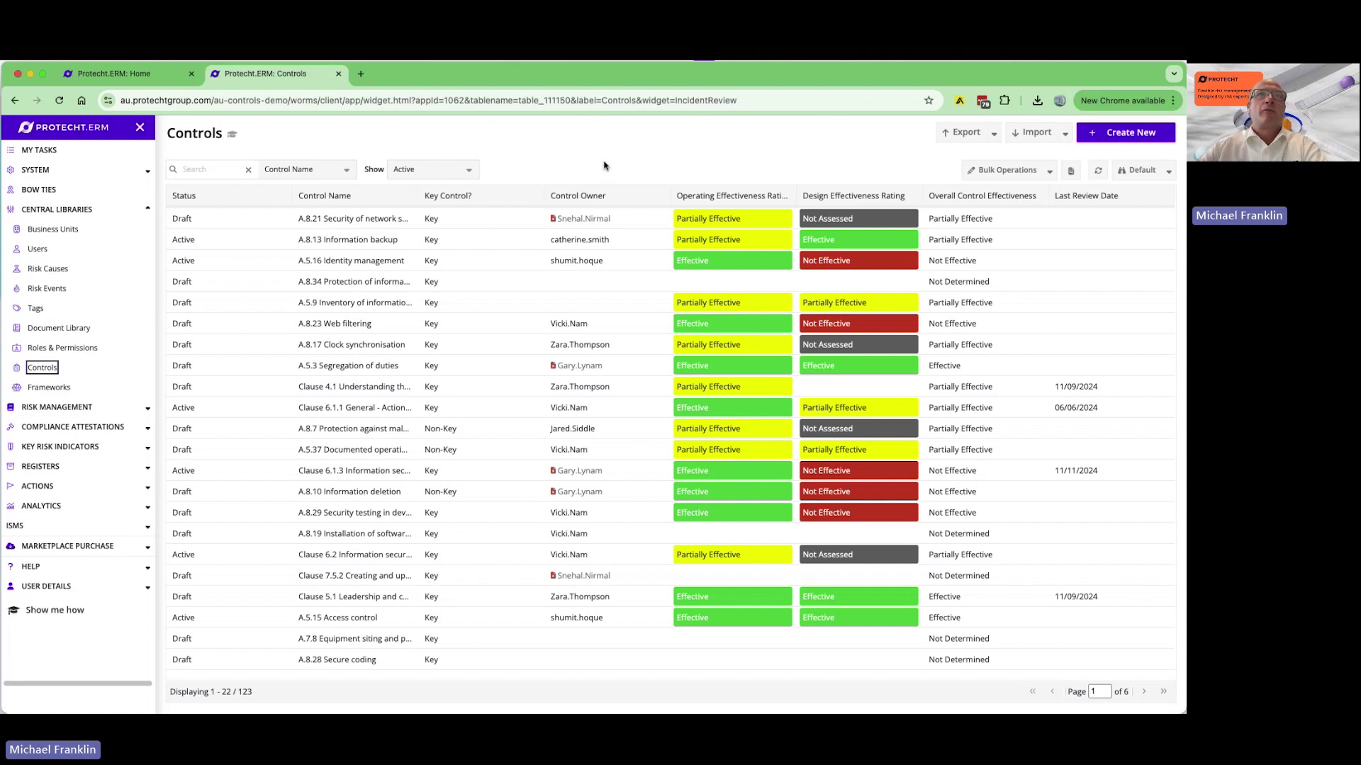
Open the A.8.21 Security of network services control and review its details, framework requirement, tags, control function and performance settings.
{"action": "left_click", "coordinate": [334, 221]}
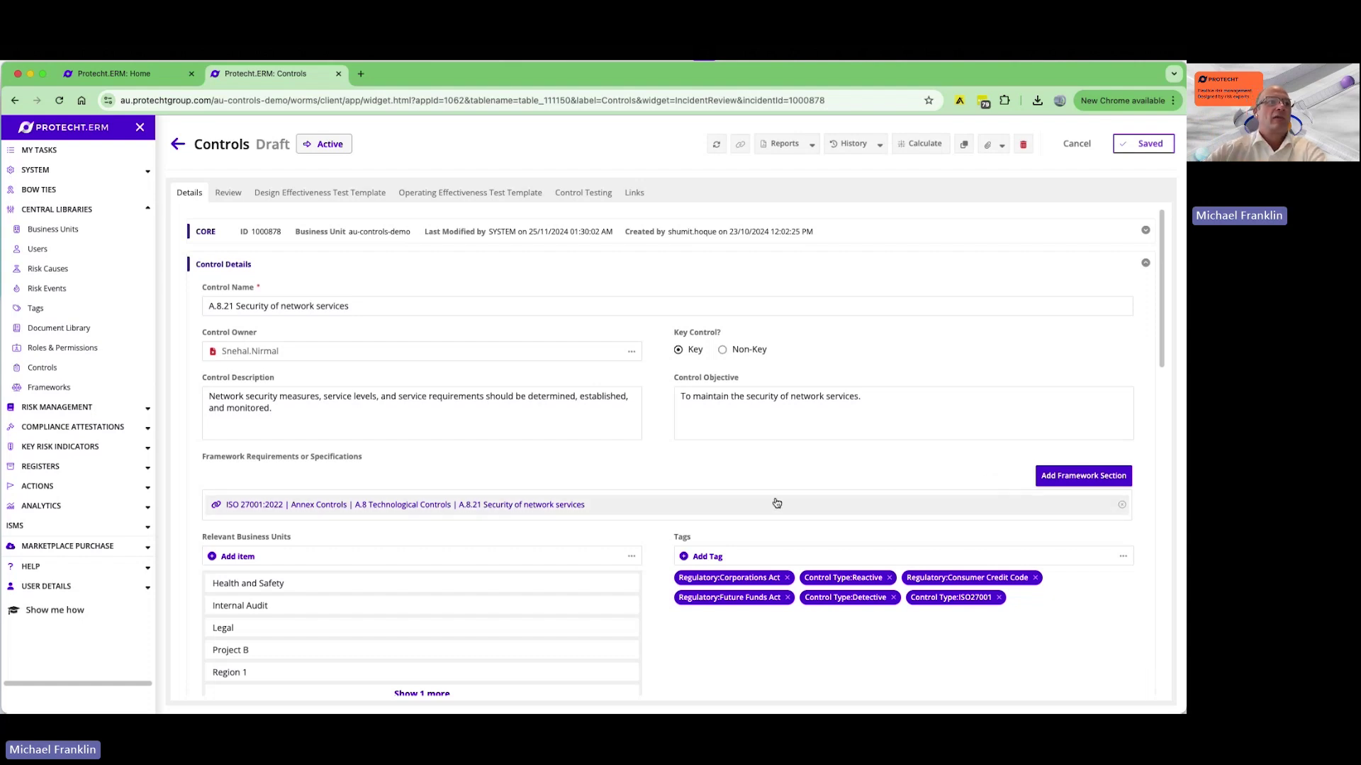
{"action": "scroll", "coordinate": [775, 501], "scroll_direction": "down", "scroll_amount": 3}
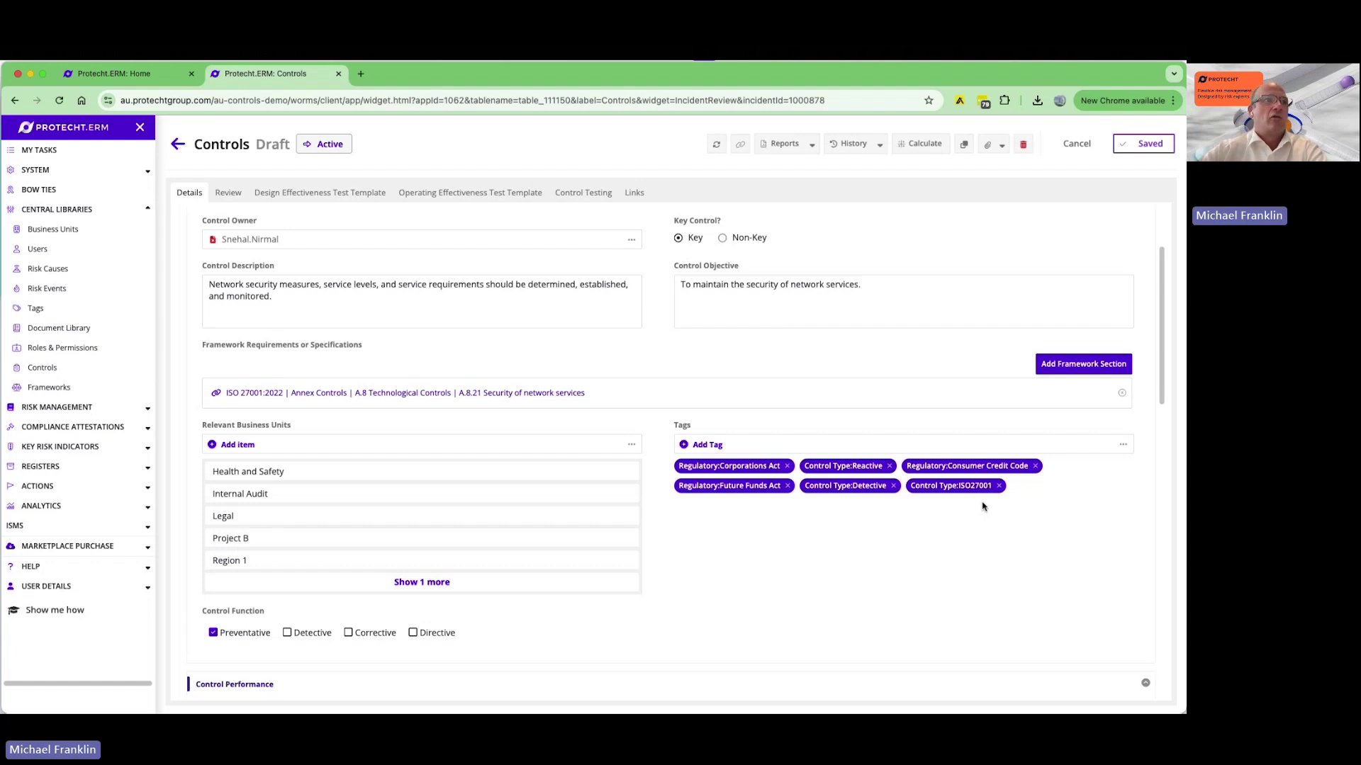
{"action": "scroll", "coordinate": [917, 542], "scroll_direction": "down", "scroll_amount": 3}
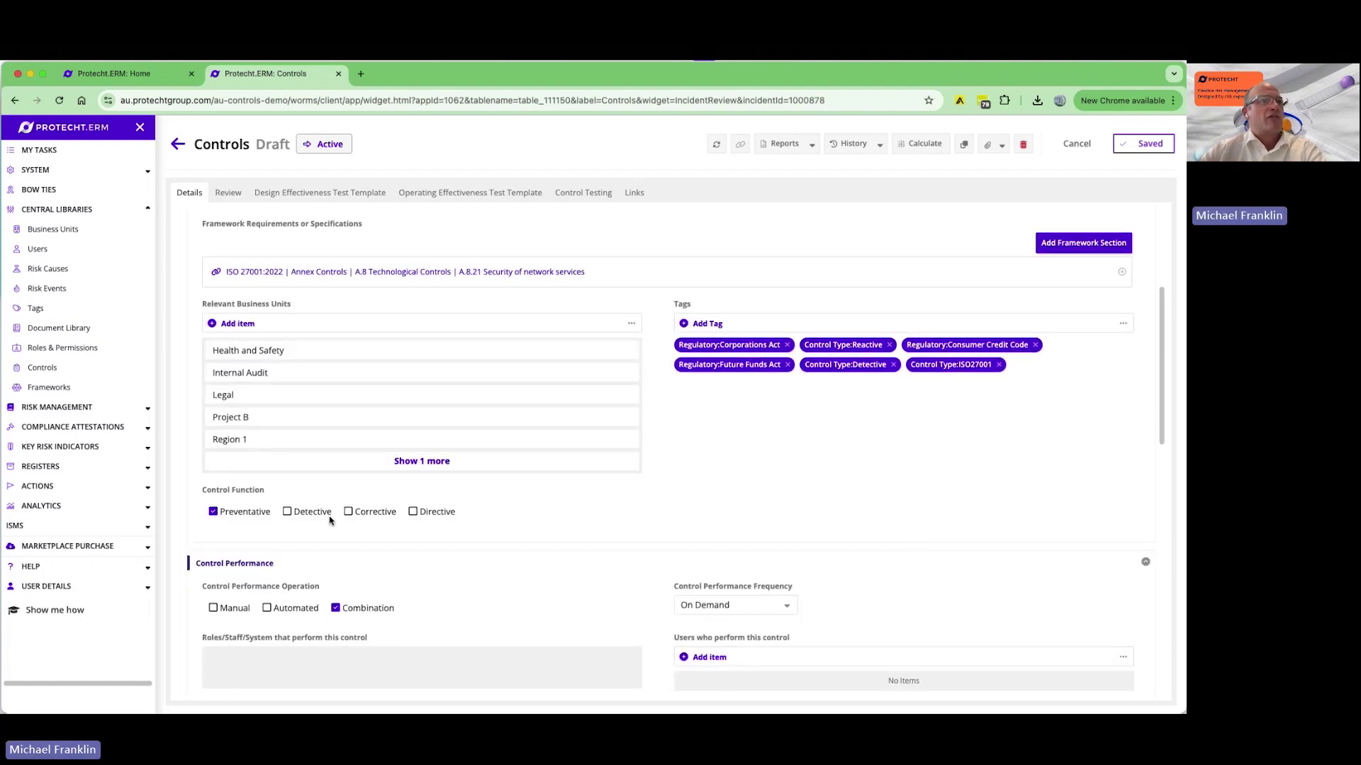
{"action": "scroll", "coordinate": [330, 521], "scroll_direction": "down", "scroll_amount": 1}
{"action": "scroll", "coordinate": [329, 521], "scroll_direction": "down", "scroll_amount": 3}
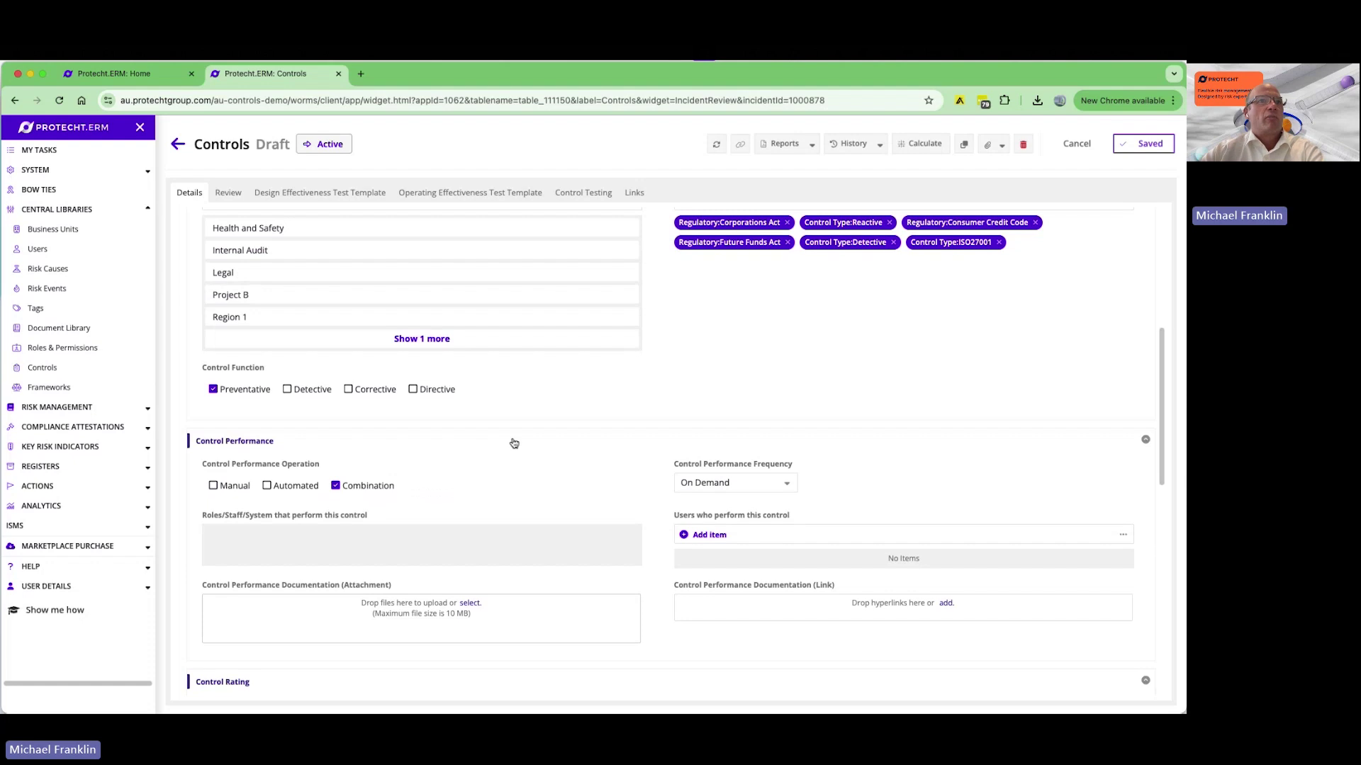
{"action": "scroll", "coordinate": [514, 443], "scroll_direction": "down", "scroll_amount": 3}
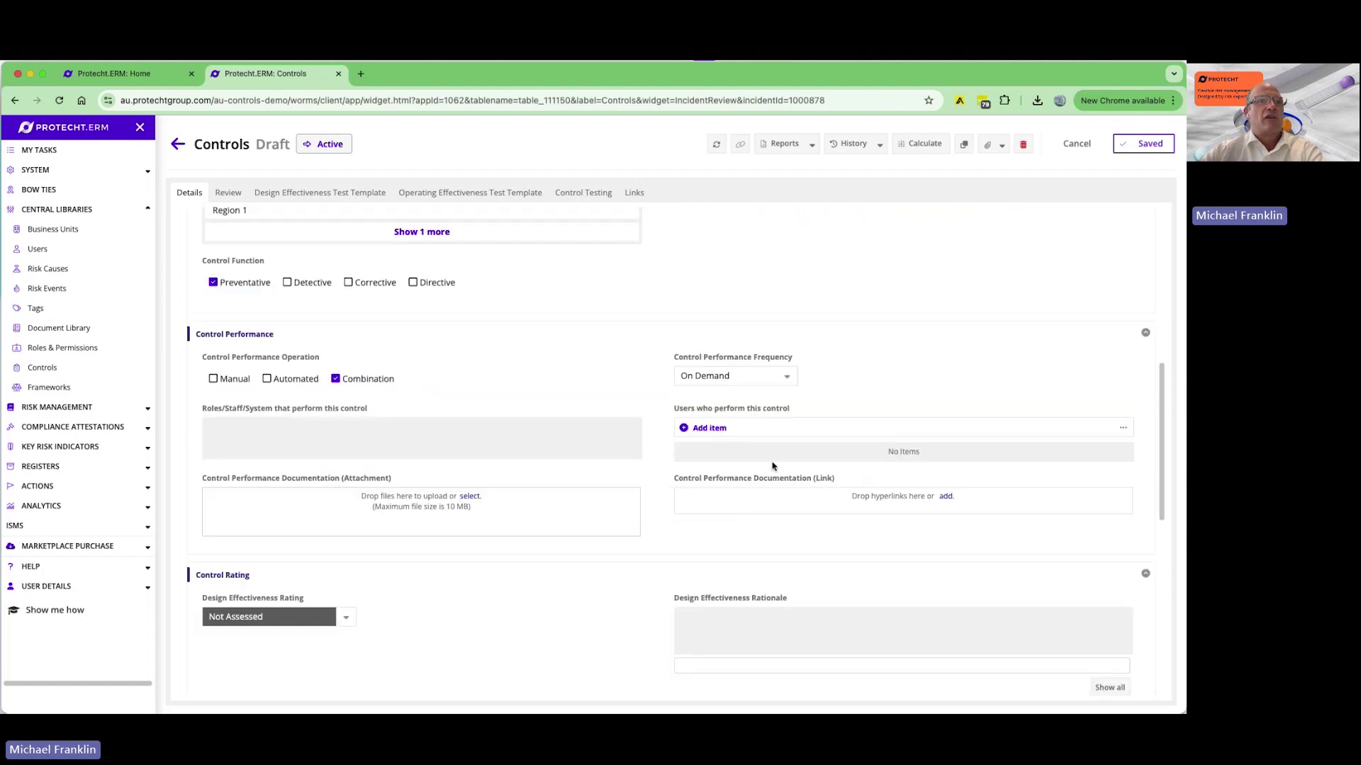
Review the control's design, operating and overall effectiveness ratings, its implementation status and its control actions.
{"action": "scroll", "coordinate": [376, 594], "scroll_direction": "down", "scroll_amount": 5}
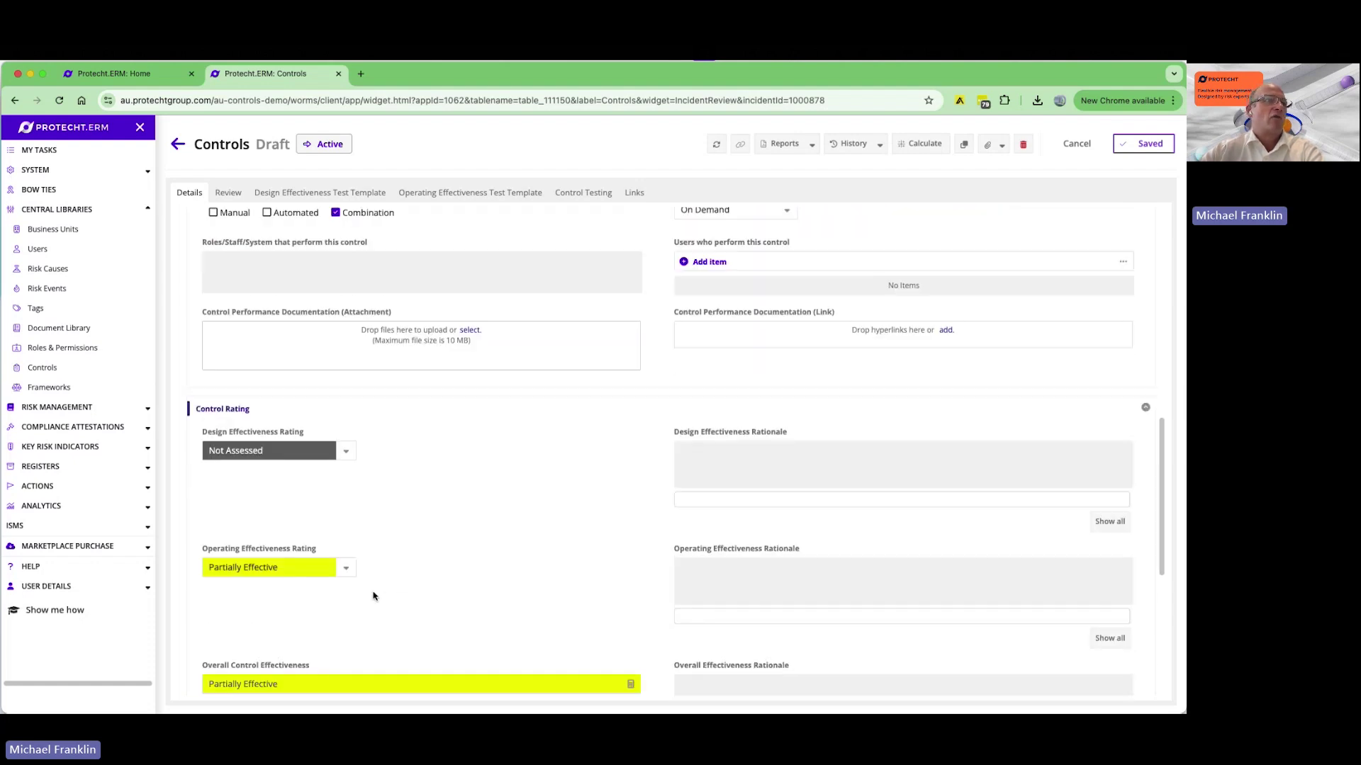
{"action": "scroll", "coordinate": [374, 596], "scroll_direction": "down", "scroll_amount": 1}
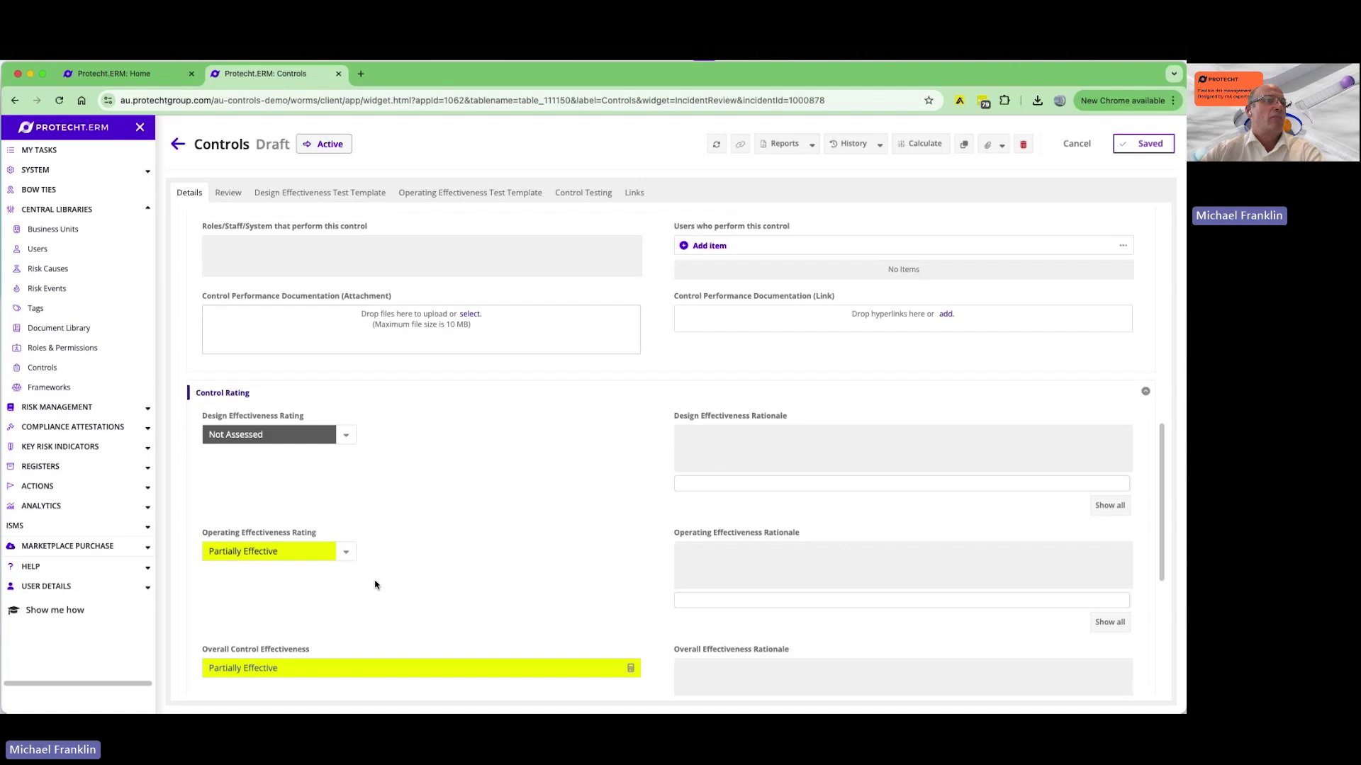
{"action": "scroll", "coordinate": [383, 591], "scroll_direction": "down", "scroll_amount": 2}
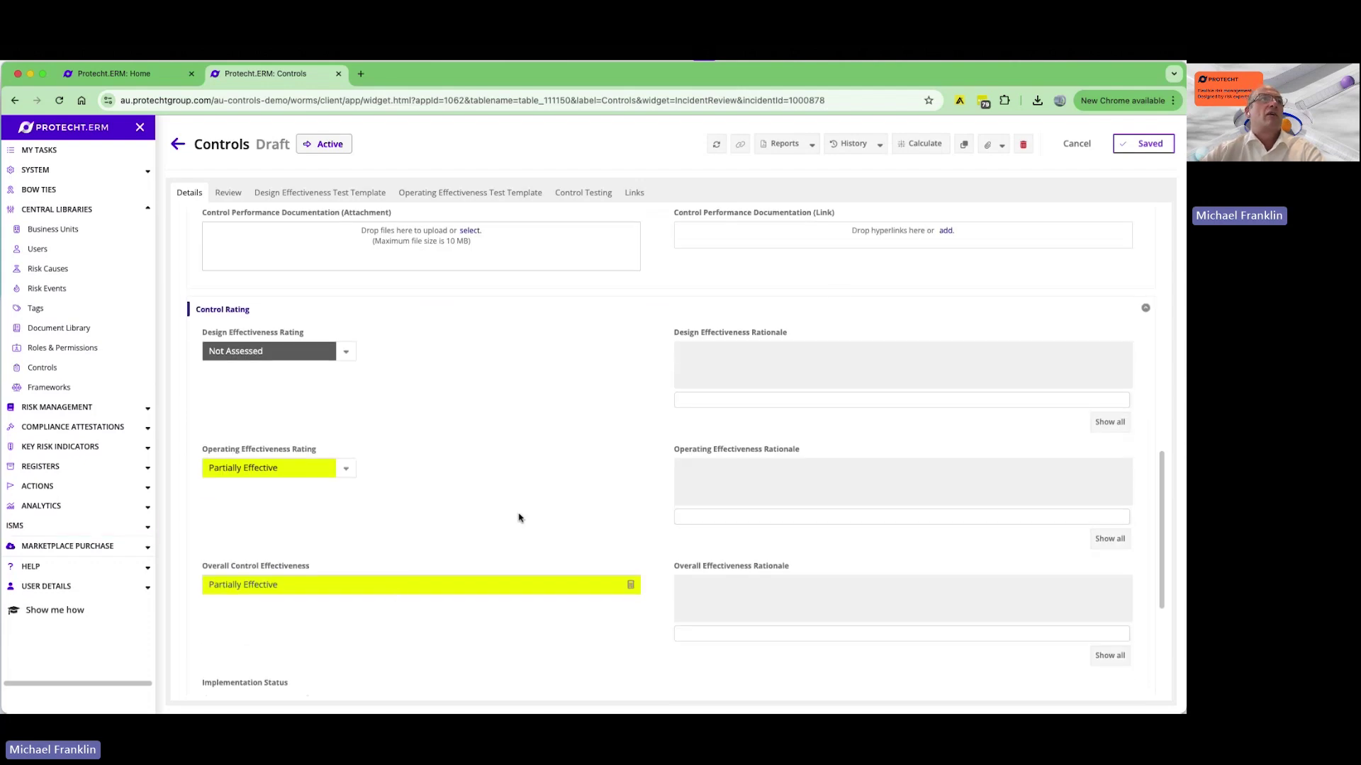
{"action": "scroll", "coordinate": [519, 516], "scroll_direction": "down", "scroll_amount": 2}
{"action": "scroll", "coordinate": [519, 517], "scroll_direction": "down", "scroll_amount": 2}
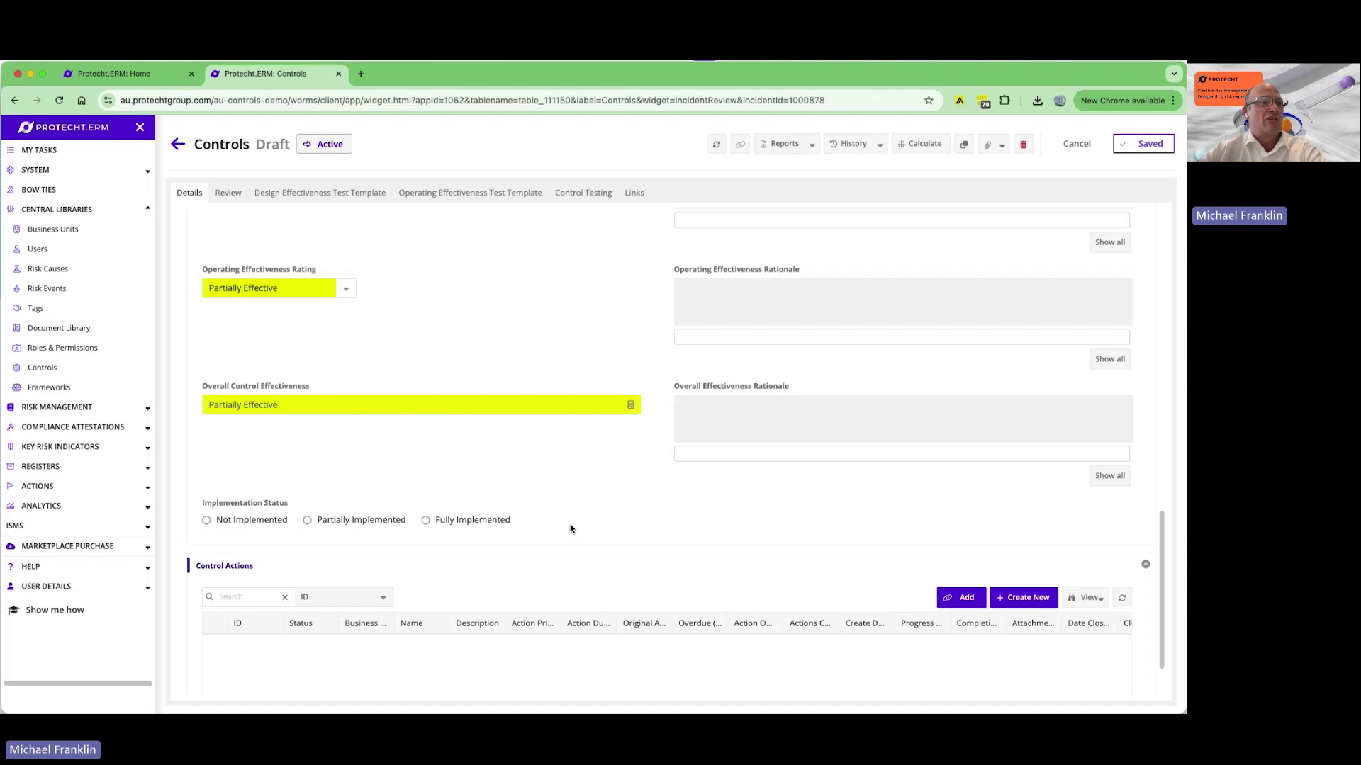
{"action": "scroll", "coordinate": [570, 529], "scroll_direction": "down", "scroll_amount": 2}
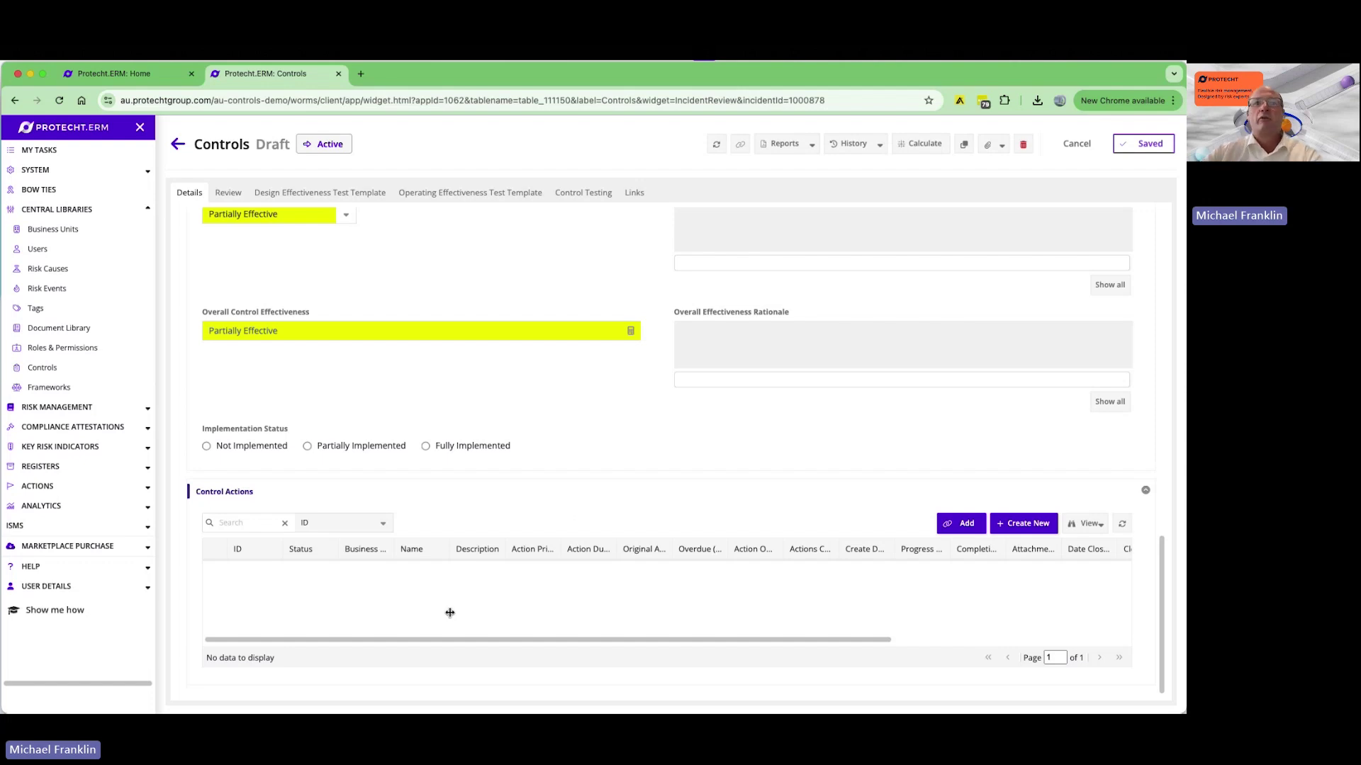
{"action": "scroll", "coordinate": [449, 612], "scroll_direction": "up", "scroll_amount": 4}
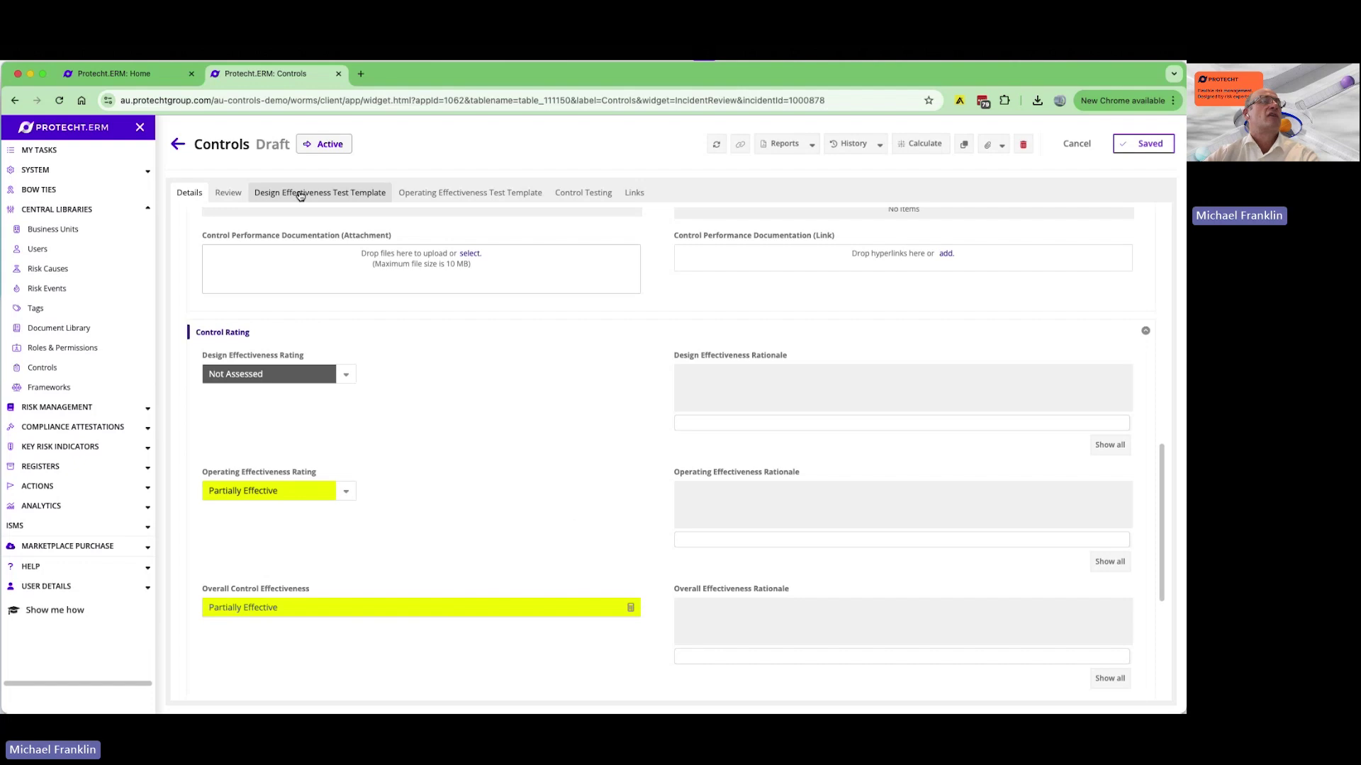
Review the control's design effectiveness and operating effectiveness test templates.
{"action": "left_click", "coordinate": [299, 195]}
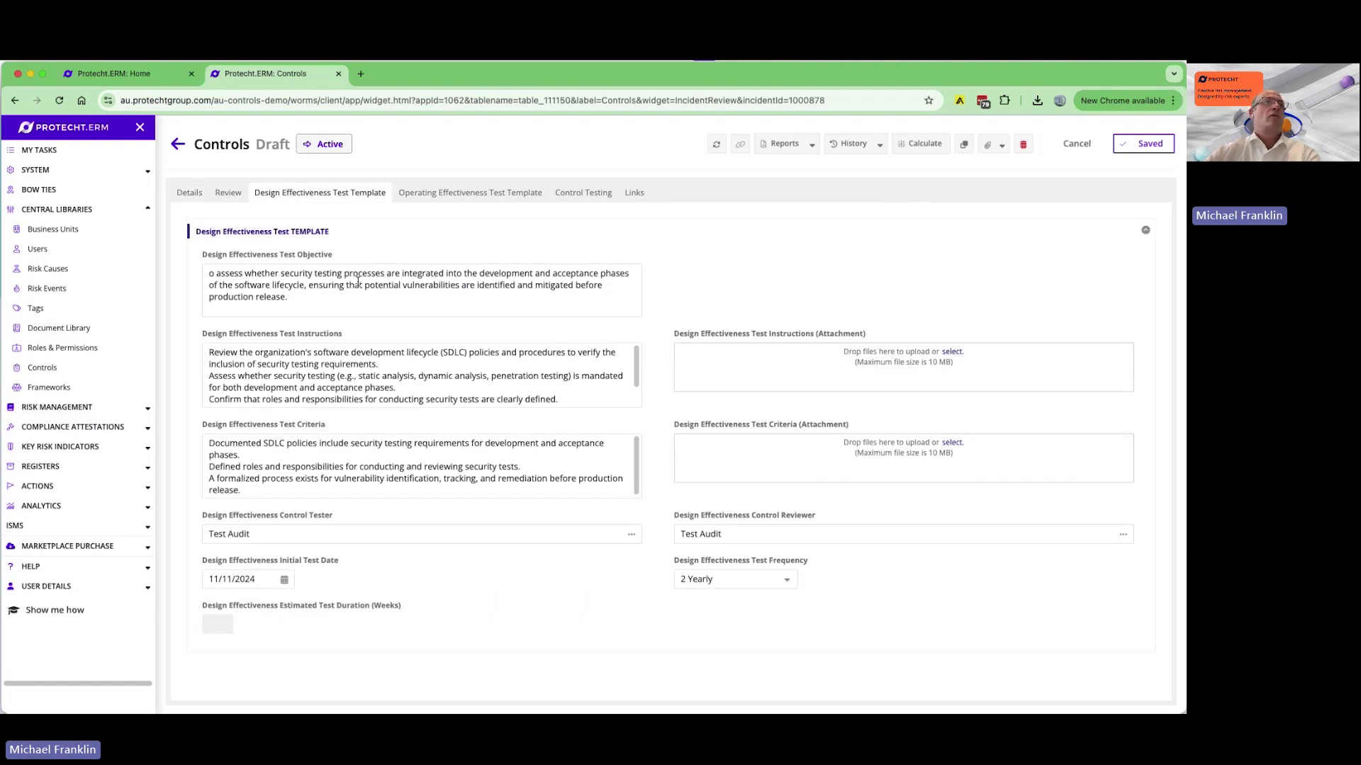
{"action": "left_click", "coordinate": [187, 192]}
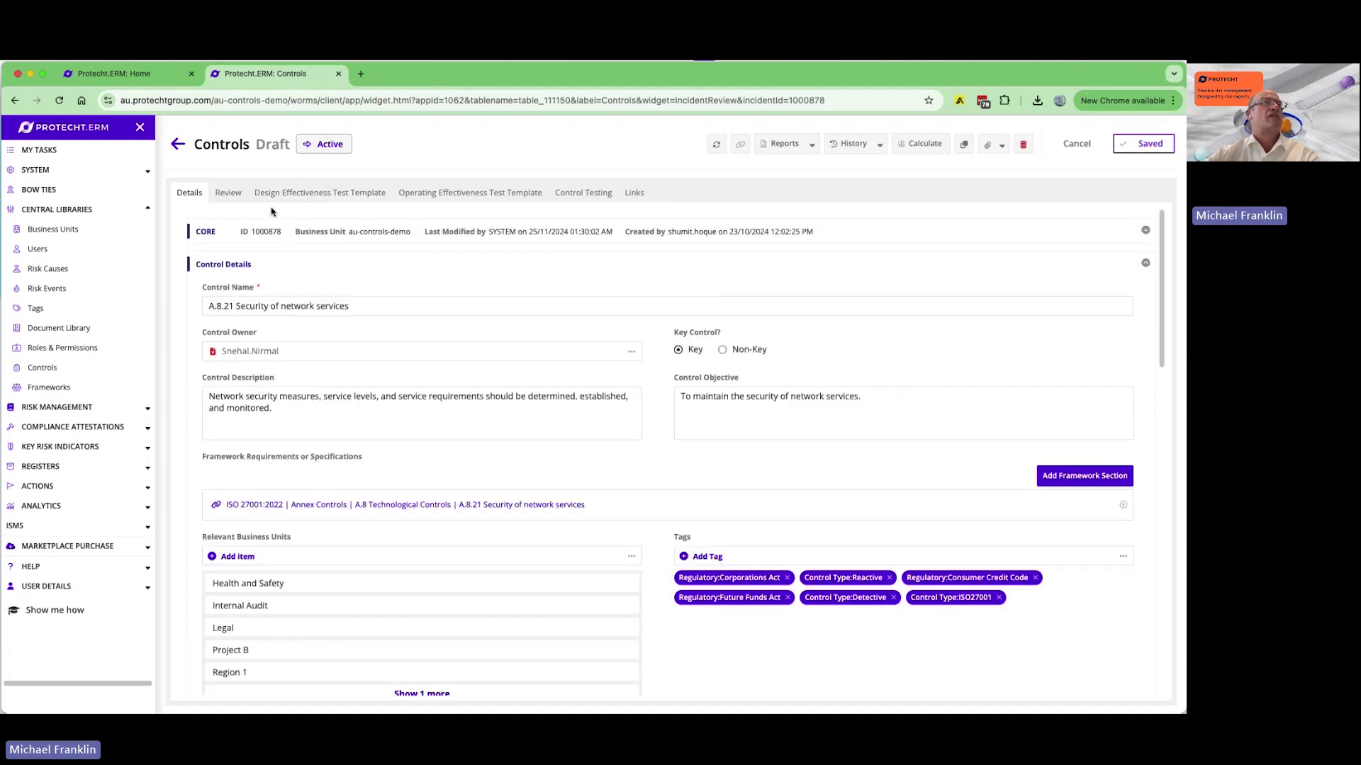
{"action": "left_click", "coordinate": [291, 197]}
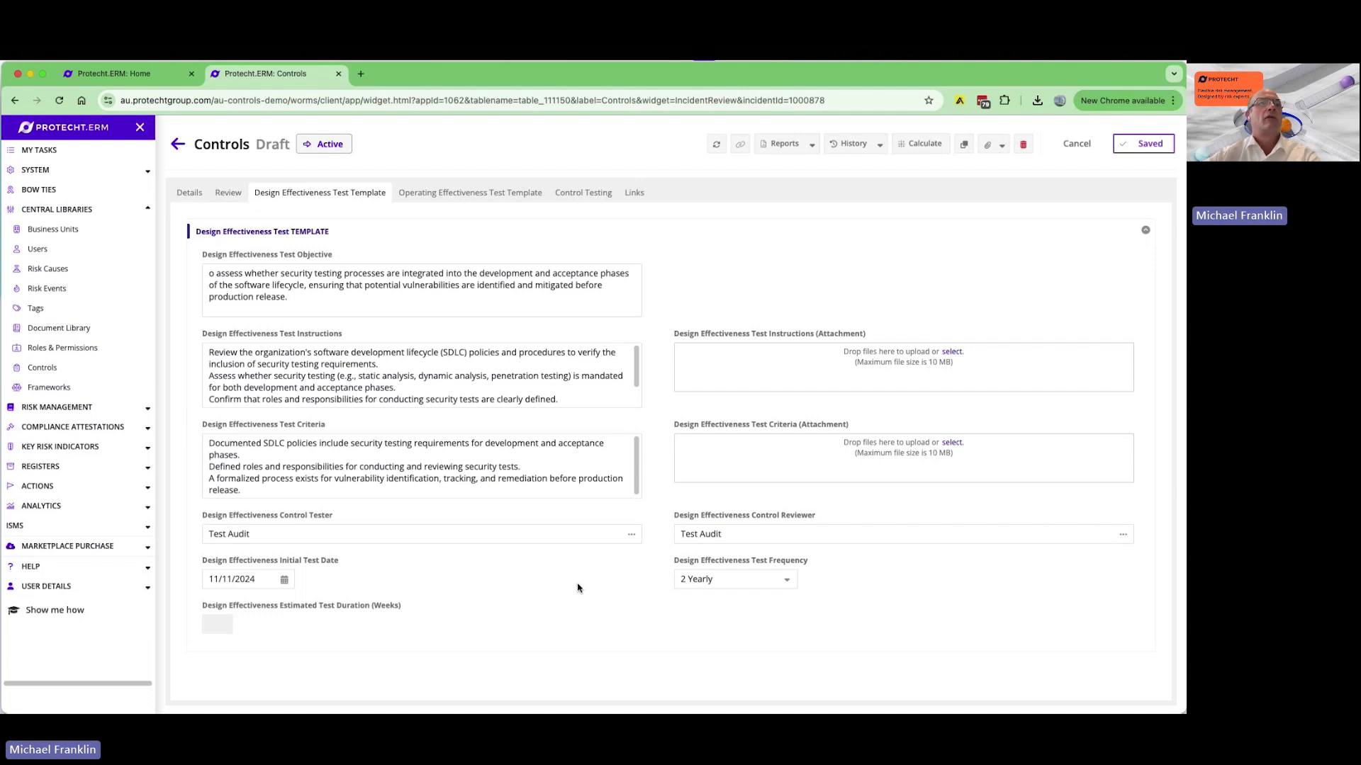
{"action": "left_click", "coordinate": [473, 193]}
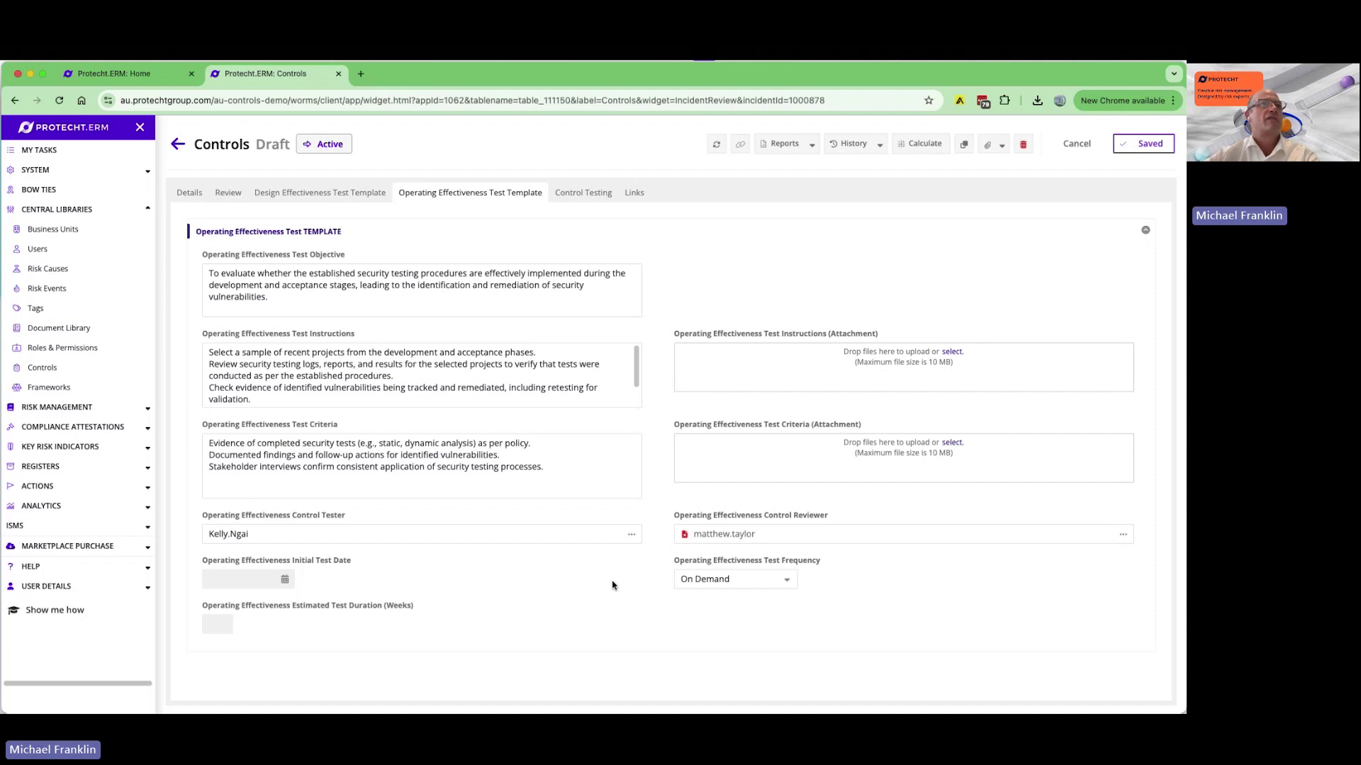
From the control's testing records, create a design effectiveness test pre-filled with template values and with Auto Create enabled.
{"action": "left_click", "coordinate": [562, 194]}
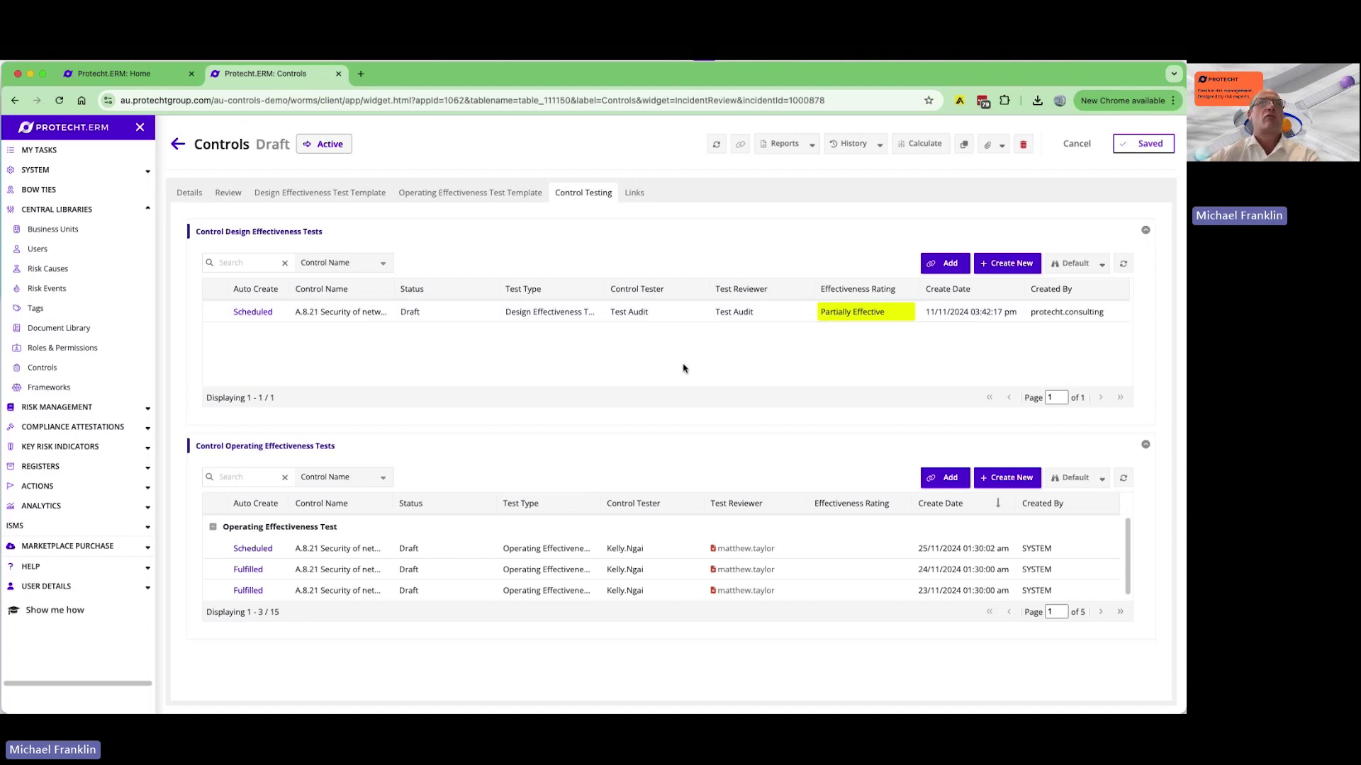
{"action": "left_click", "coordinate": [992, 271]}
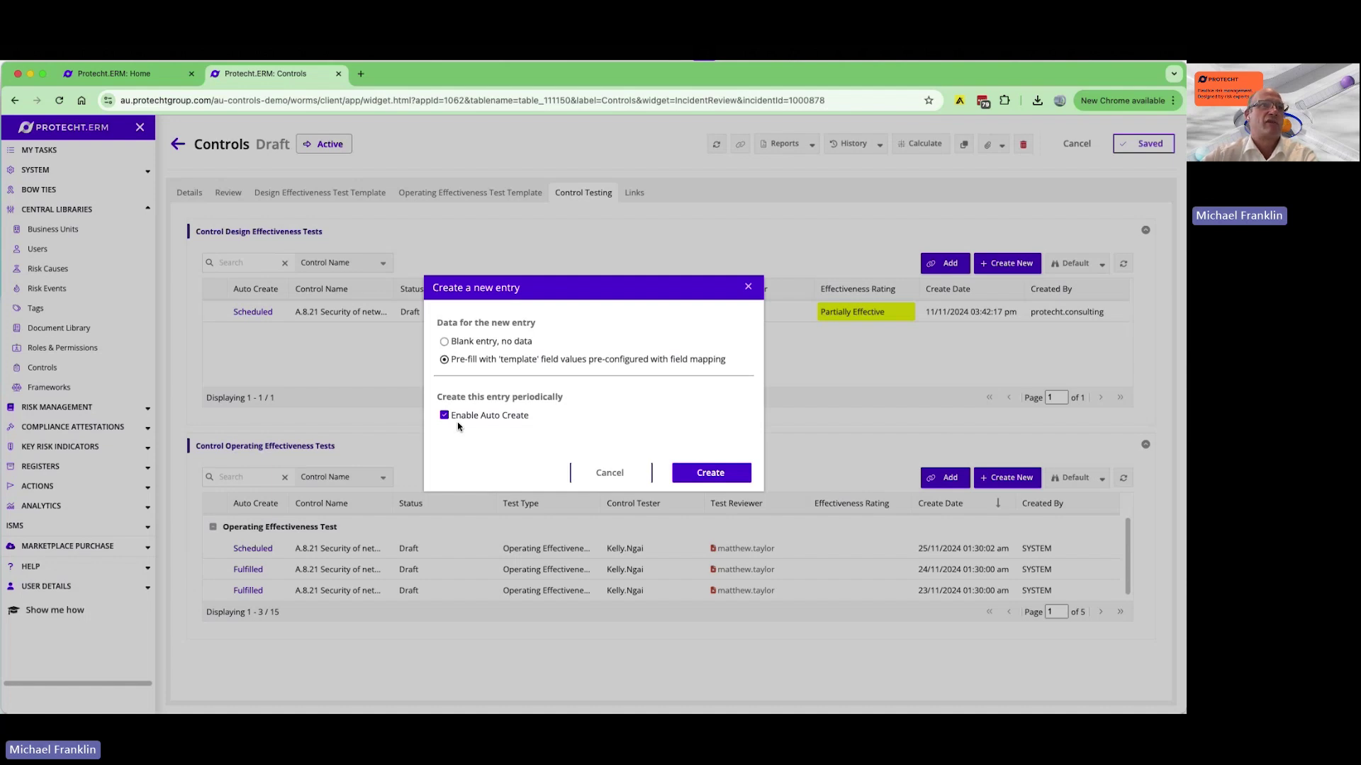
{"action": "left_click", "coordinate": [711, 472]}
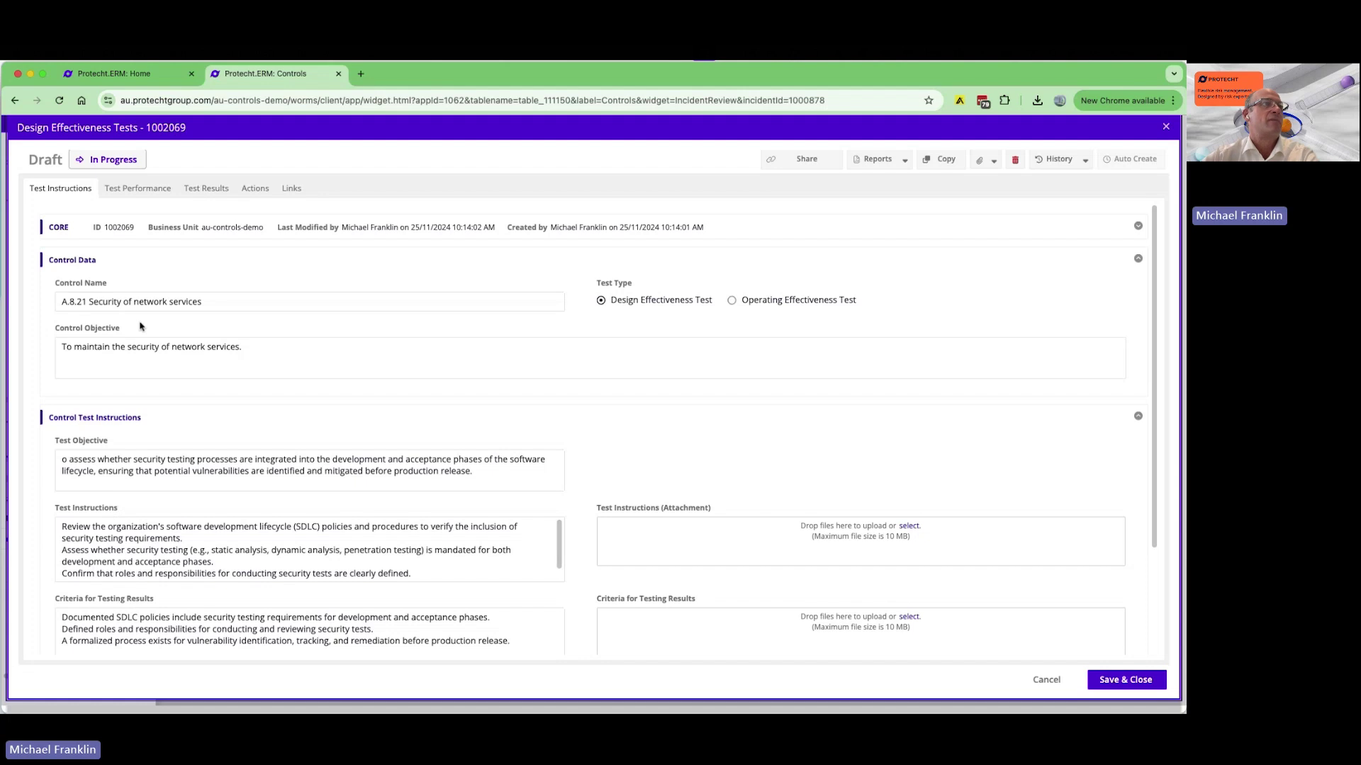
Review the new design effectiveness test's instructions, performance, results and actions, and cancel out of the entry.
{"action": "scroll", "coordinate": [156, 370], "scroll_direction": "down", "scroll_amount": 3}
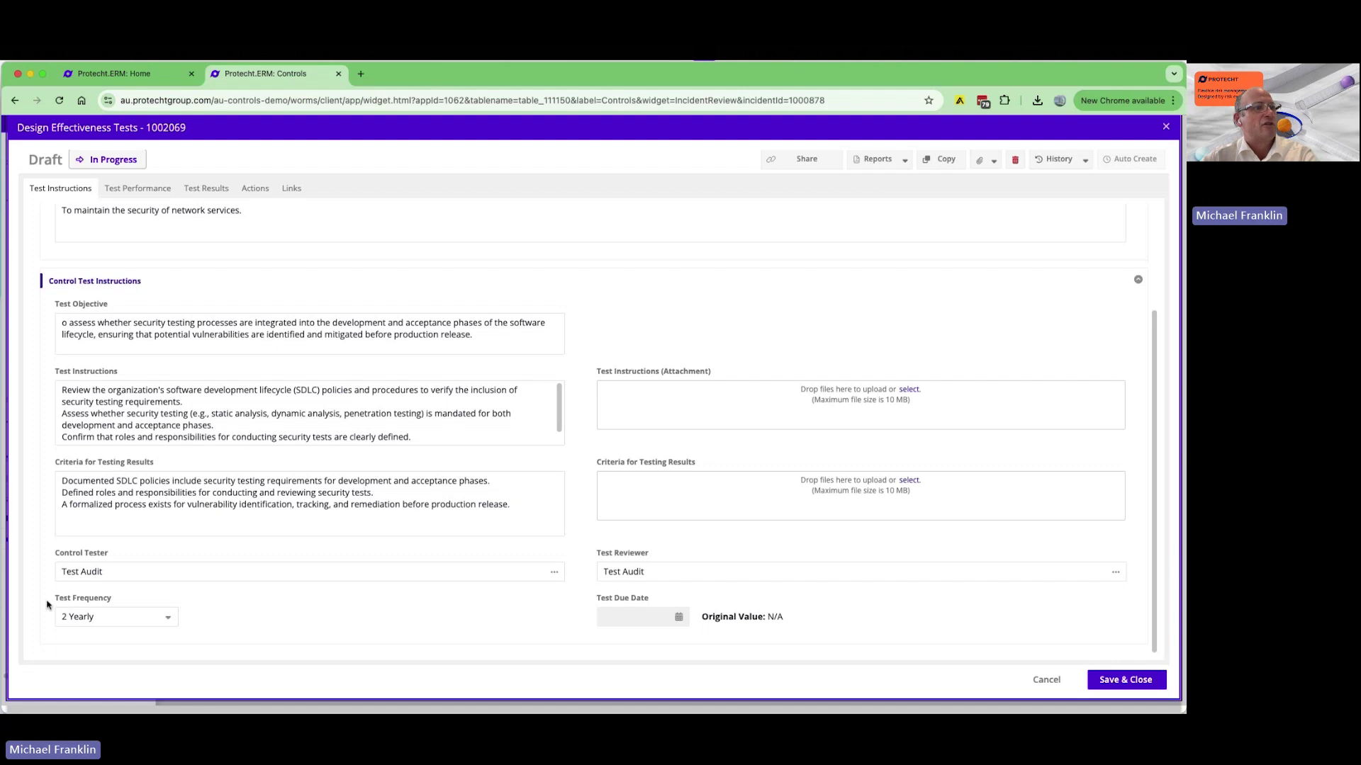
{"action": "scroll", "coordinate": [647, 305], "scroll_direction": "up", "scroll_amount": 3}
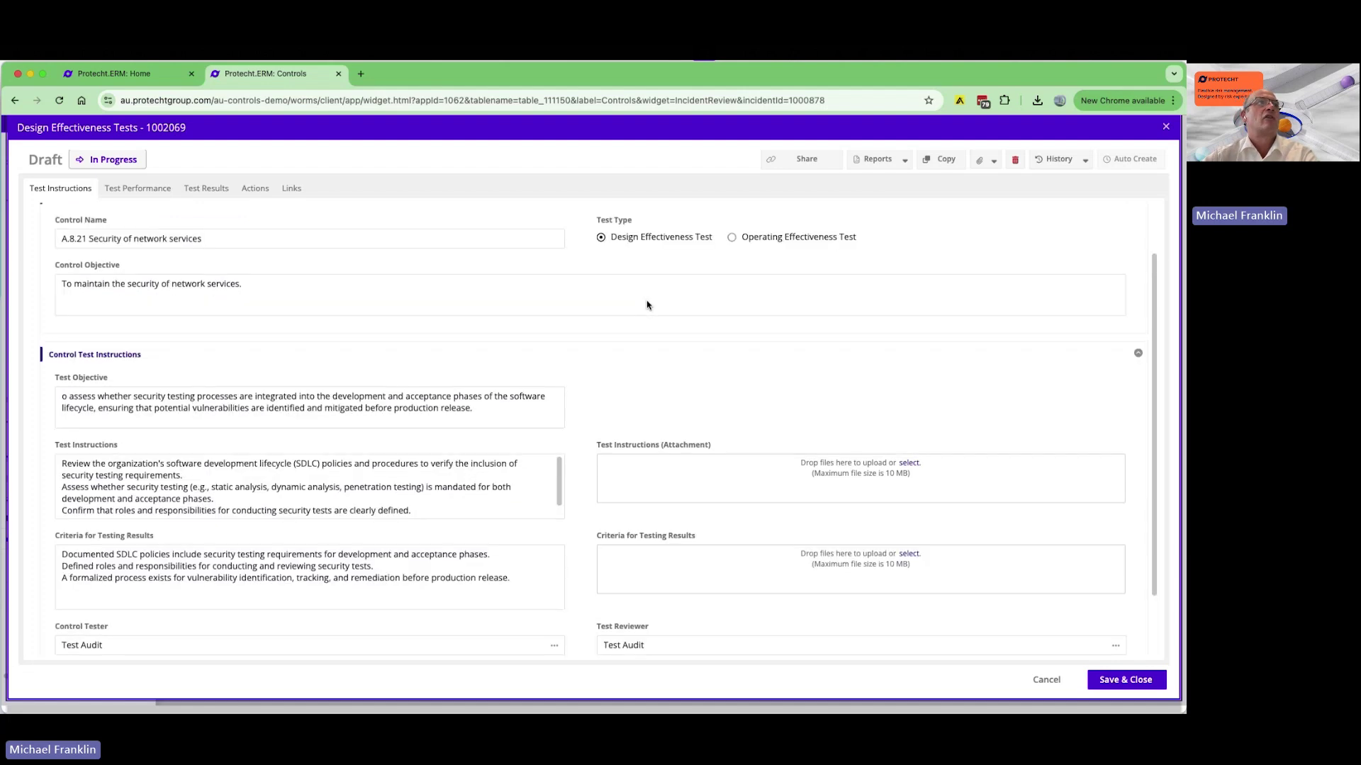
{"action": "left_click", "coordinate": [134, 190]}
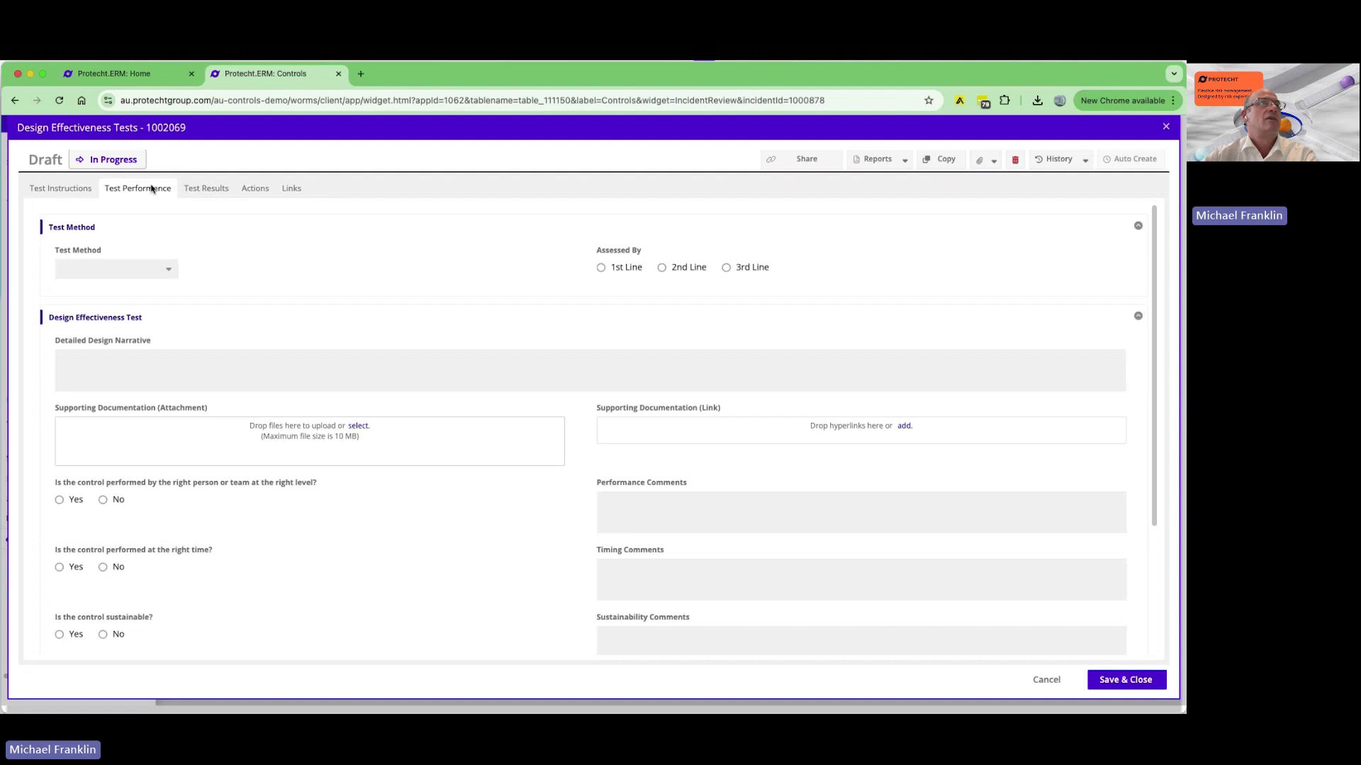
{"action": "left_click", "coordinate": [208, 188]}
{"action": "left_click", "coordinate": [252, 189]}
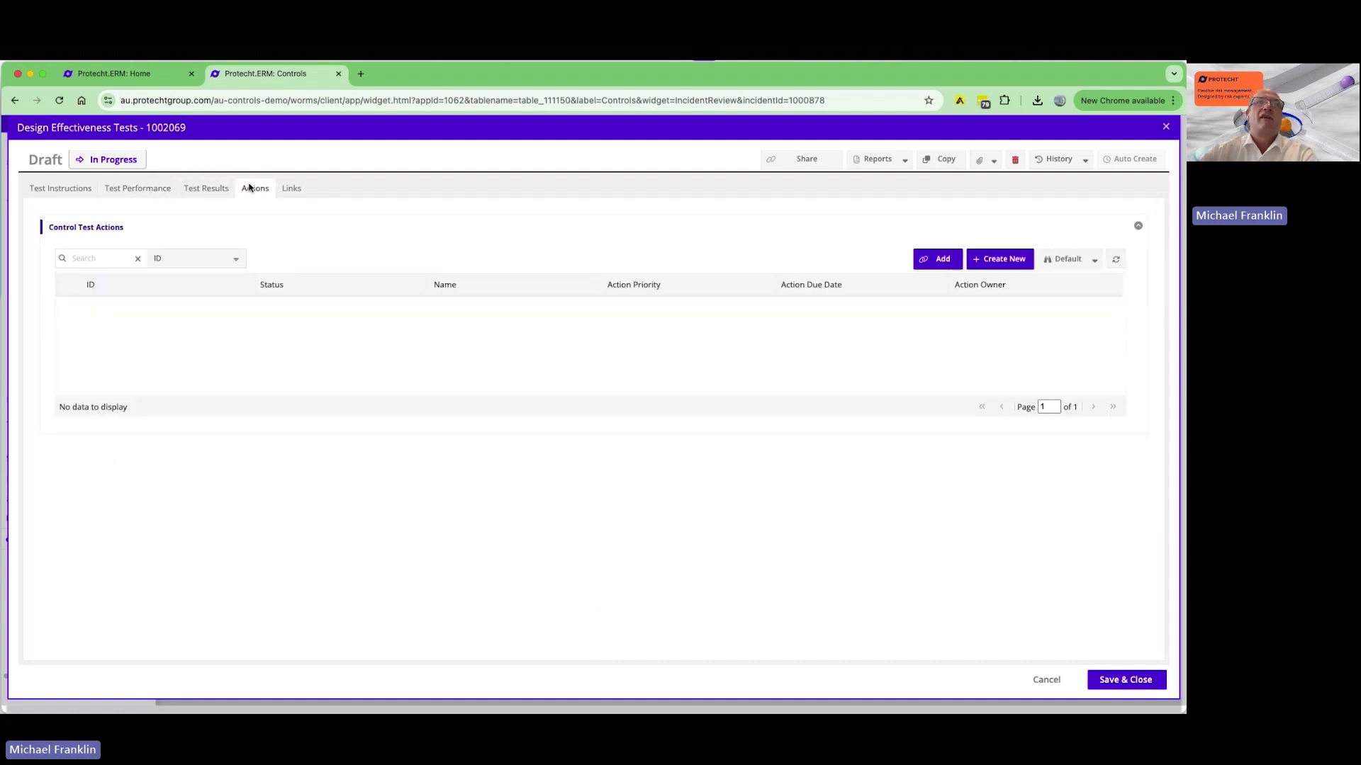
{"action": "left_click", "coordinate": [1059, 681]}
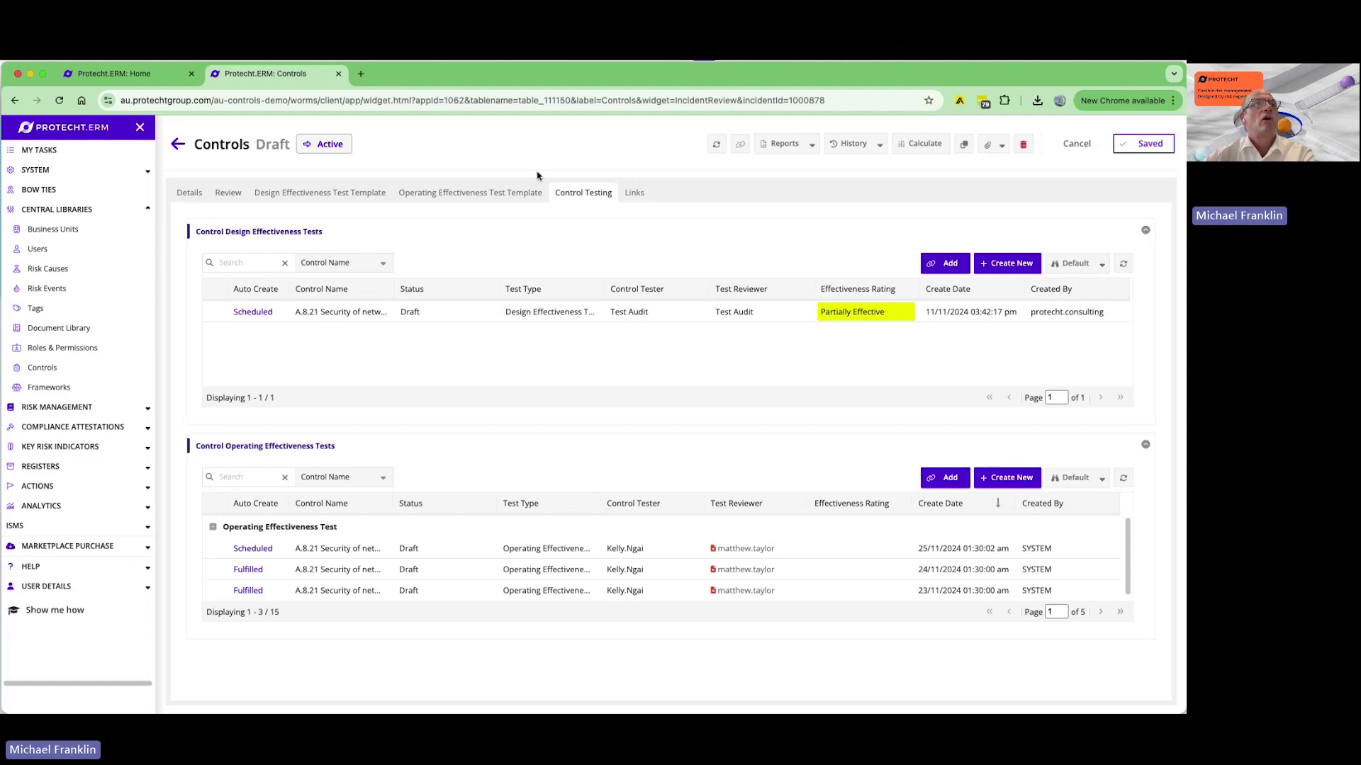
Examine the control's review settings and return to the control rating section of its details.
{"action": "left_click", "coordinate": [231, 197]}
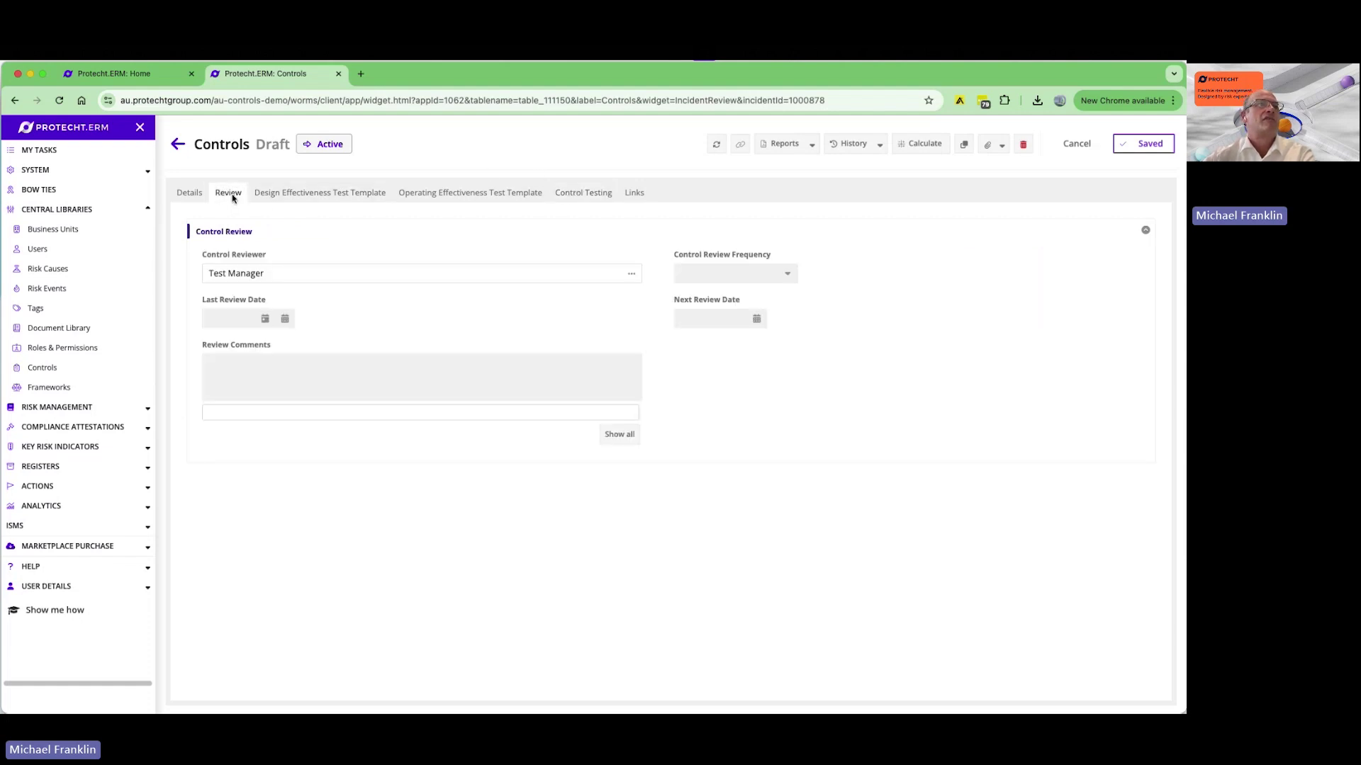
{"action": "left_click", "coordinate": [189, 193]}
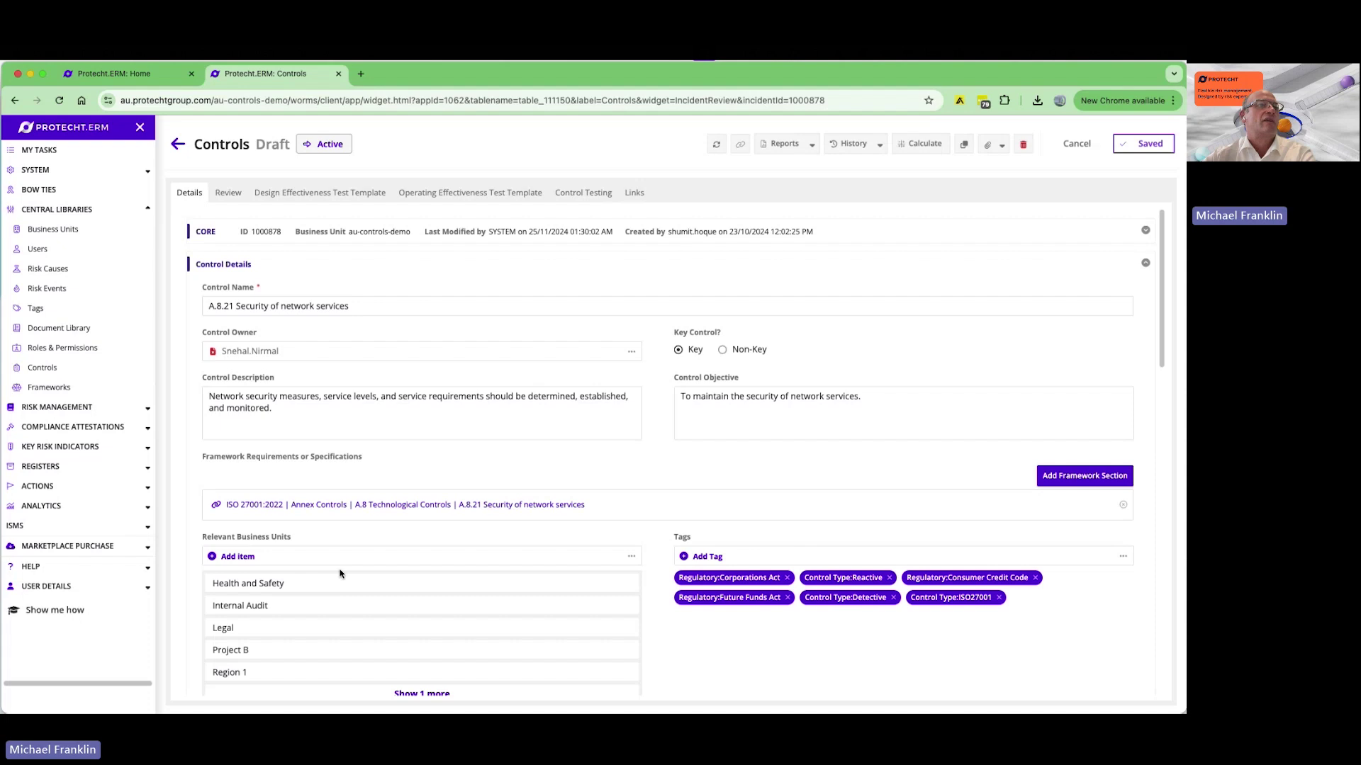
{"action": "scroll", "coordinate": [336, 573], "scroll_direction": "down", "scroll_amount": 4}
{"action": "scroll", "coordinate": [340, 574], "scroll_direction": "down", "scroll_amount": 7}
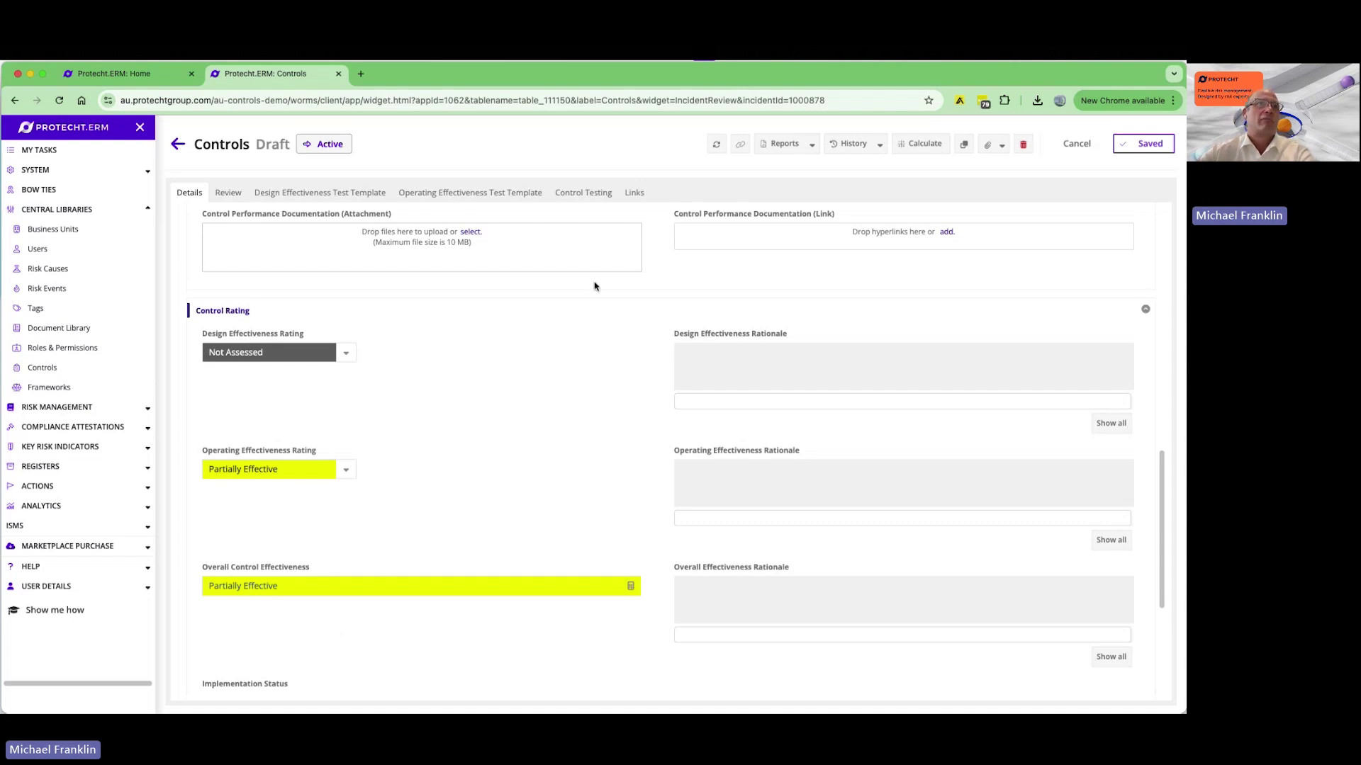
Check the control's links and the available link filter, and return to the control details.
{"action": "left_click", "coordinate": [635, 194]}
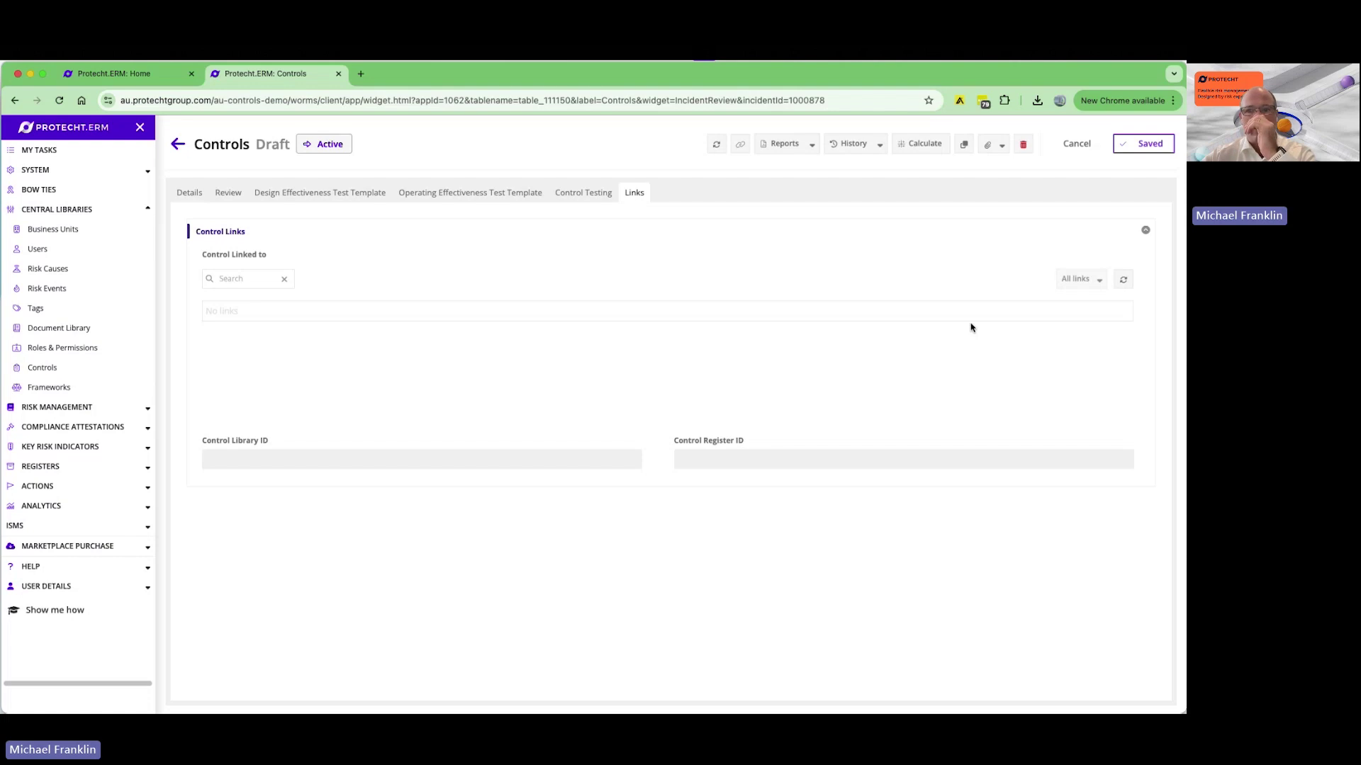
{"action": "left_click", "coordinate": [1098, 279]}
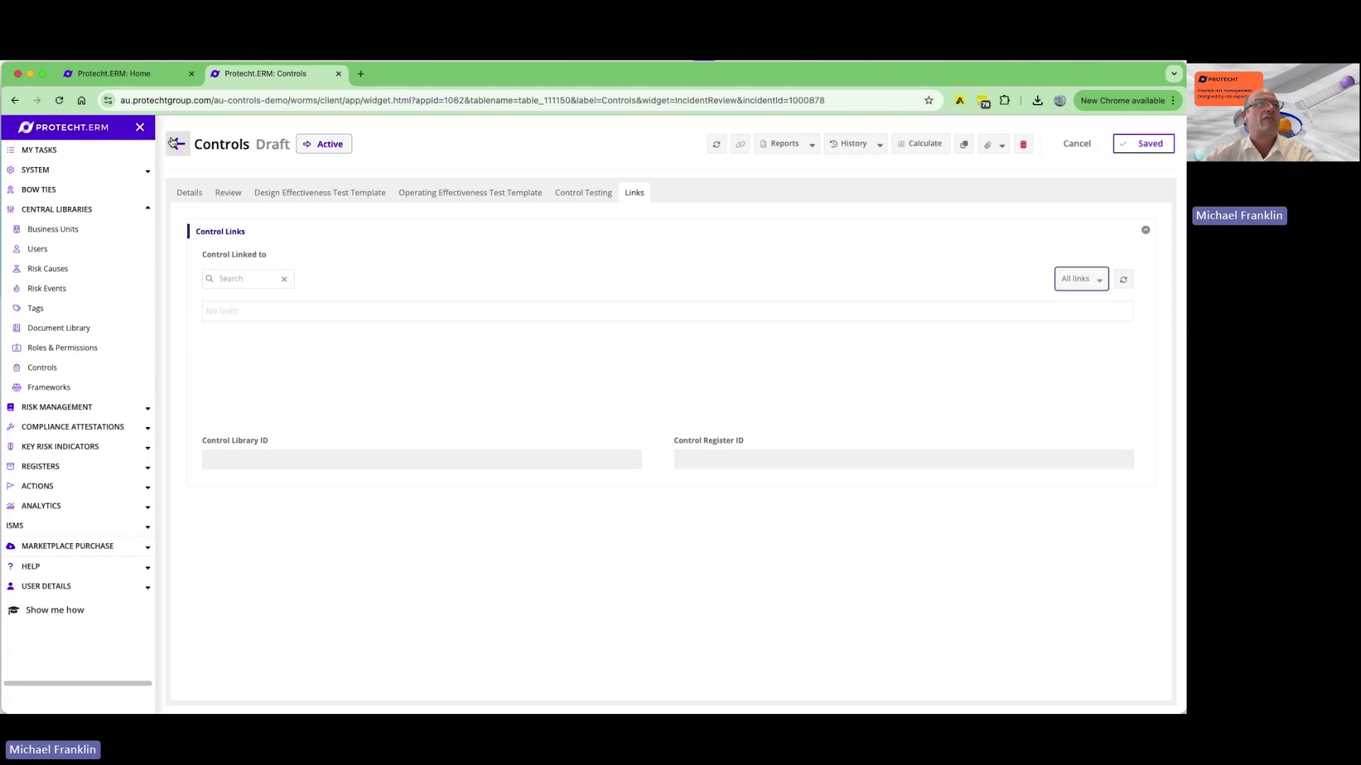
{"action": "left_click", "coordinate": [186, 192]}
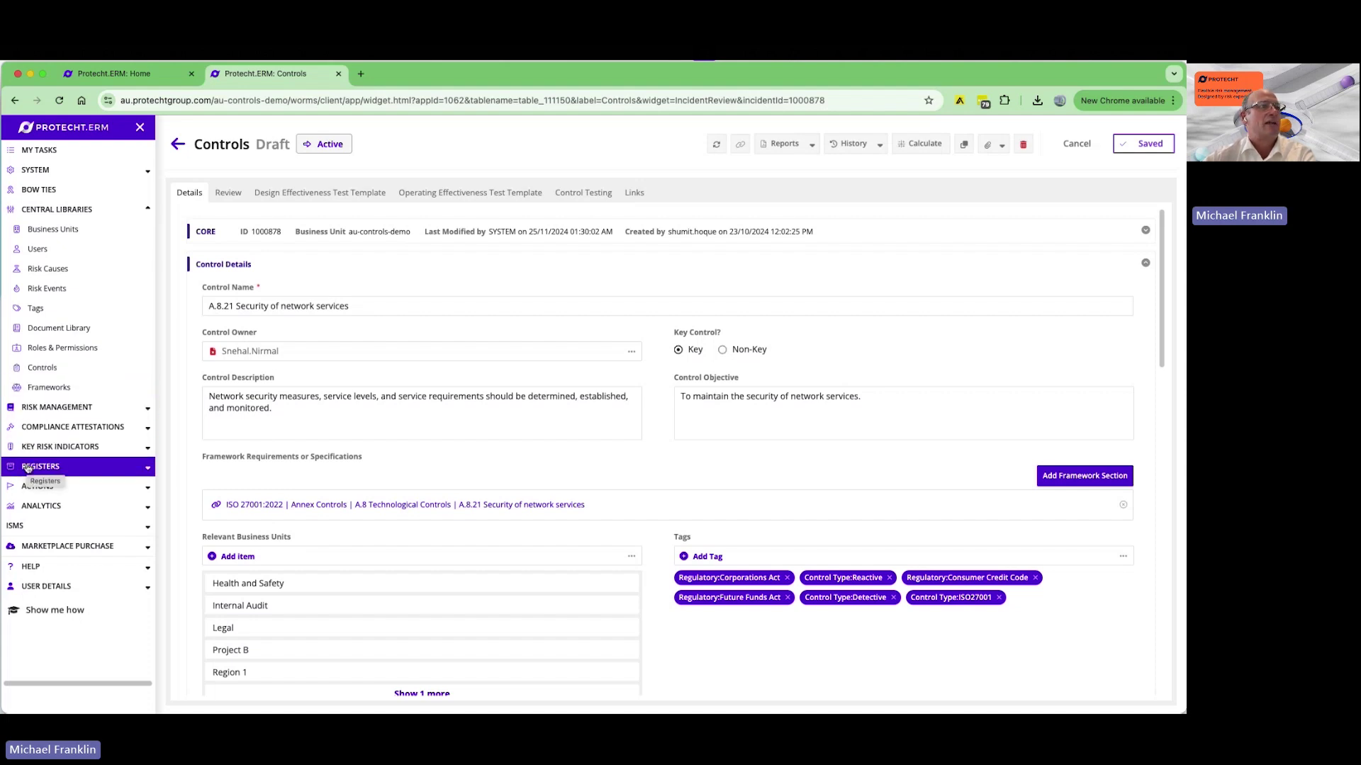
Open the ISMS Assets and Applications register under ISMS Review and examine the Firewalls (Corporate External) asset with its linked risk assessment.
{"action": "left_click", "coordinate": [24, 526]}
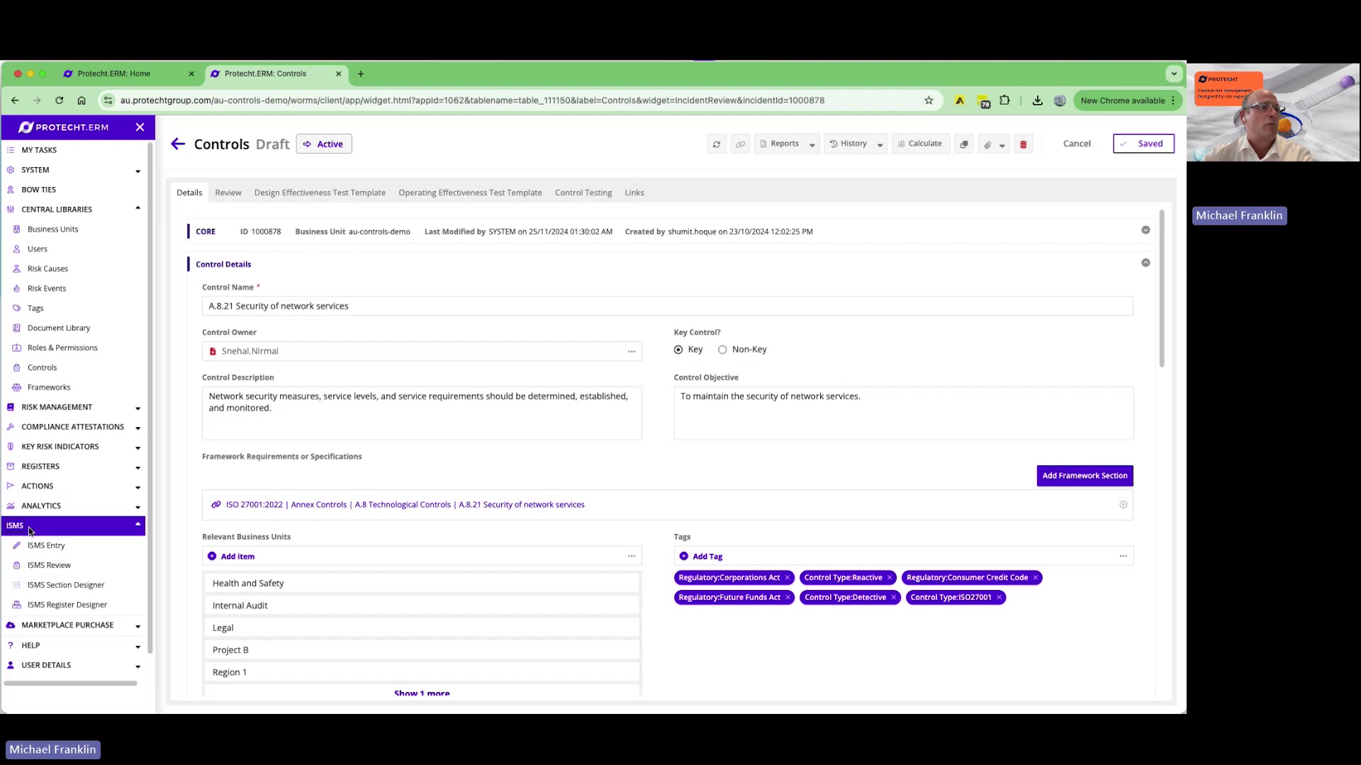
{"action": "left_click", "coordinate": [42, 565]}
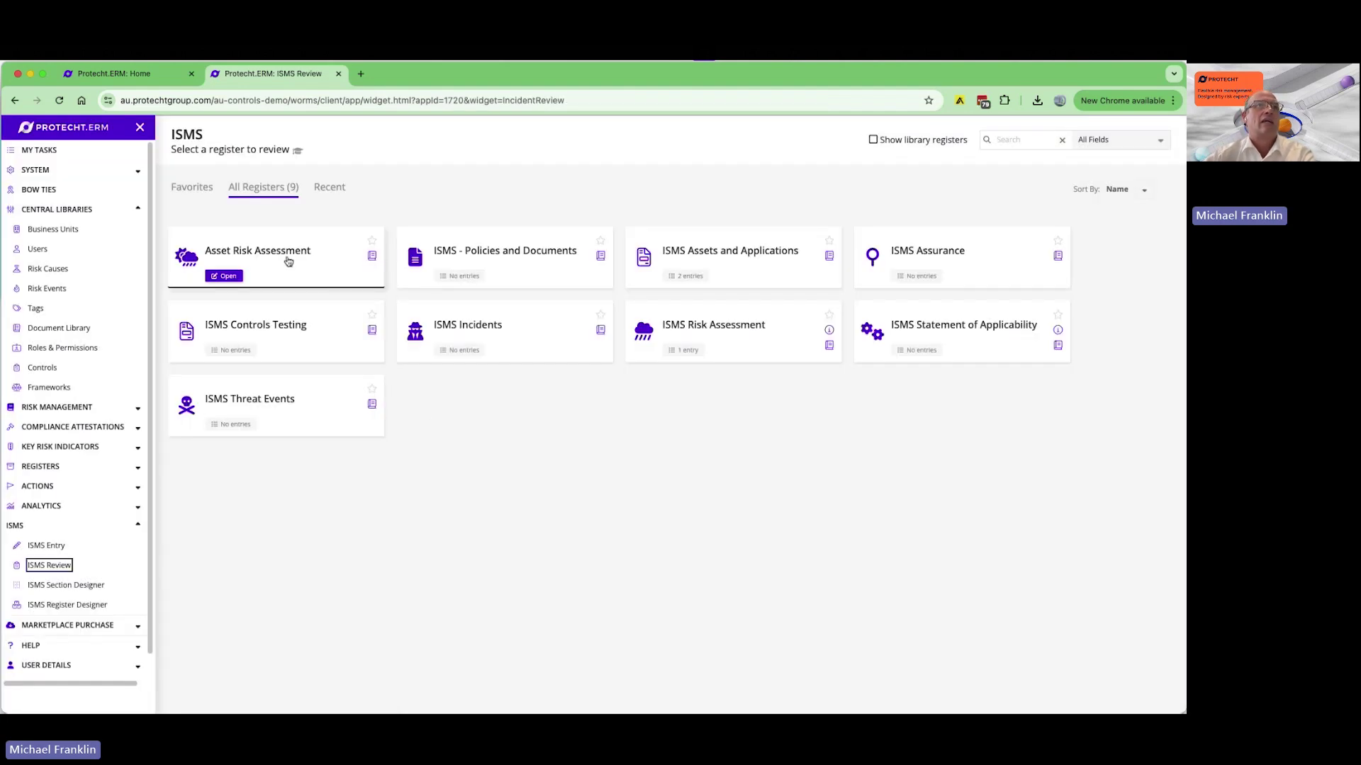
{"action": "left_click", "coordinate": [721, 255]}
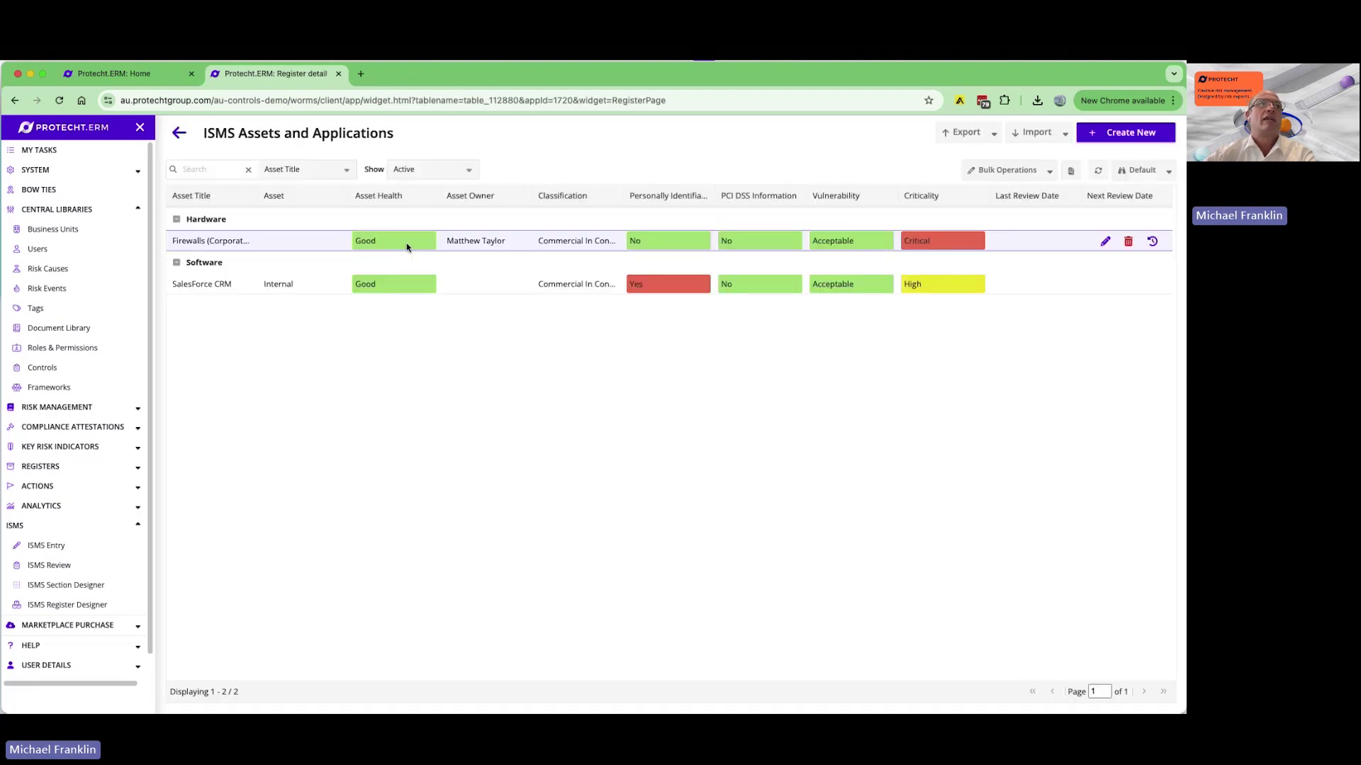
{"action": "left_click", "coordinate": [240, 244]}
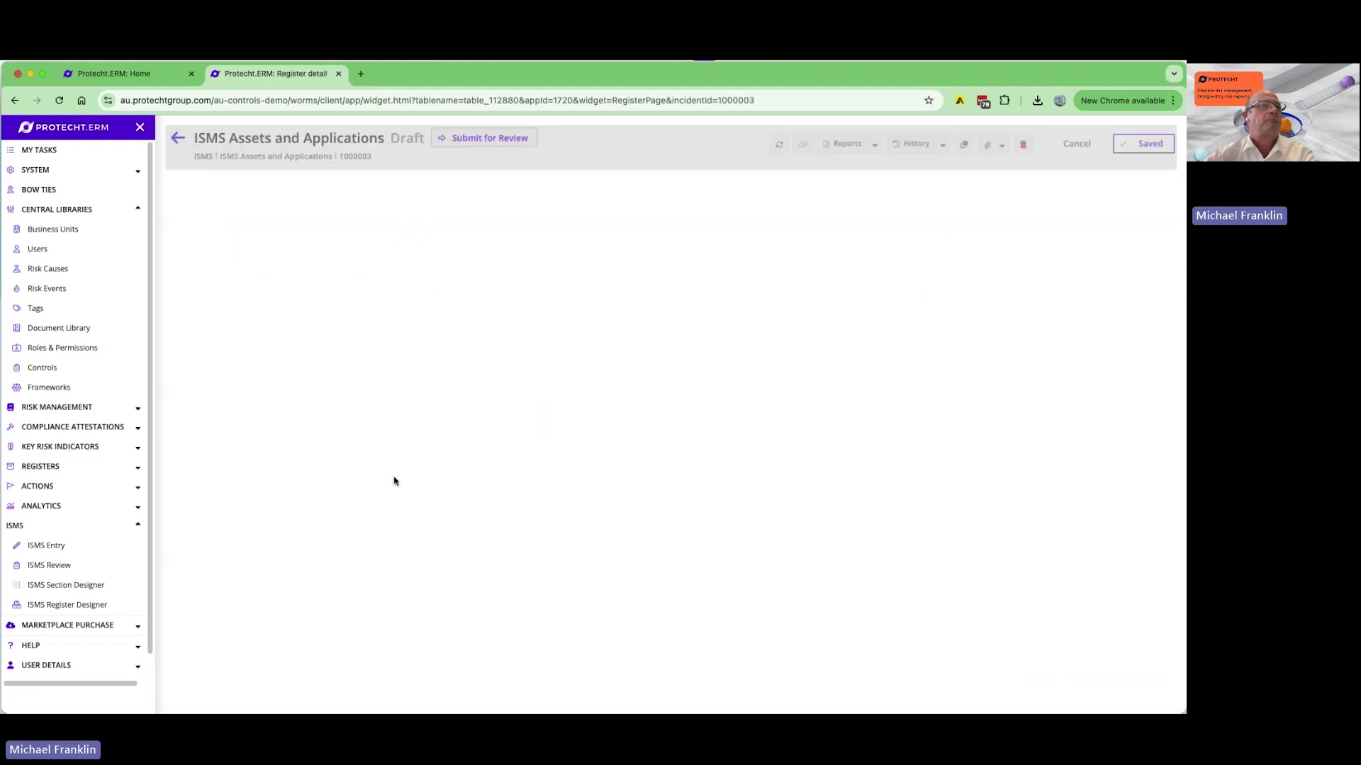
{"action": "scroll", "coordinate": [397, 485], "scroll_direction": "down", "scroll_amount": 5}
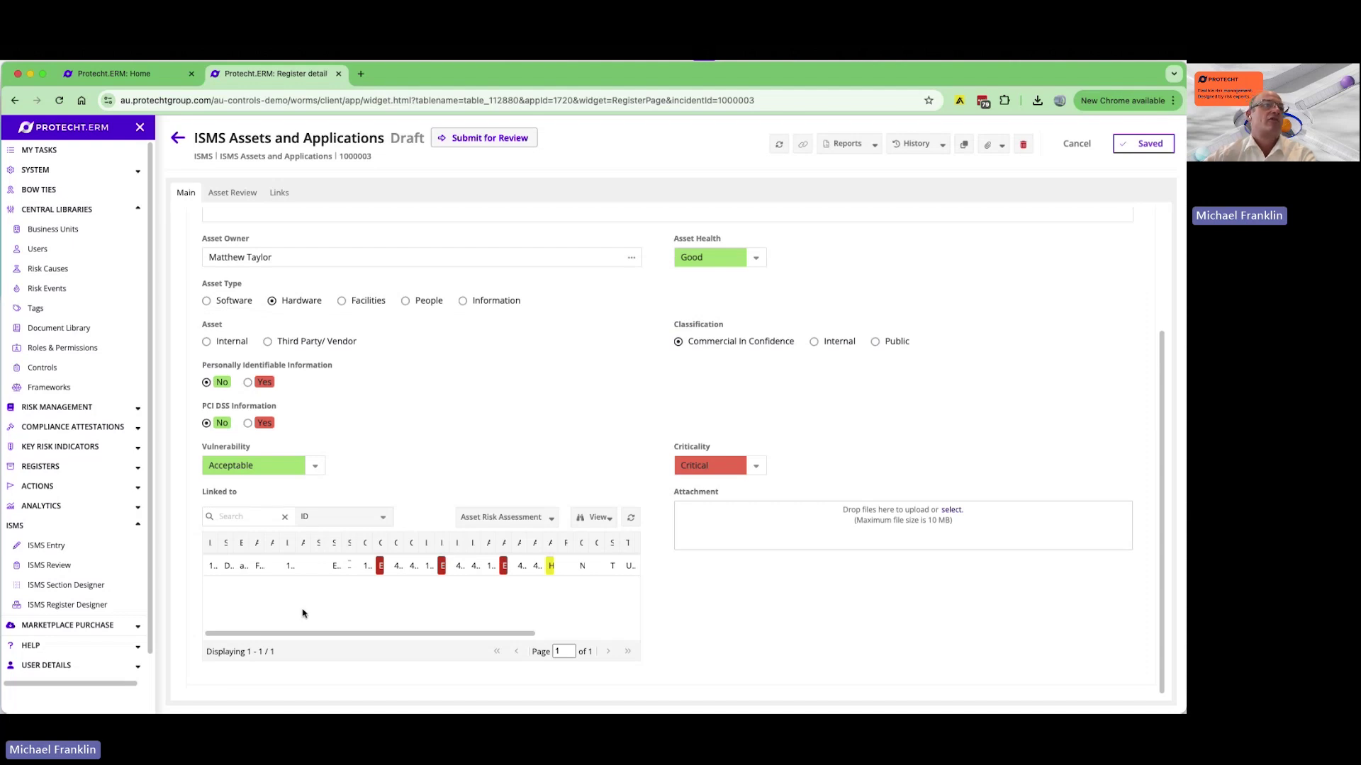
{"action": "scroll", "coordinate": [447, 419], "scroll_direction": "up", "scroll_amount": 5}
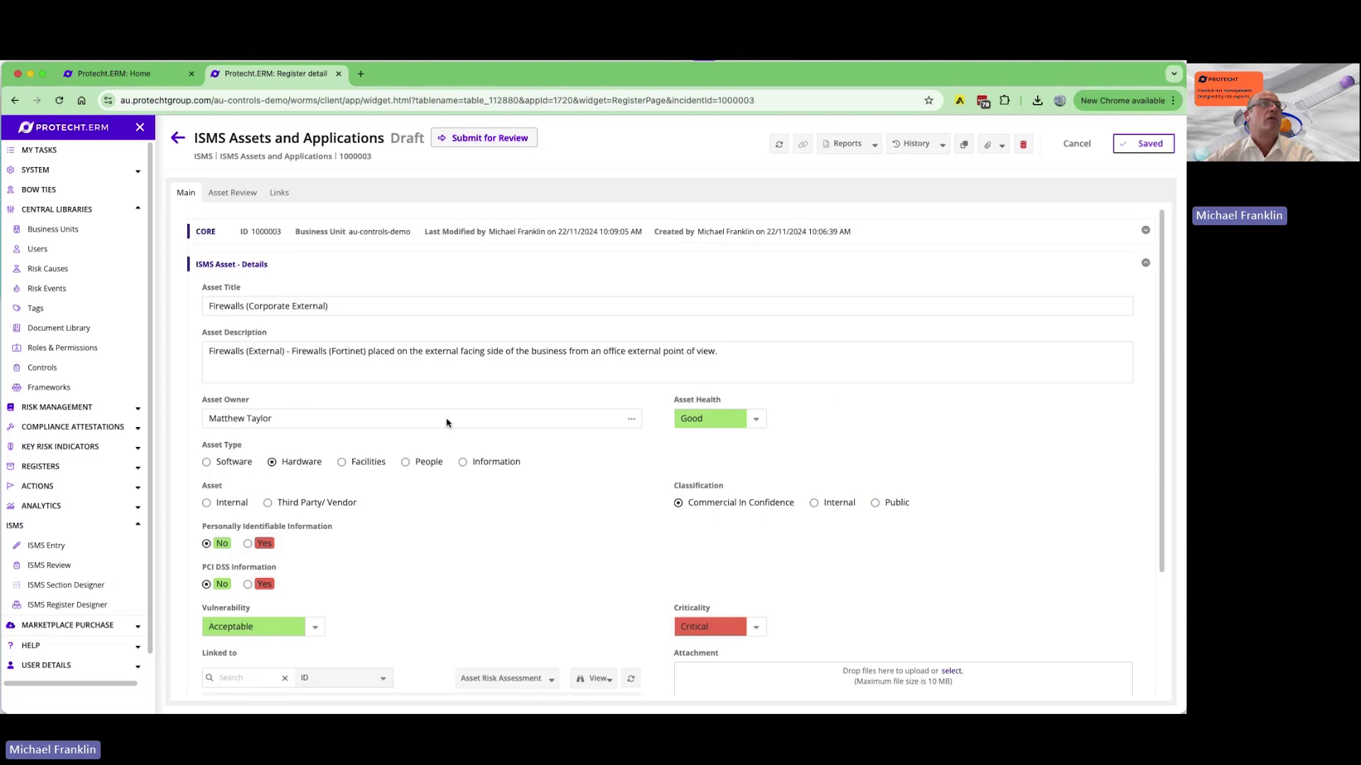
Start adding a linked central control to the Firewalls (Corporate External) asset and search the control names for Network.
{"action": "left_click", "coordinate": [282, 195]}
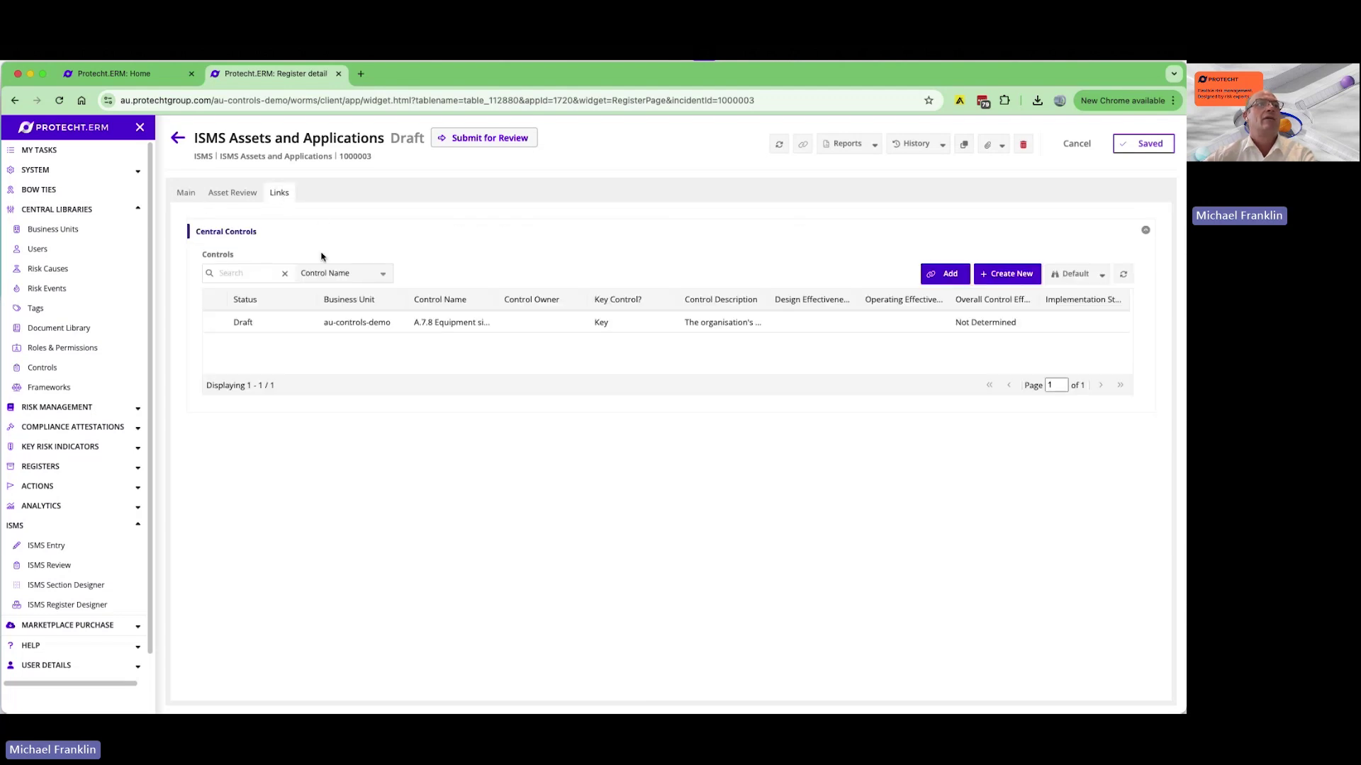
{"action": "left_click", "coordinate": [946, 275]}
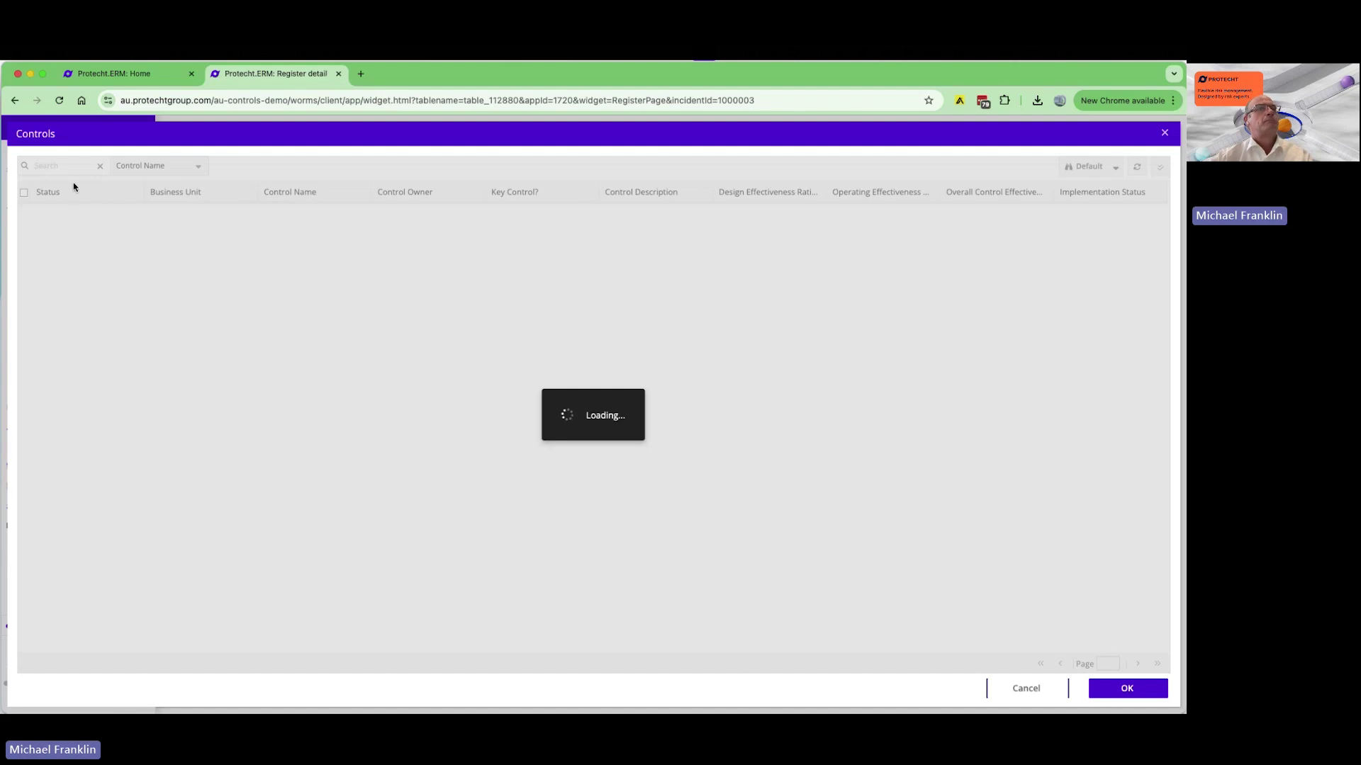
{"action": "type", "text": "A"}
{"action": "type", "text": ".8."}
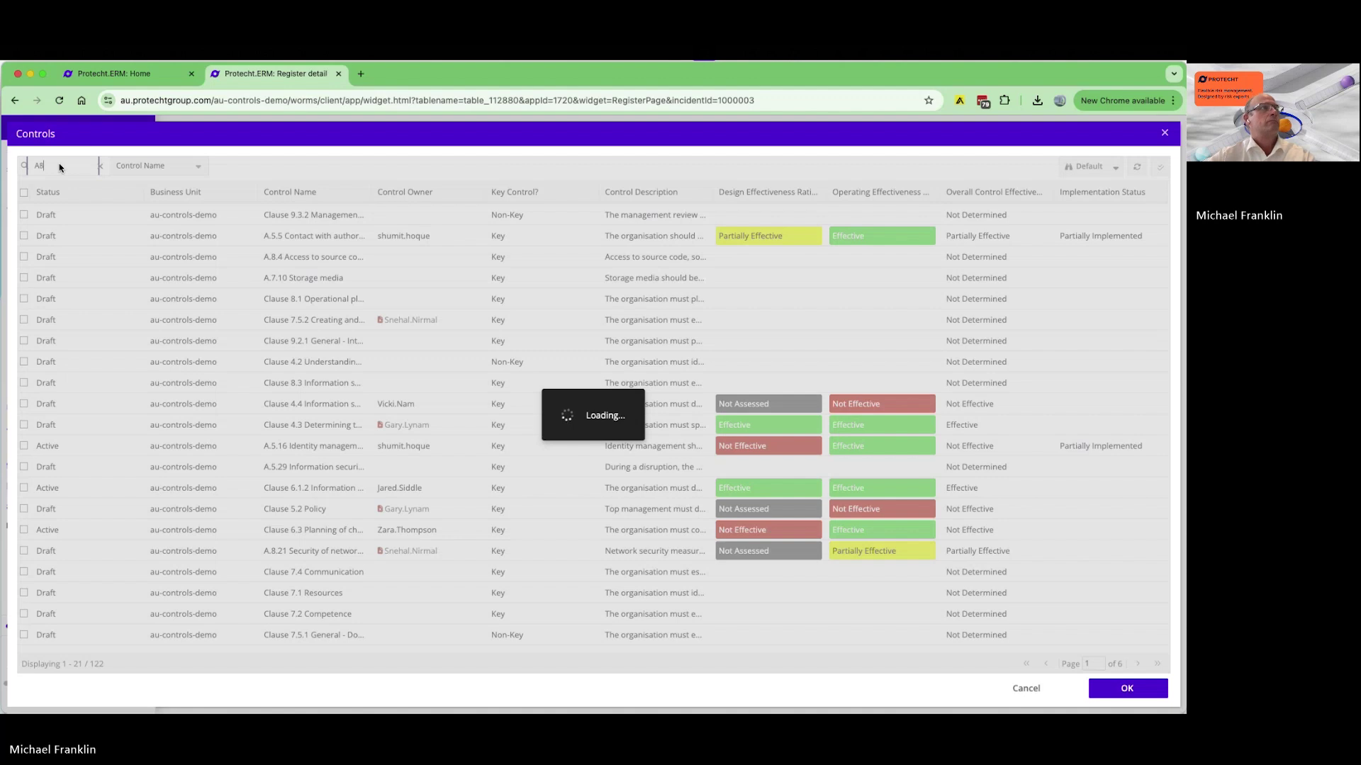
{"action": "type", "text": "2"}
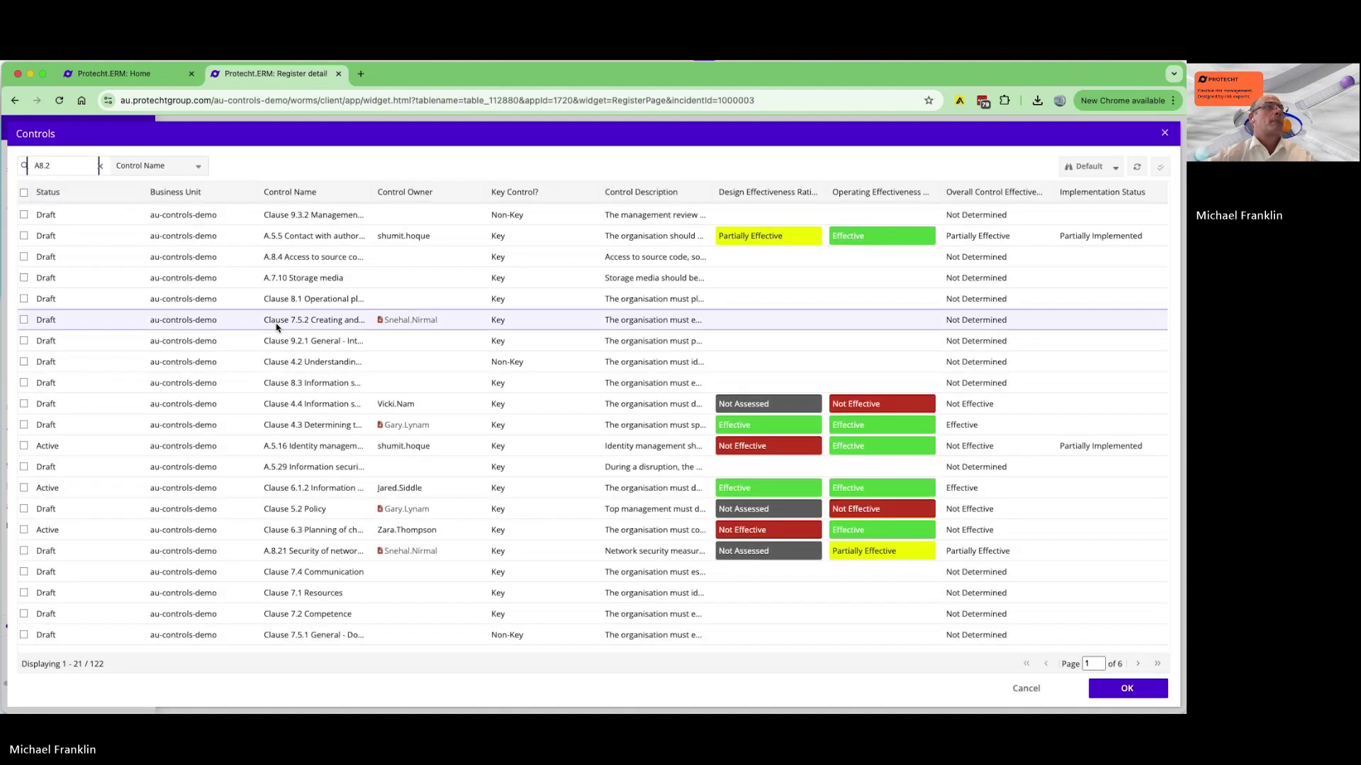
{"action": "left_click_drag", "start_coordinate": [65, 163], "coordinate": [2, 163]}
{"action": "type", "text": "Network"}
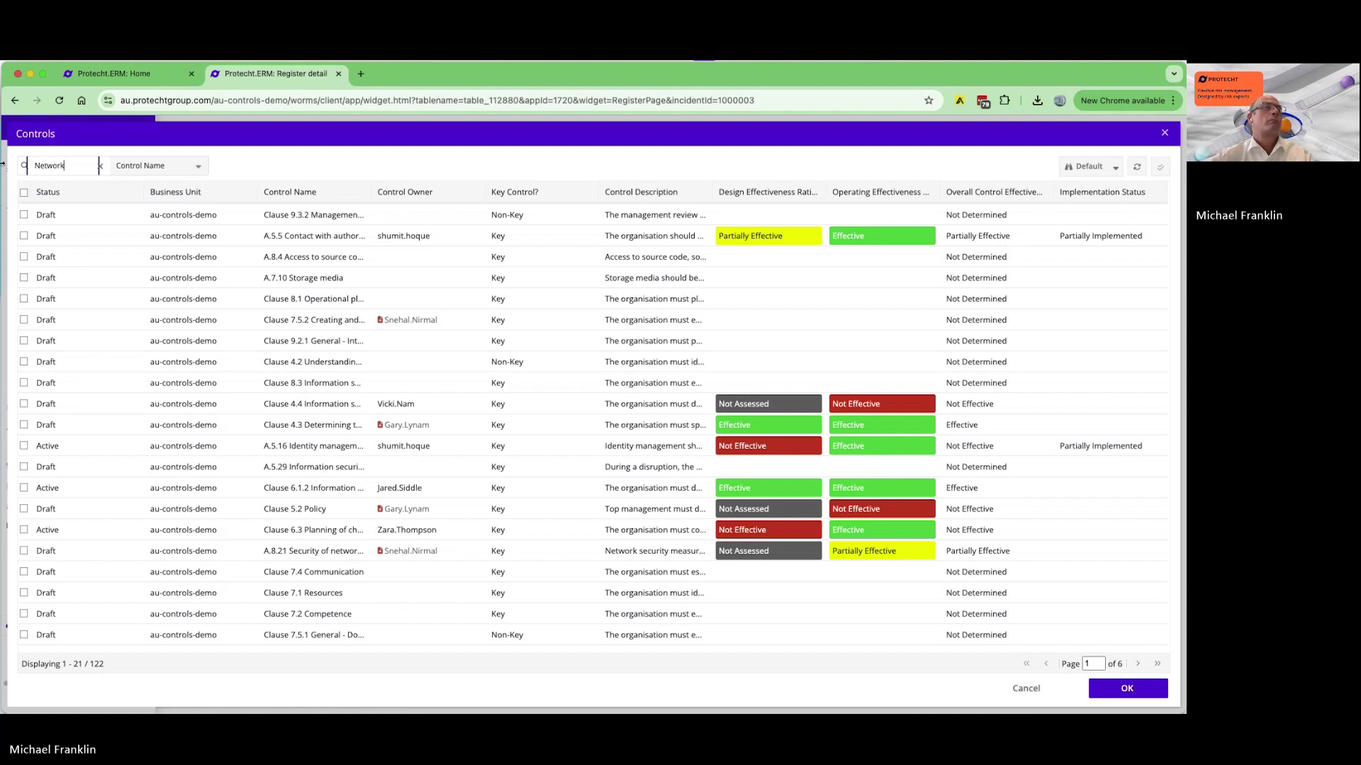
{"action": "key", "text": "Return"}
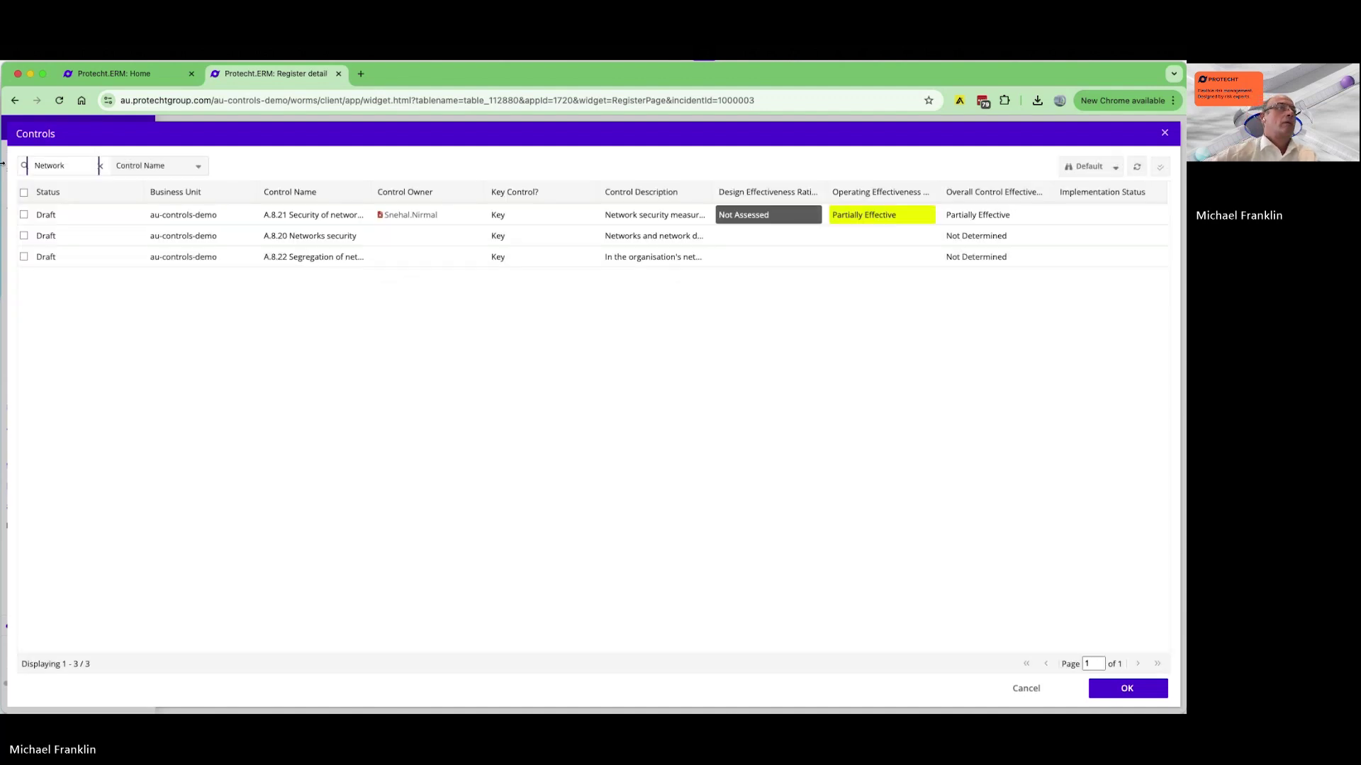
Link the control A.8.21 Security of network services to the asset and save the record.
{"action": "left_click", "coordinate": [24, 214]}
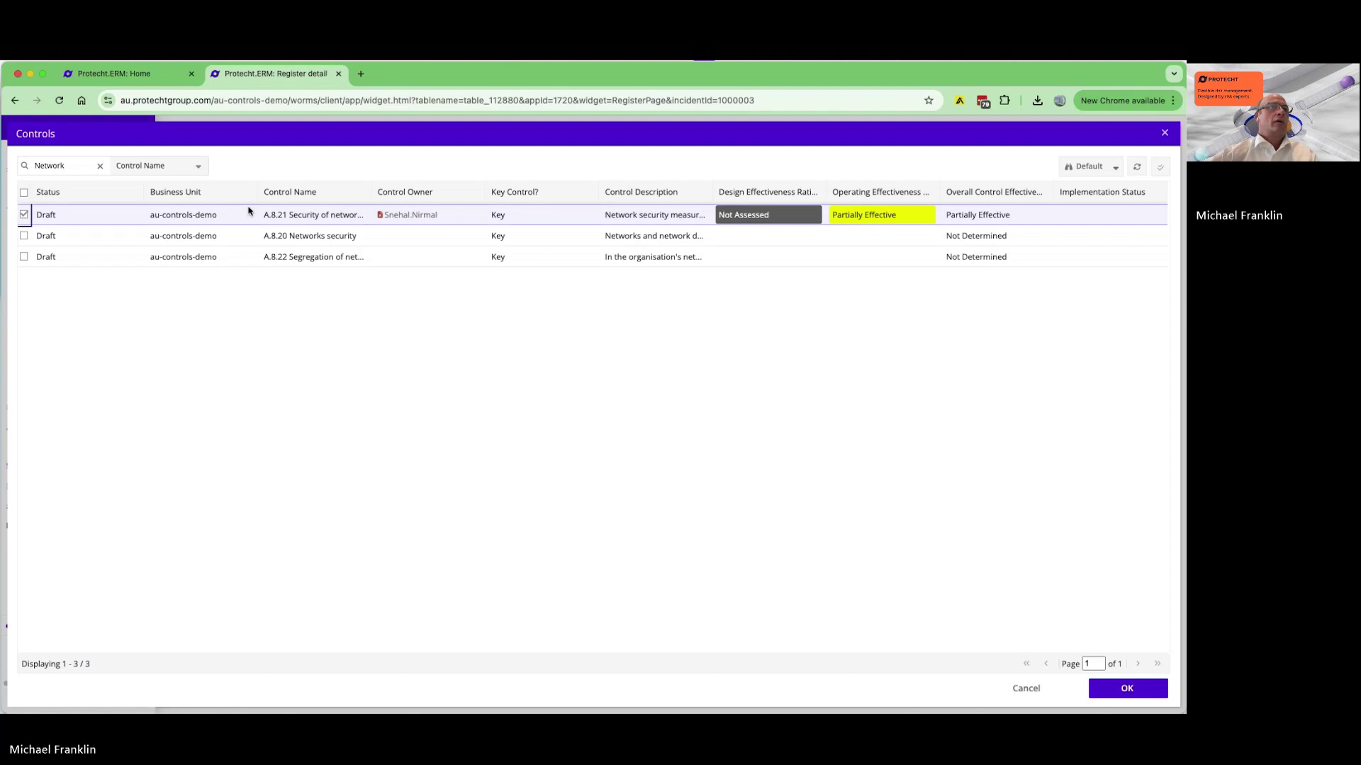
{"action": "left_click_drag", "start_coordinate": [362, 195], "coordinate": [531, 217]}
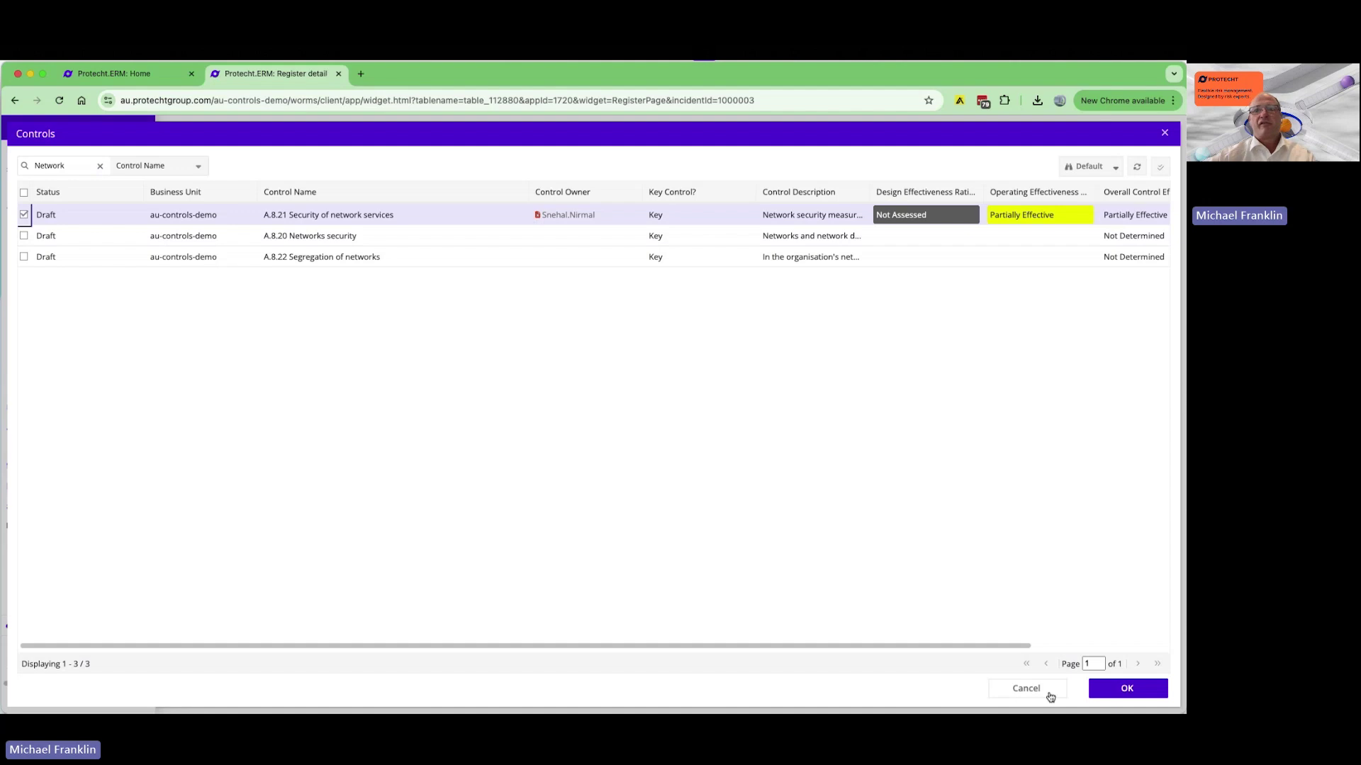
{"action": "left_click", "coordinate": [1121, 691]}
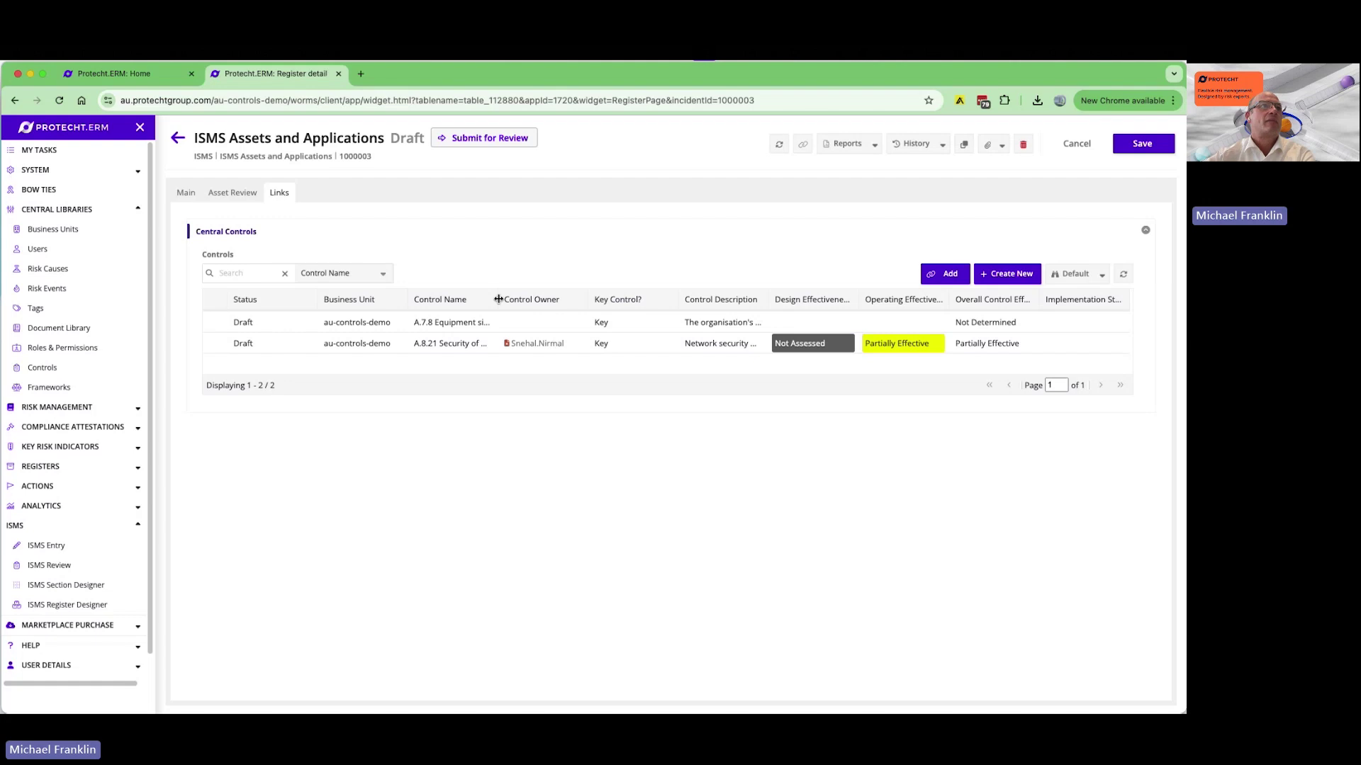
{"action": "left_click", "coordinate": [1148, 146]}
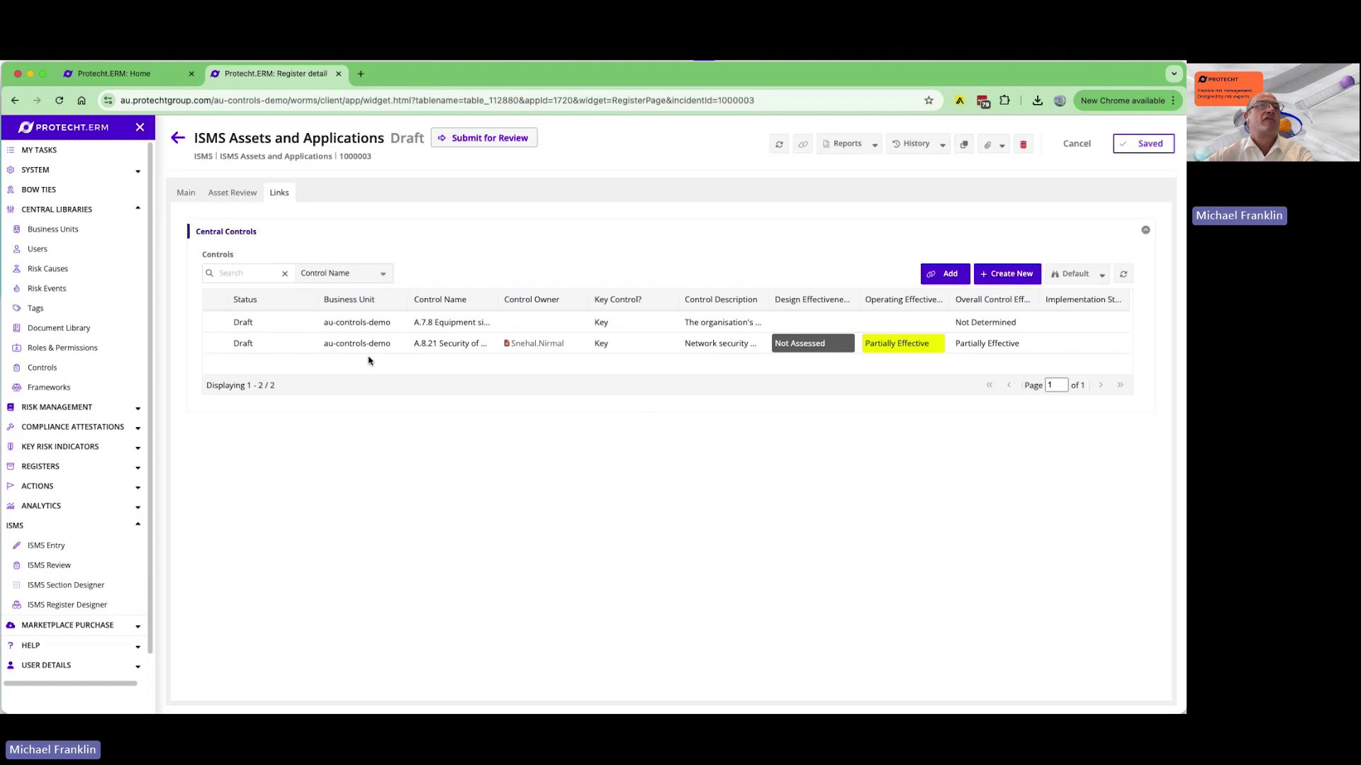
Widen the Control Name column of the linked controls, check the asset's main details, and return to its links.
{"action": "left_click_drag", "start_coordinate": [498, 299], "coordinate": [590, 310]}
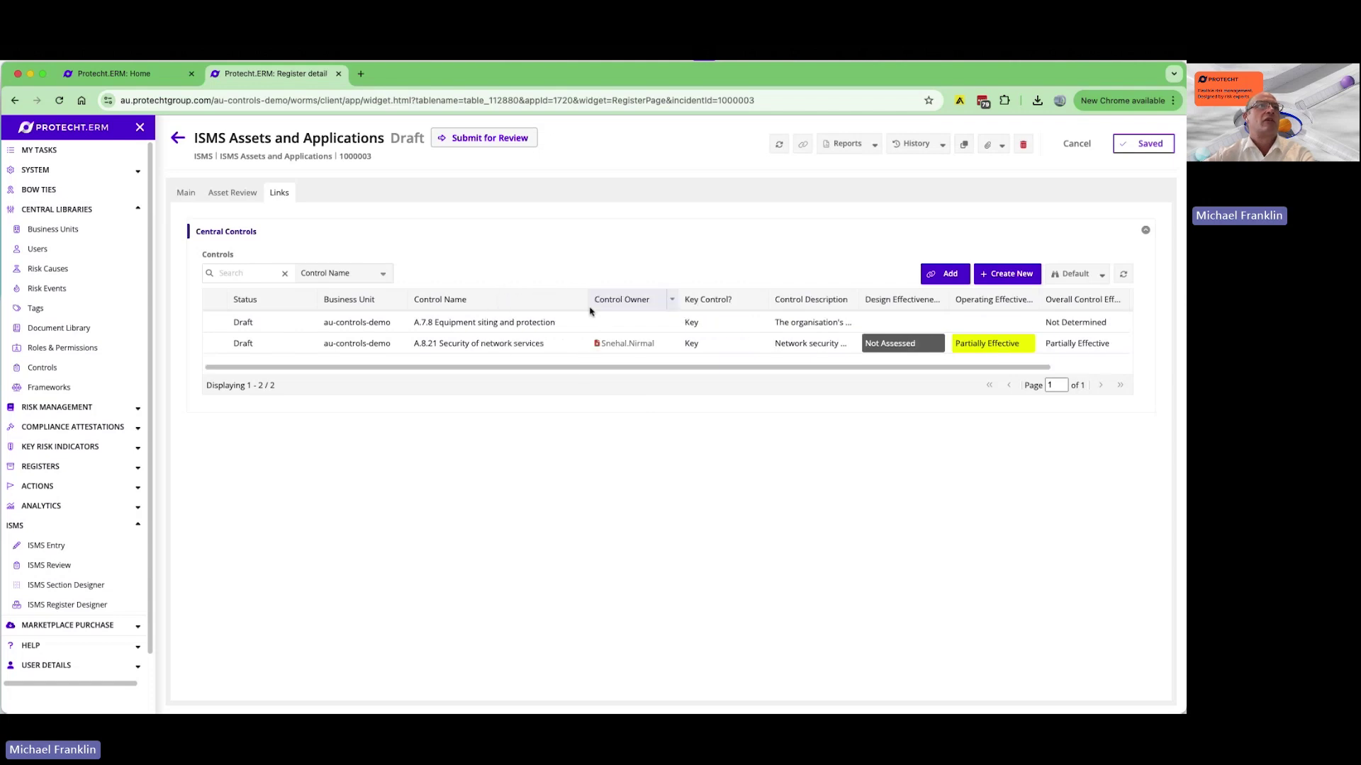
{"action": "left_click", "coordinate": [186, 193]}
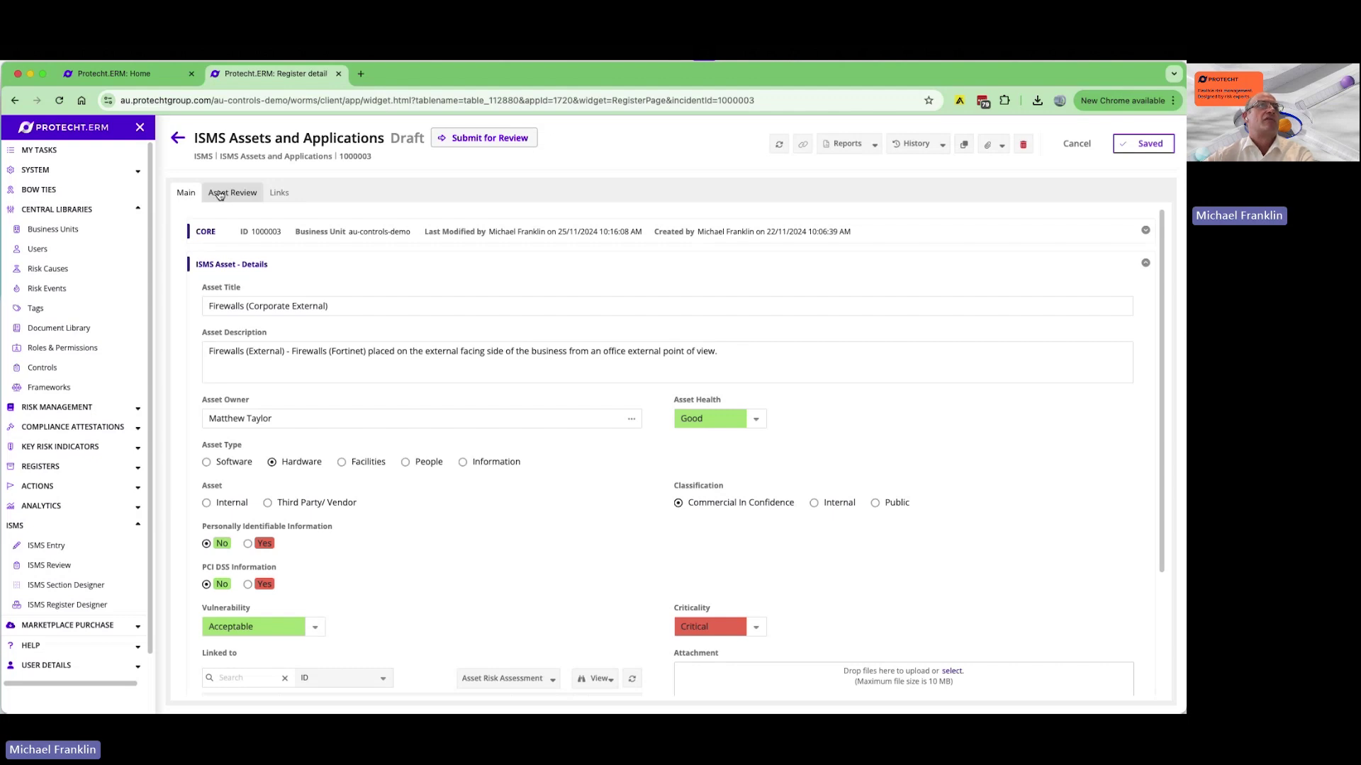
{"action": "left_click", "coordinate": [279, 193]}
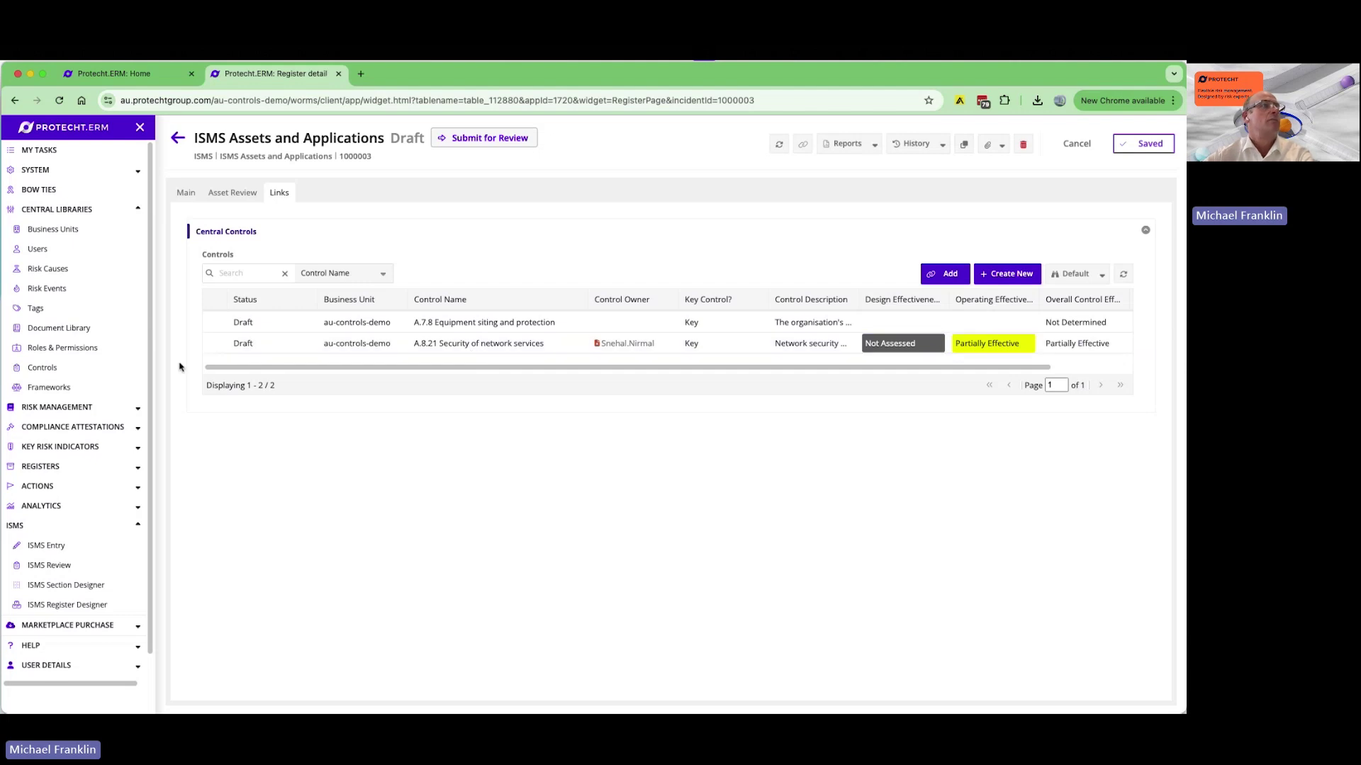
Open the A.8.21 Security of network services control from the central Controls library.
{"action": "left_click", "coordinate": [49, 369]}
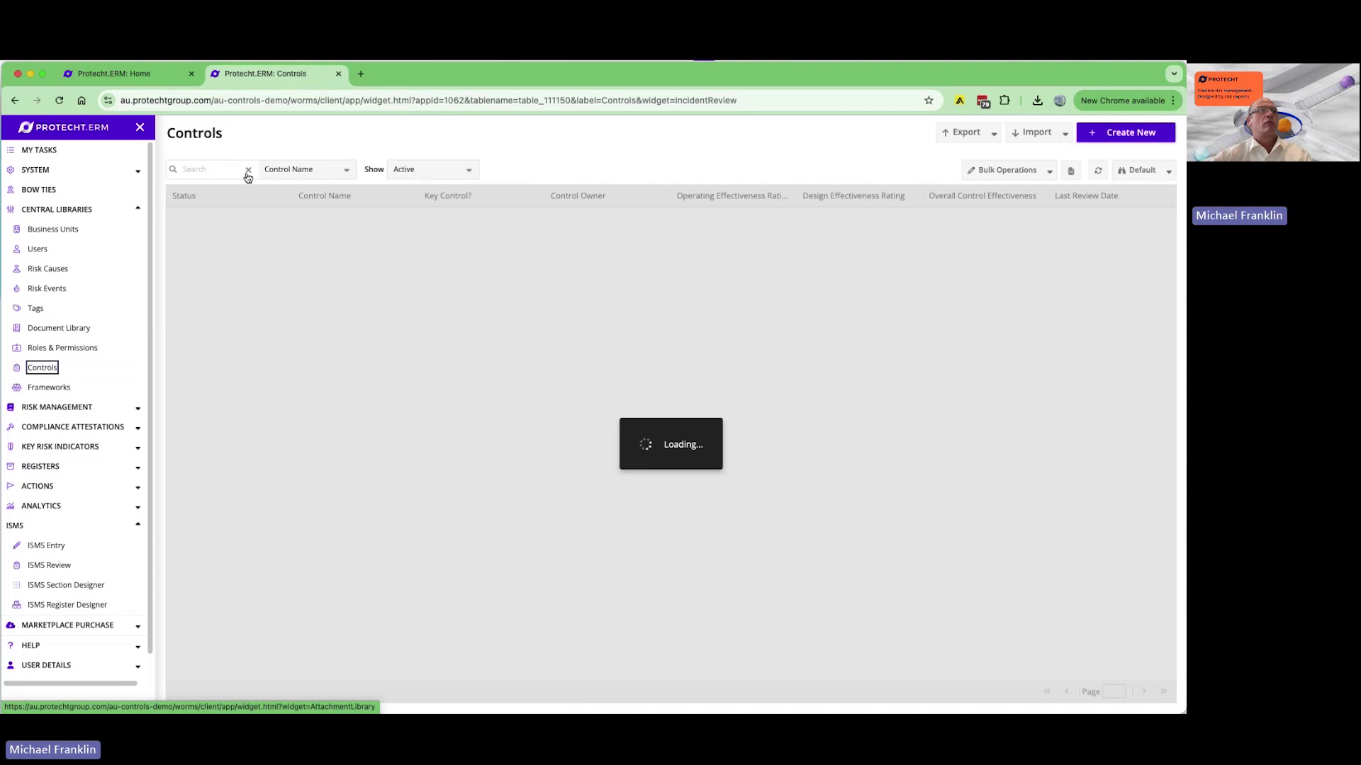
{"action": "left_click", "coordinate": [204, 168]}
{"action": "type", "text": "s"}
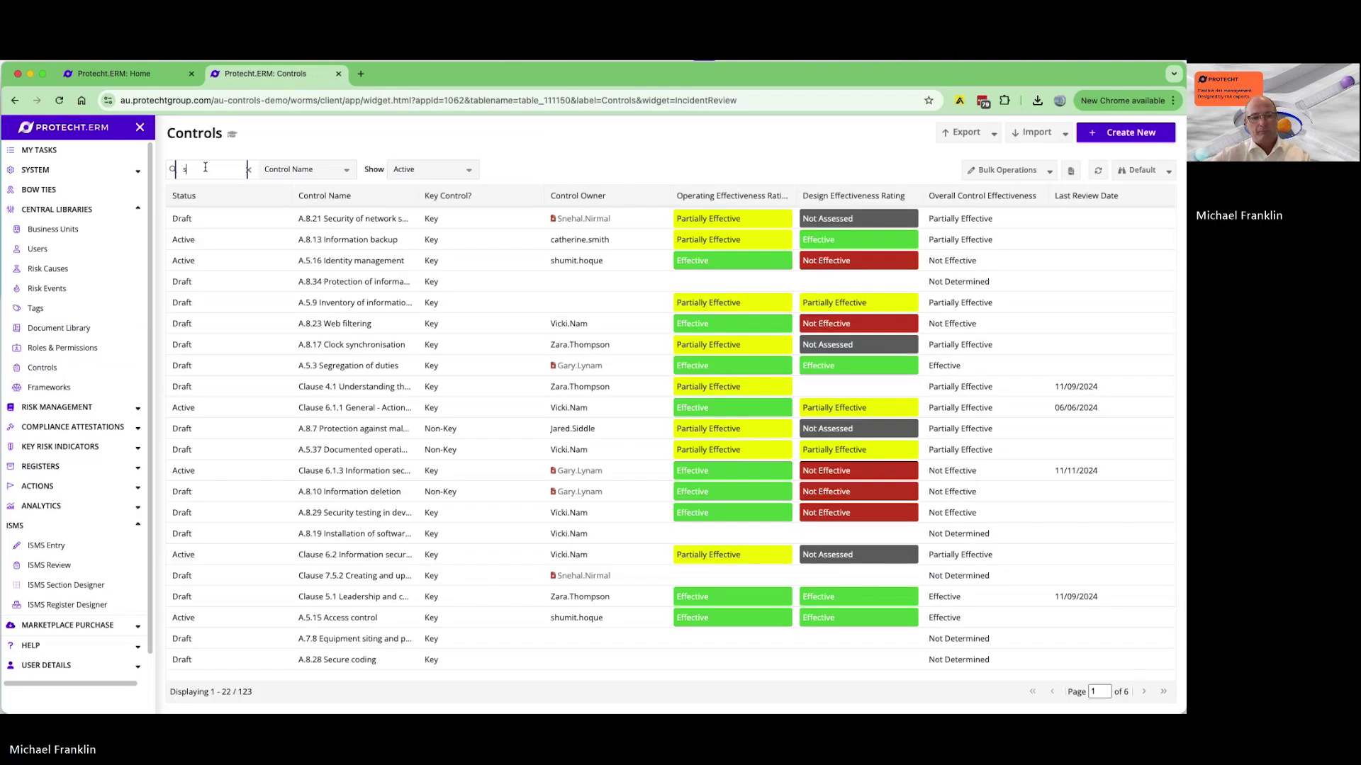
{"action": "type", "text": "ecurity of net"}
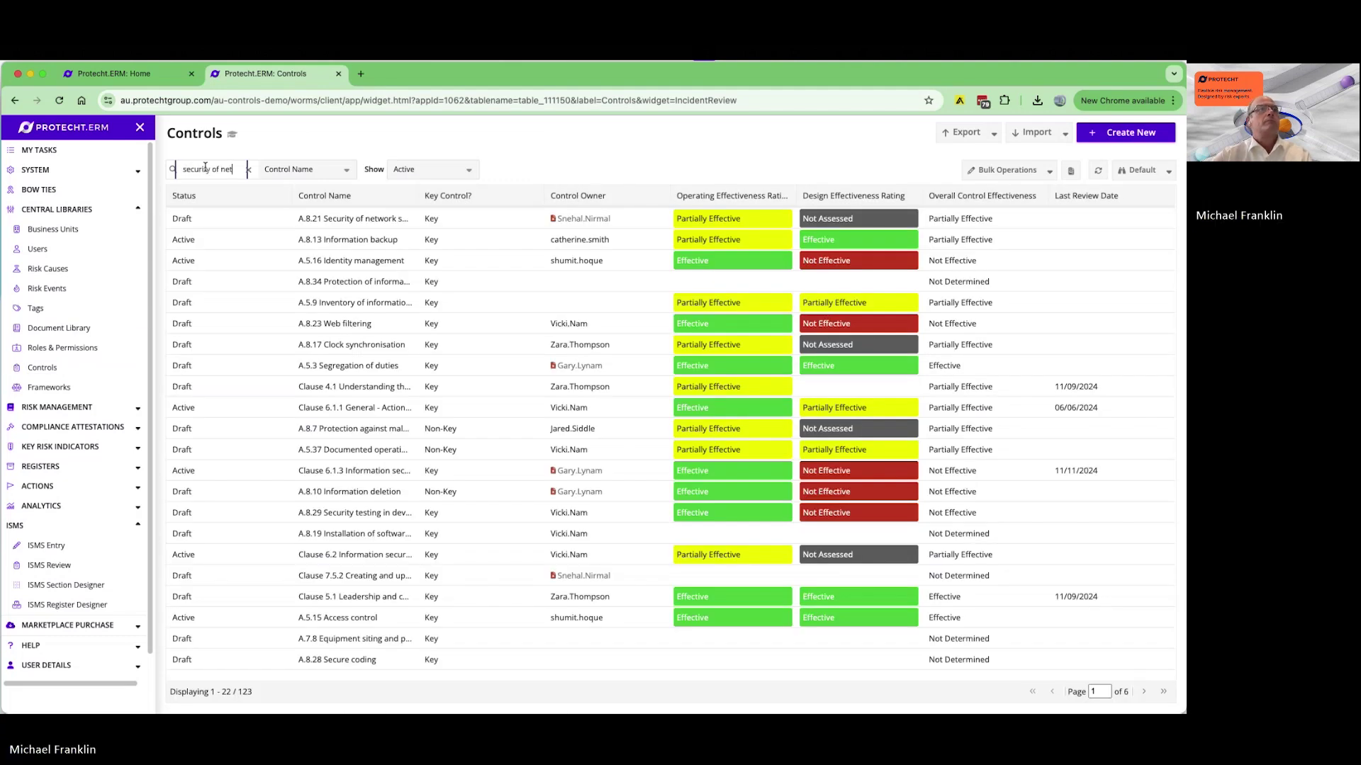
{"action": "left_click", "coordinate": [334, 220]}
{"action": "double_click", "coordinate": [333, 221]}
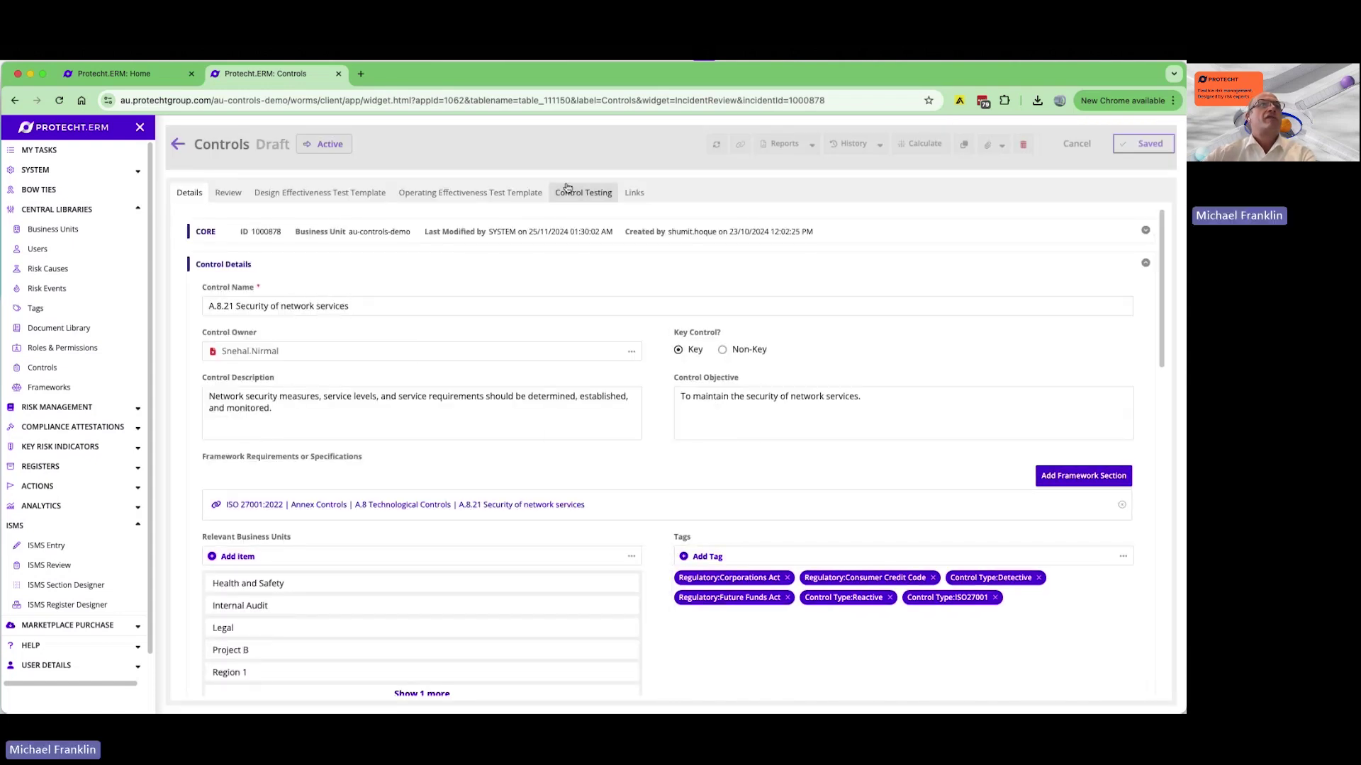
Show the control's links to ISMS Assets and Applications and widen the Asset Title column.
{"action": "left_click", "coordinate": [630, 193]}
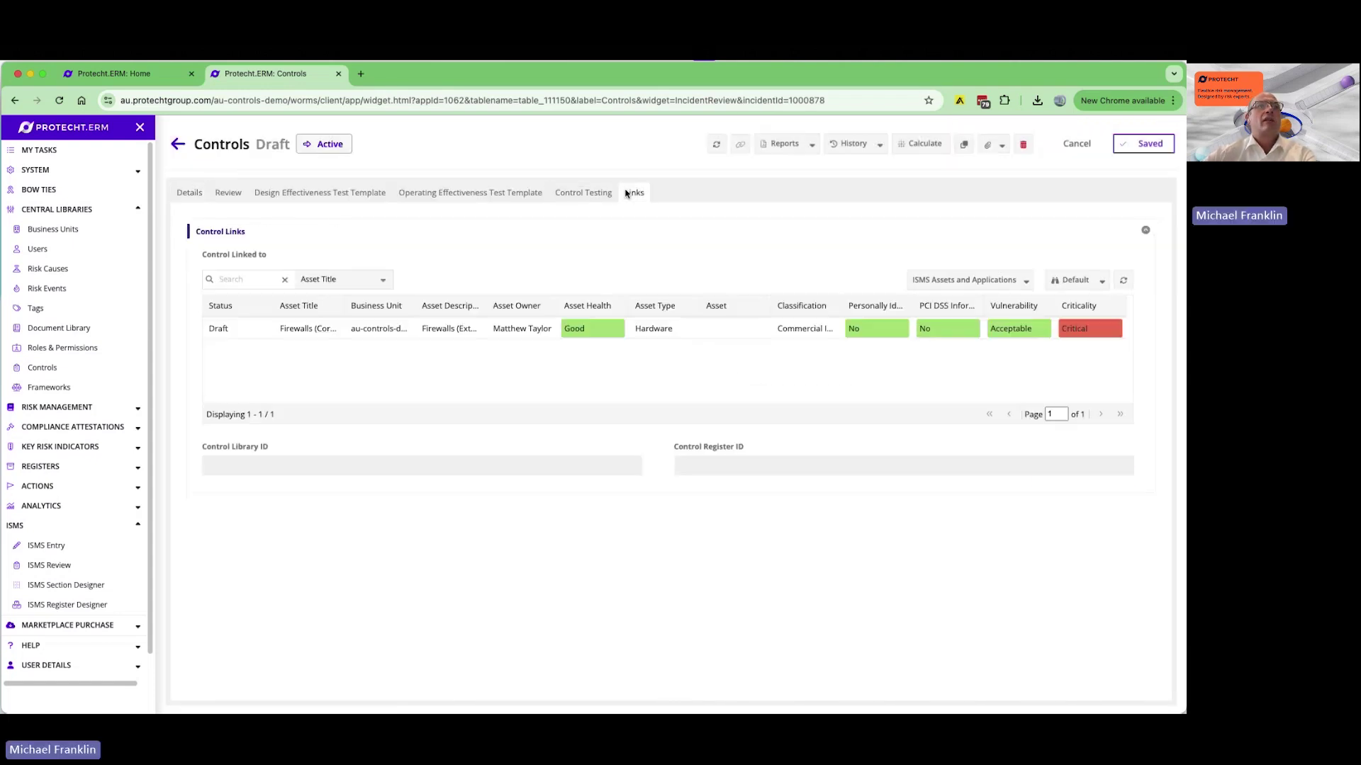
{"action": "left_click", "coordinate": [1027, 282]}
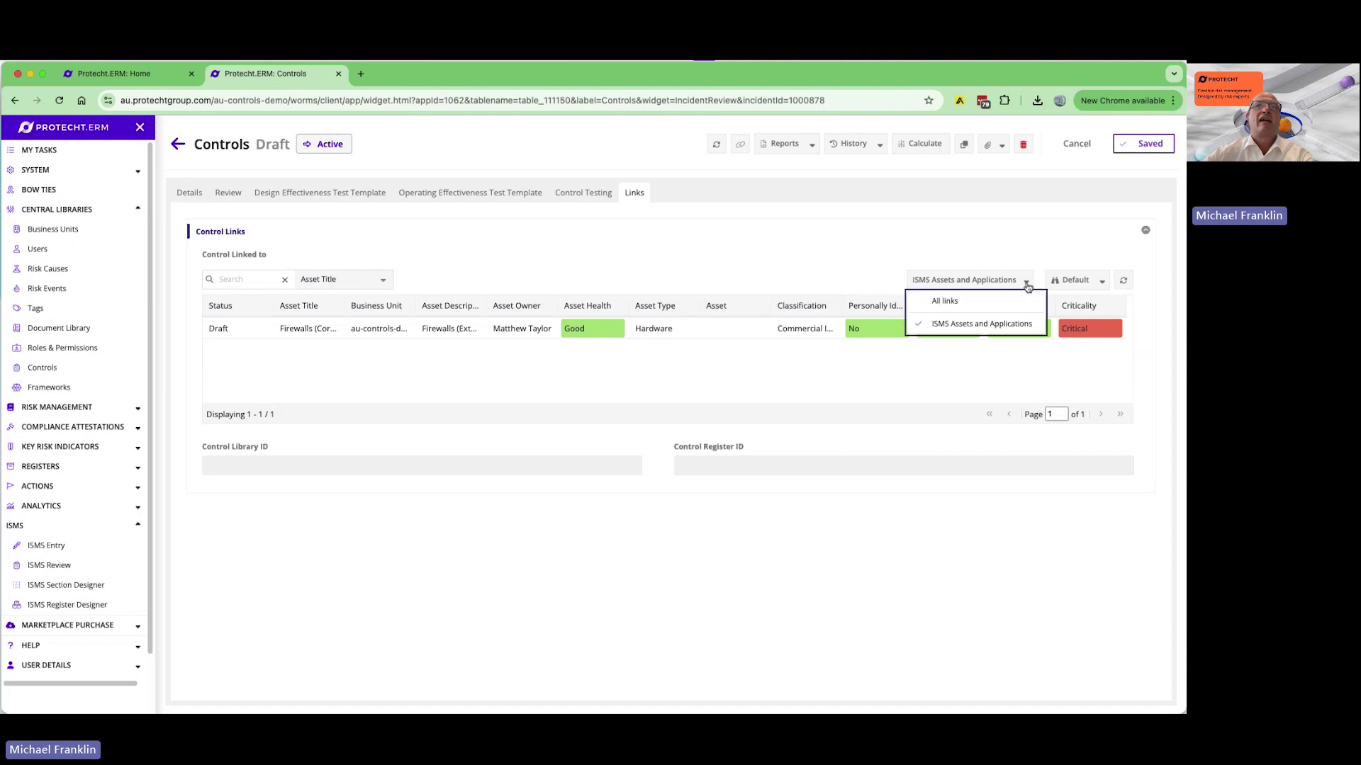
{"action": "left_click", "coordinate": [966, 328]}
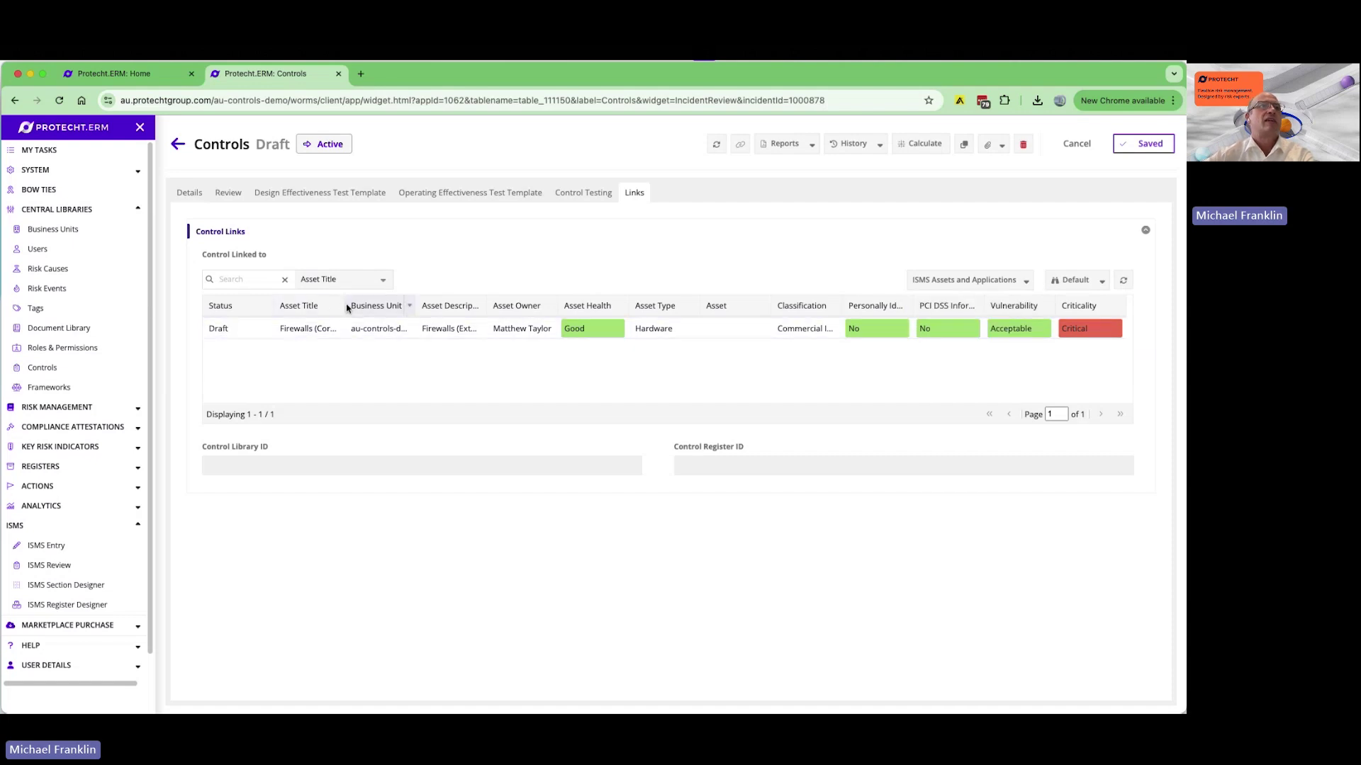
{"action": "left_click_drag", "start_coordinate": [348, 308], "coordinate": [431, 325]}
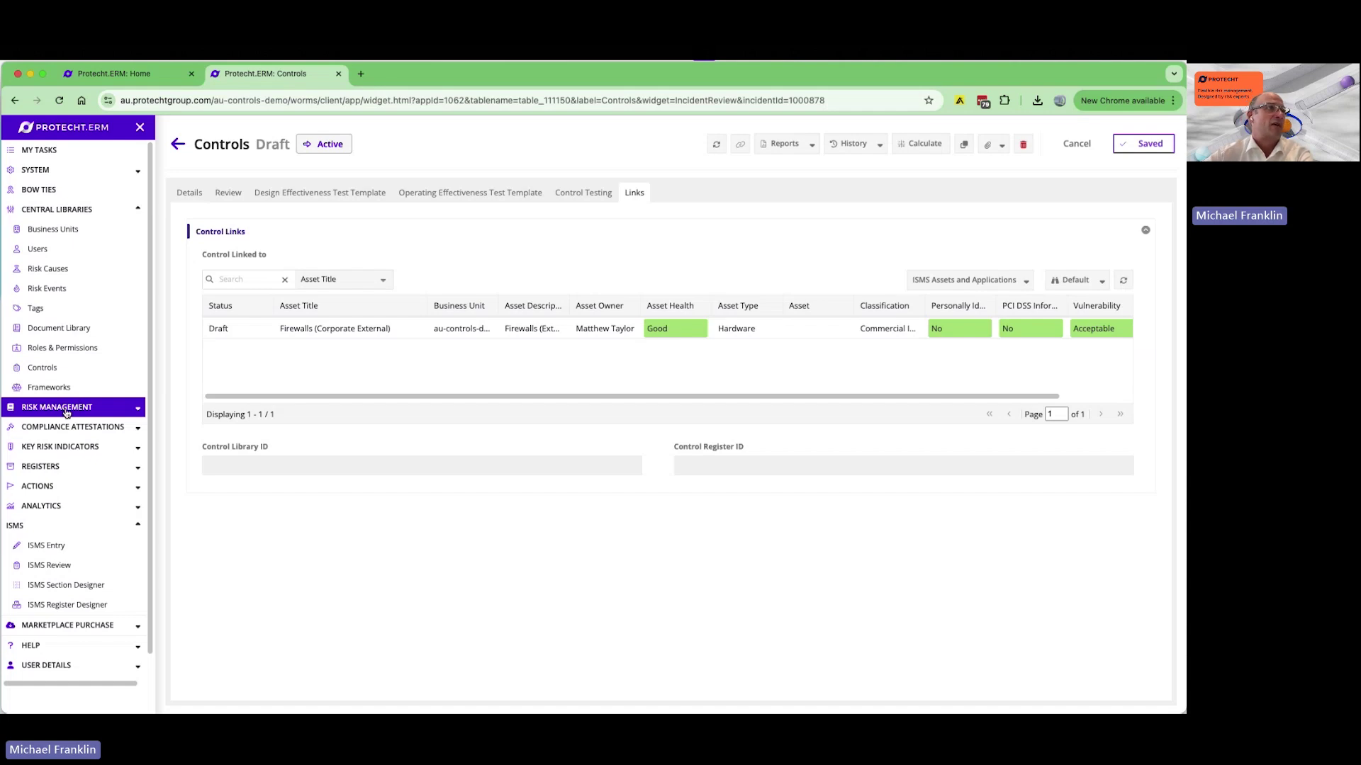
Run the ISMS Asset Profile Report from the Analytics report repository for asset ID 1000003.
{"action": "left_click", "coordinate": [43, 506]}
{"action": "left_click", "coordinate": [42, 526]}
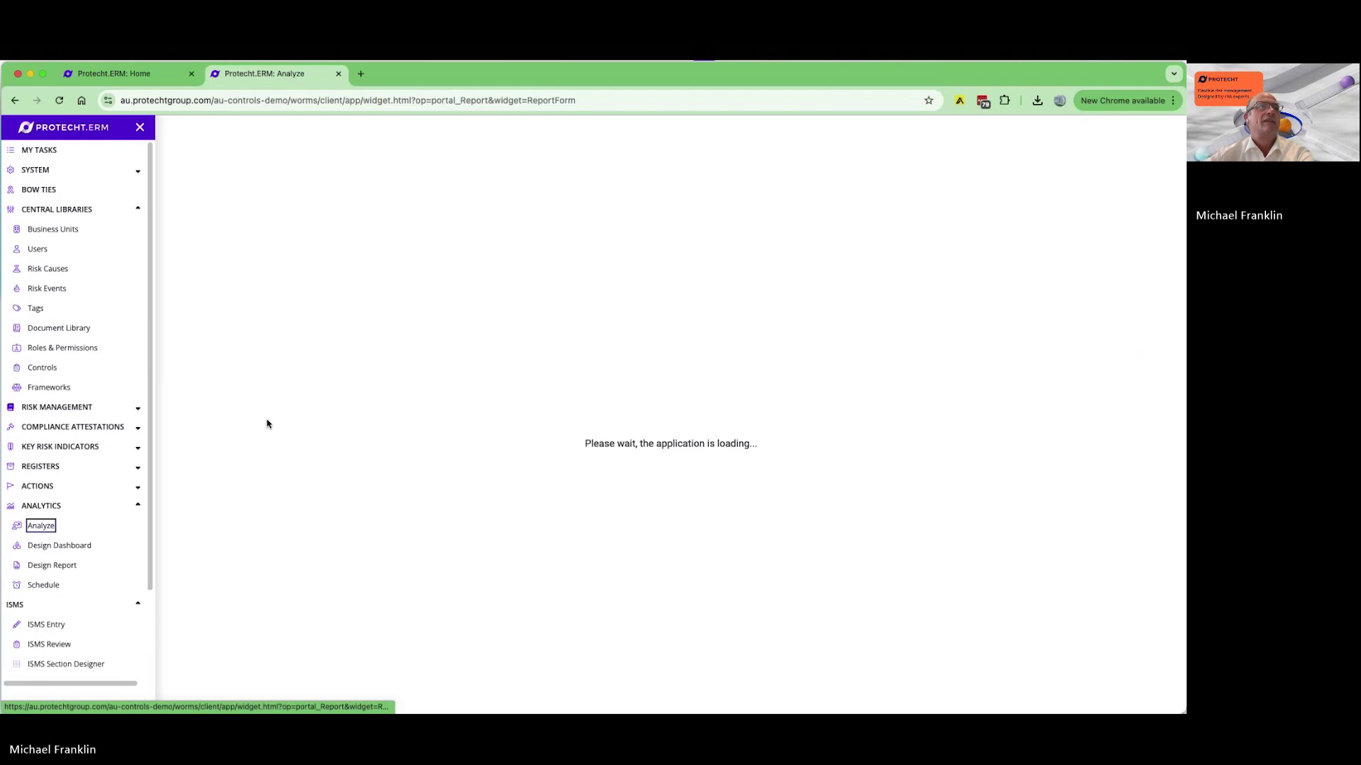
{"action": "left_click", "coordinate": [183, 221]}
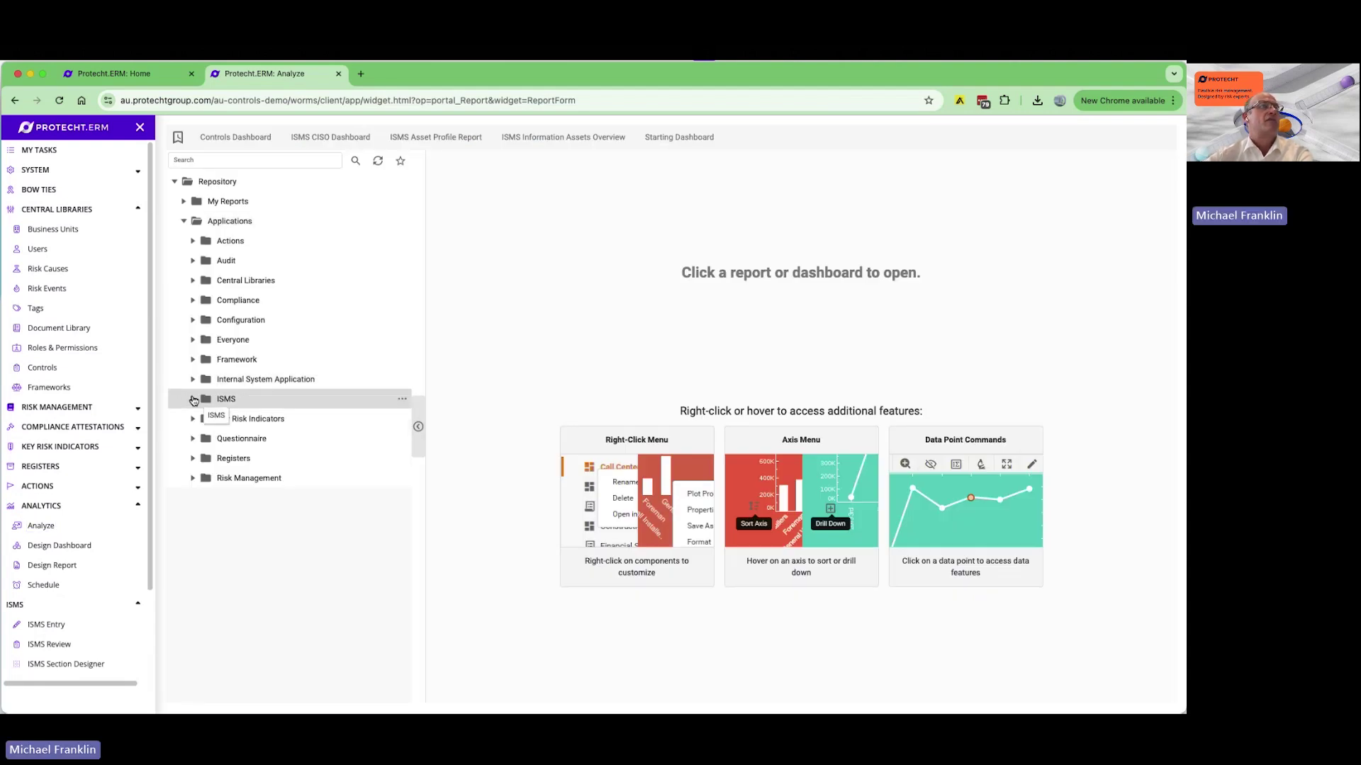
{"action": "left_click", "coordinate": [192, 282]}
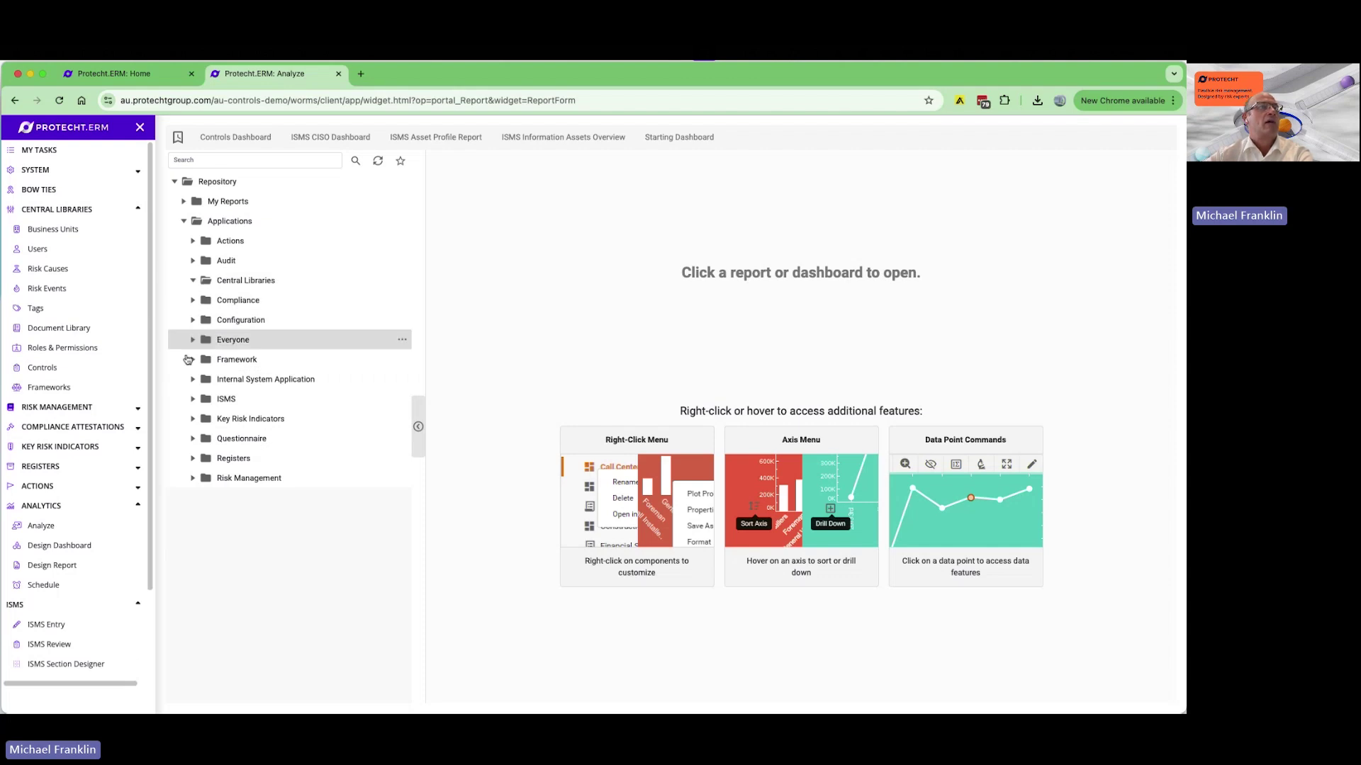
{"action": "left_click", "coordinate": [192, 479]}
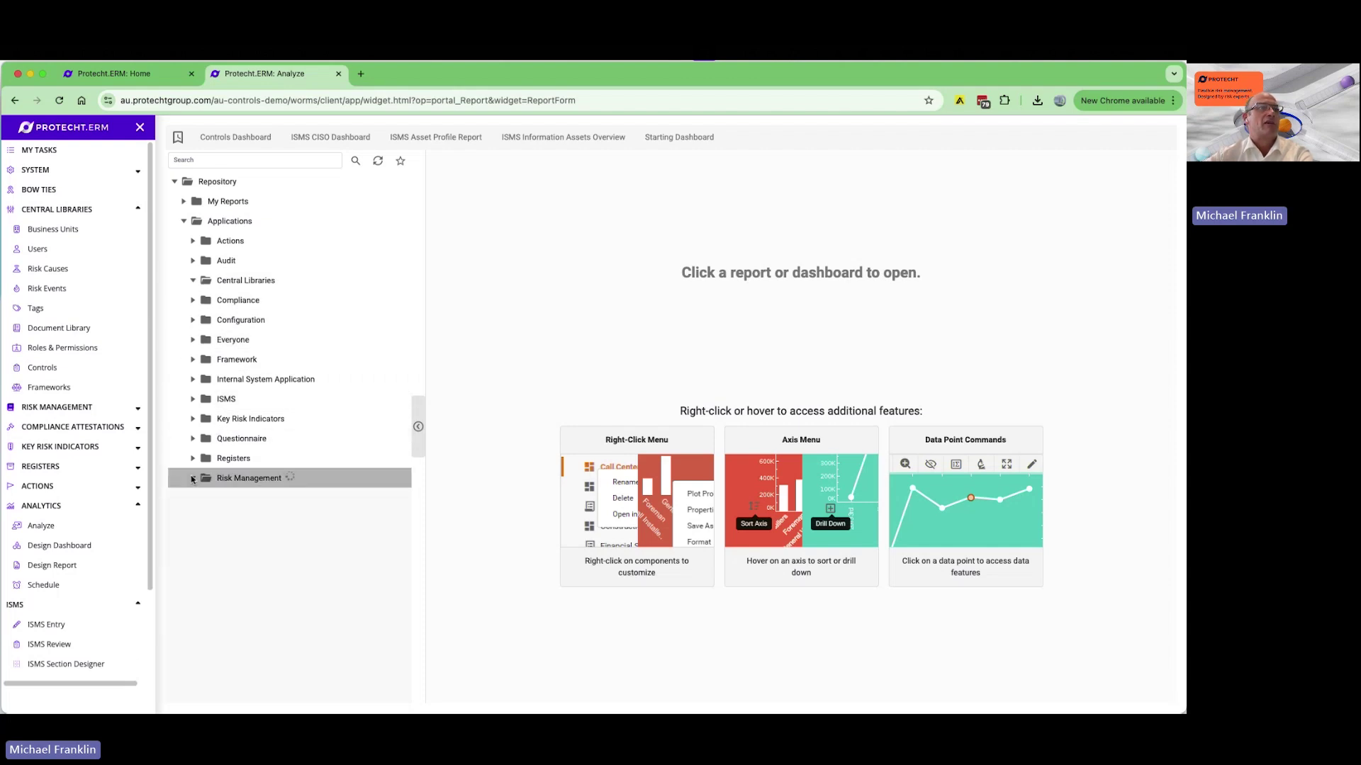
{"action": "left_click", "coordinate": [194, 401]}
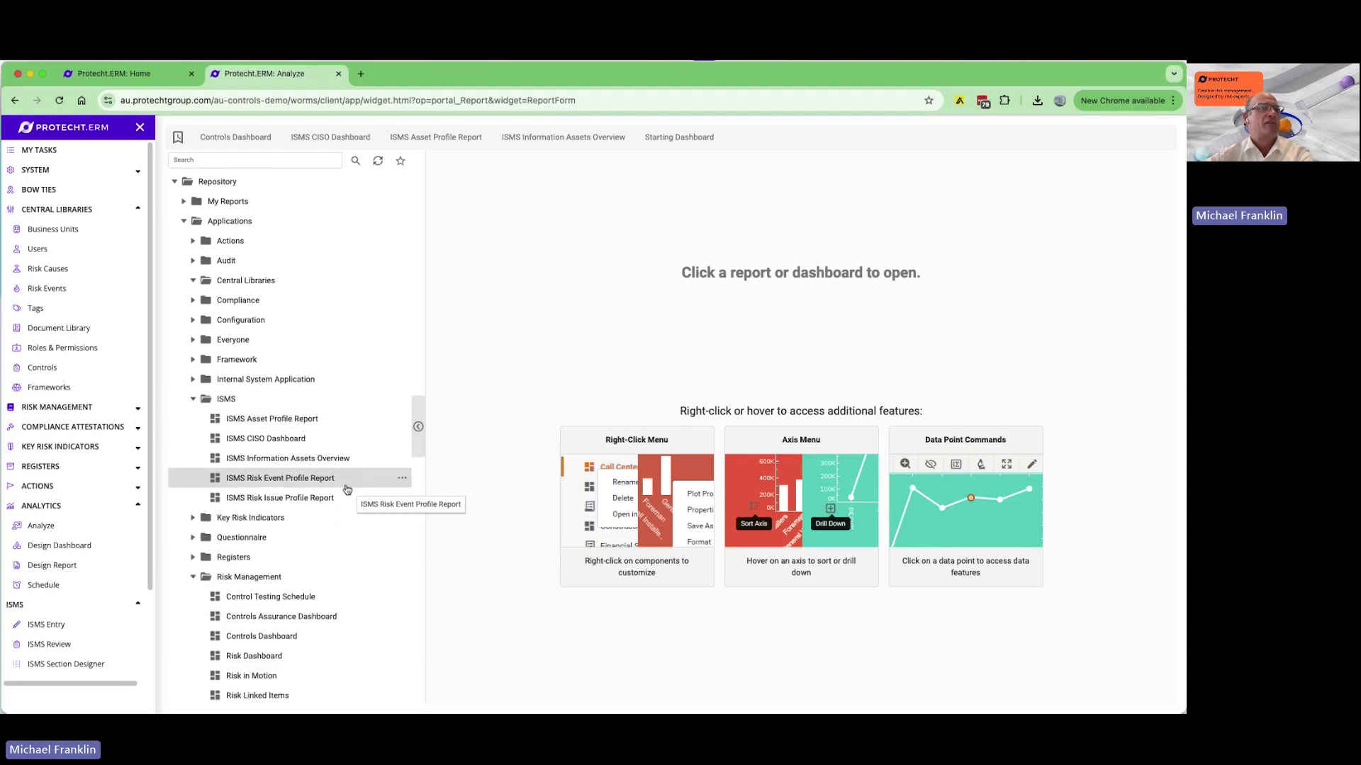
{"action": "left_click", "coordinate": [279, 421]}
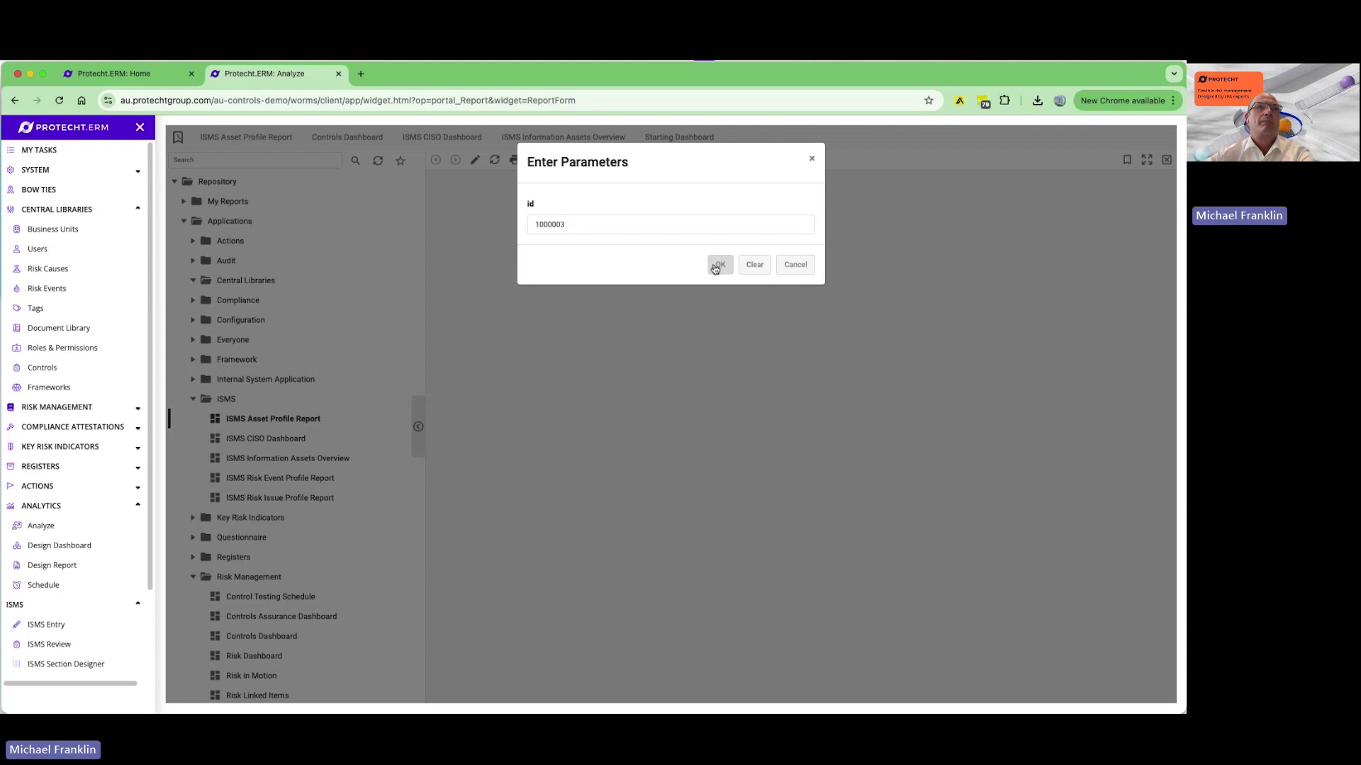
{"action": "left_click", "coordinate": [718, 265]}
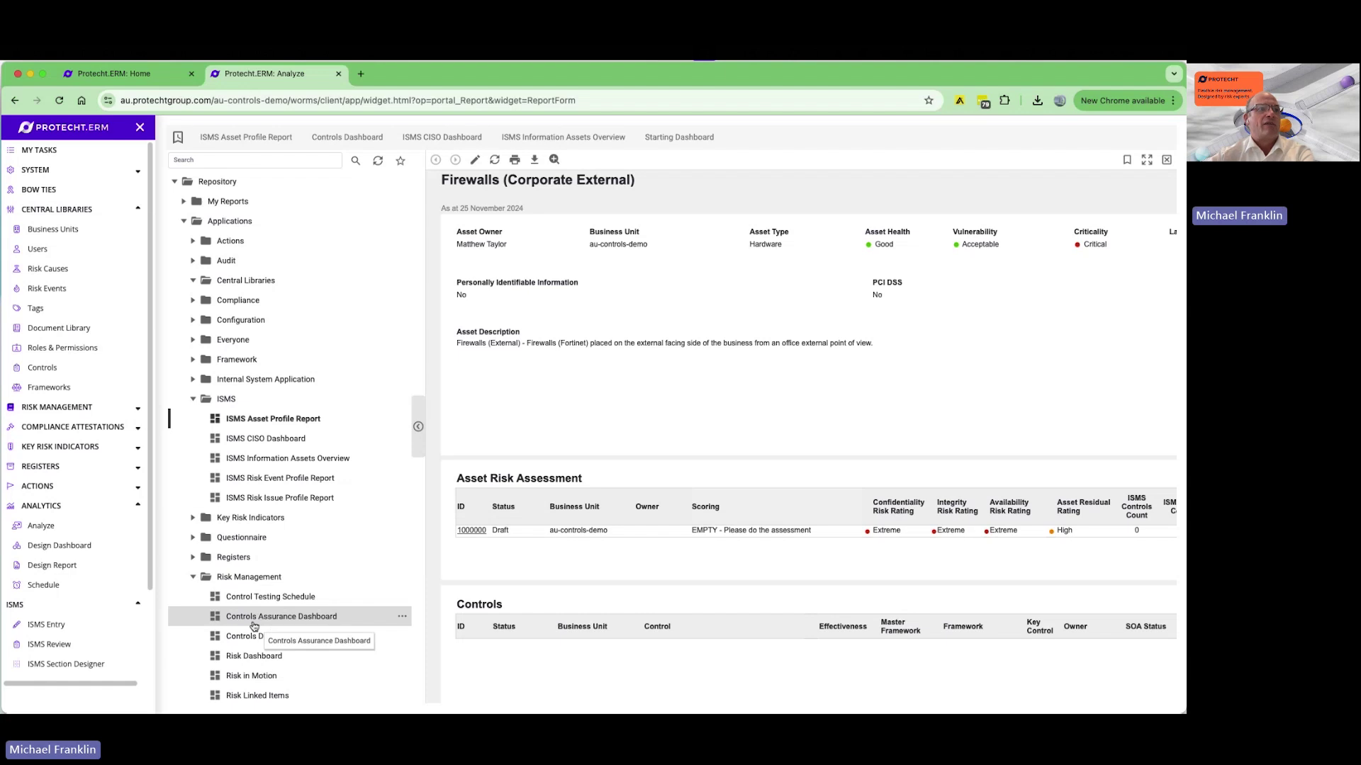
Open the Controls Dashboard from the Risk Management reports, collapse the repository list, and examine the framework ratings and control details.
{"action": "scroll", "coordinate": [254, 626], "scroll_direction": "down", "scroll_amount": 2}
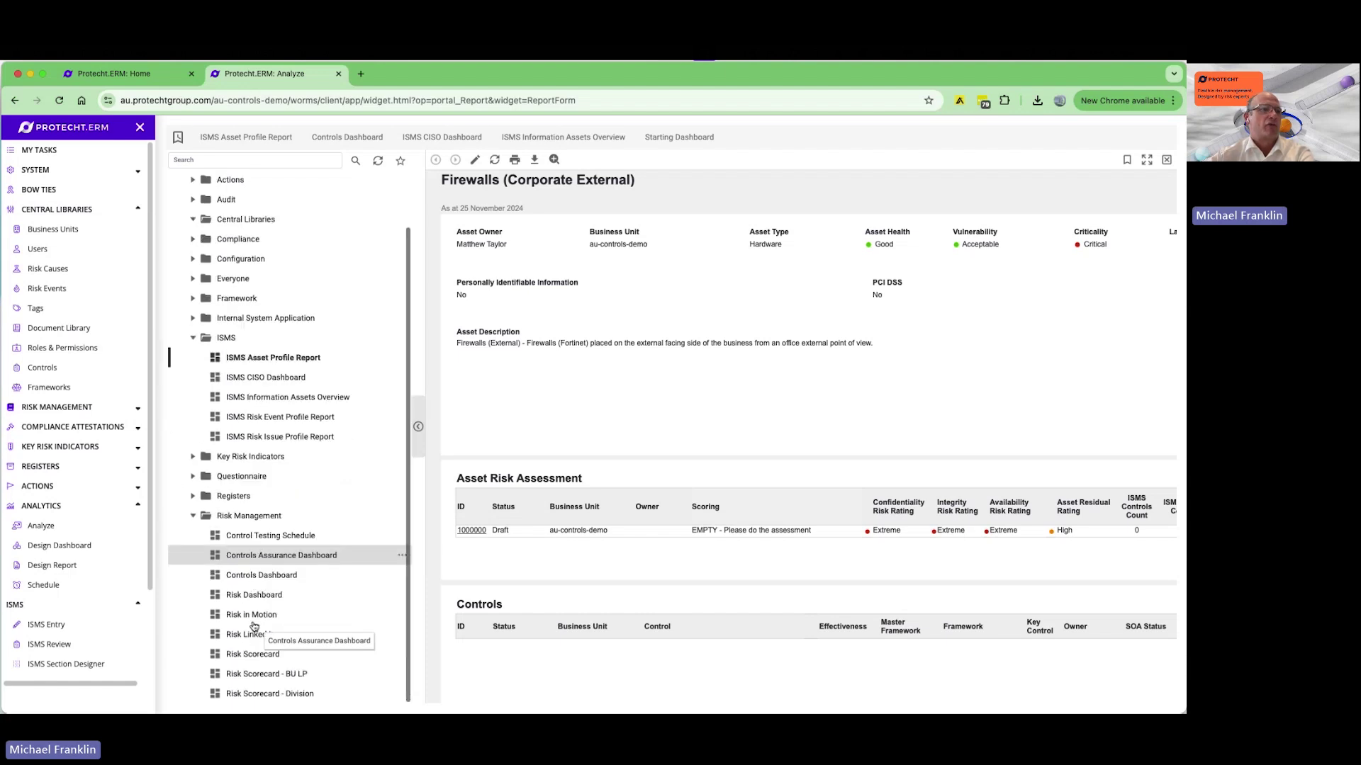
{"action": "left_click", "coordinate": [276, 574]}
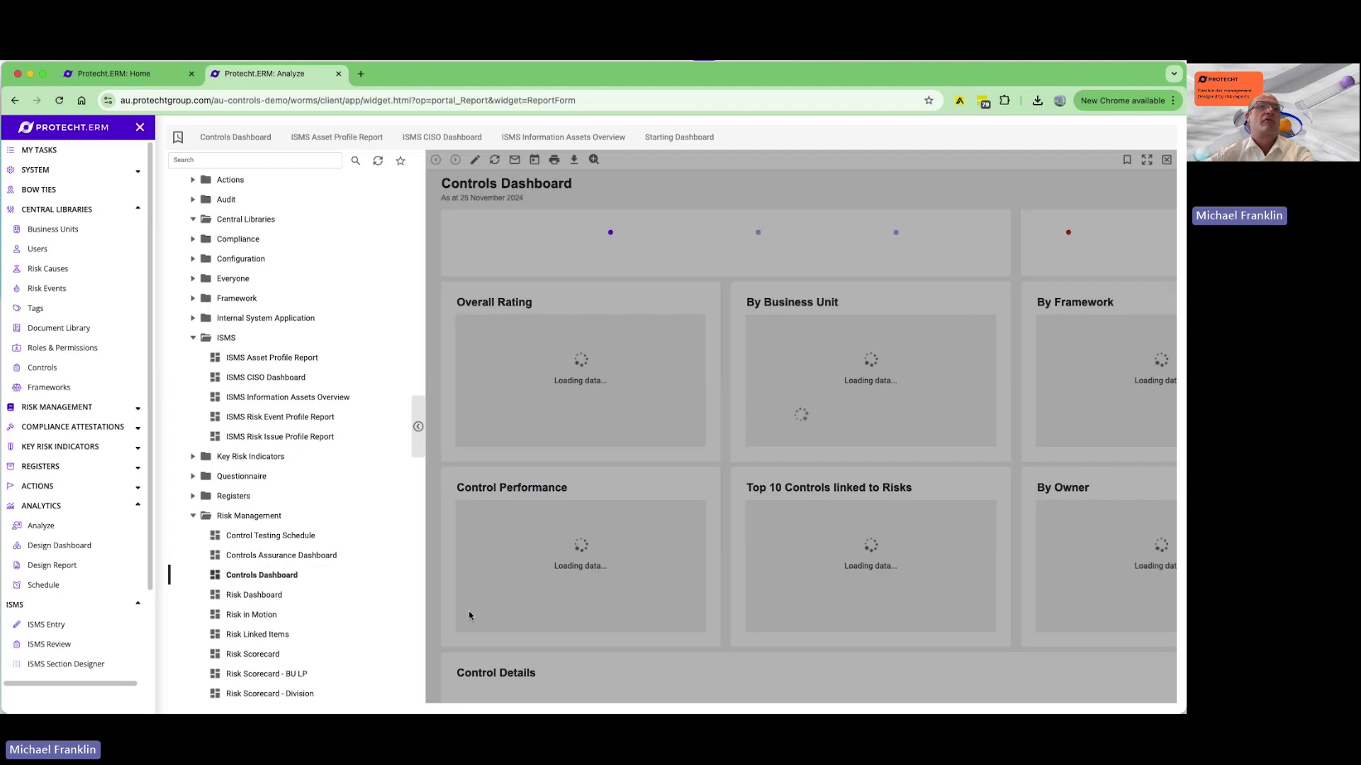
{"action": "left_click", "coordinate": [418, 426]}
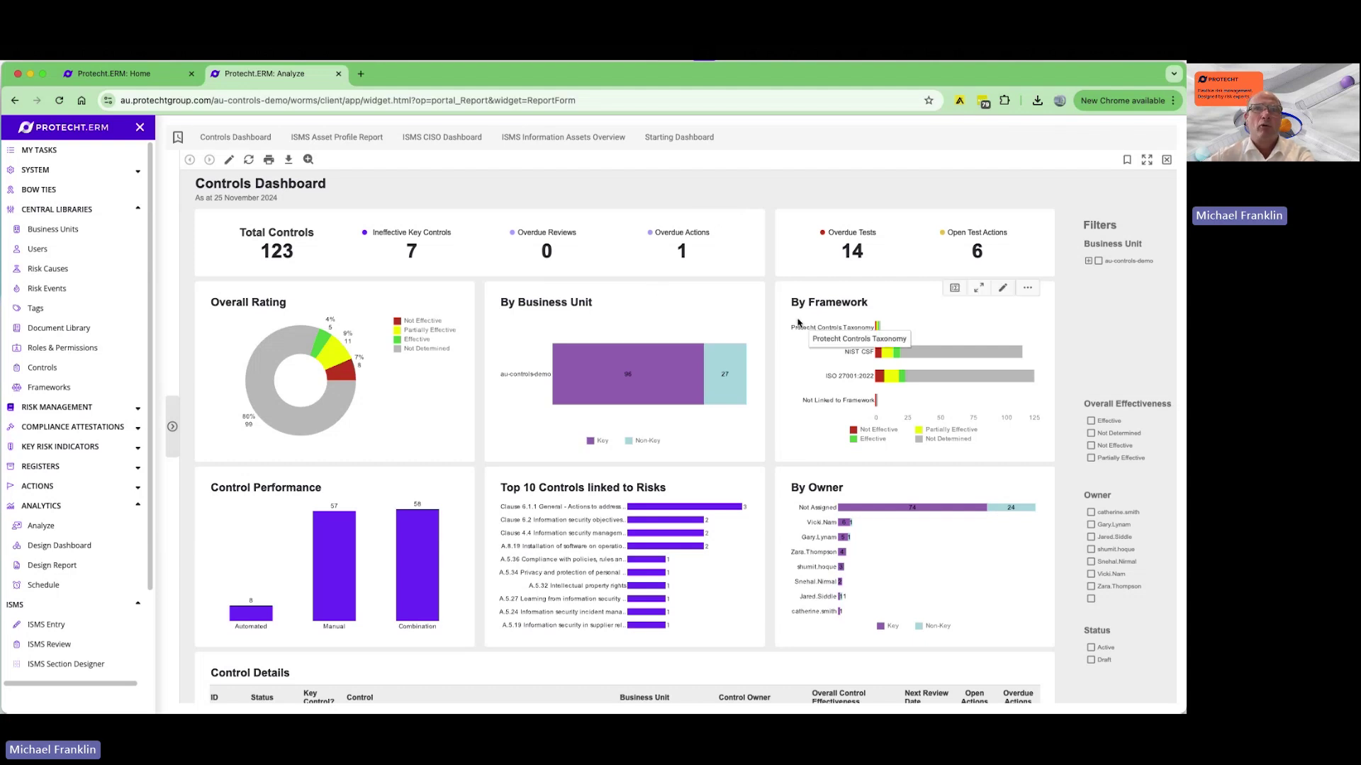
{"action": "mouse_move", "coordinate": [888, 358]}
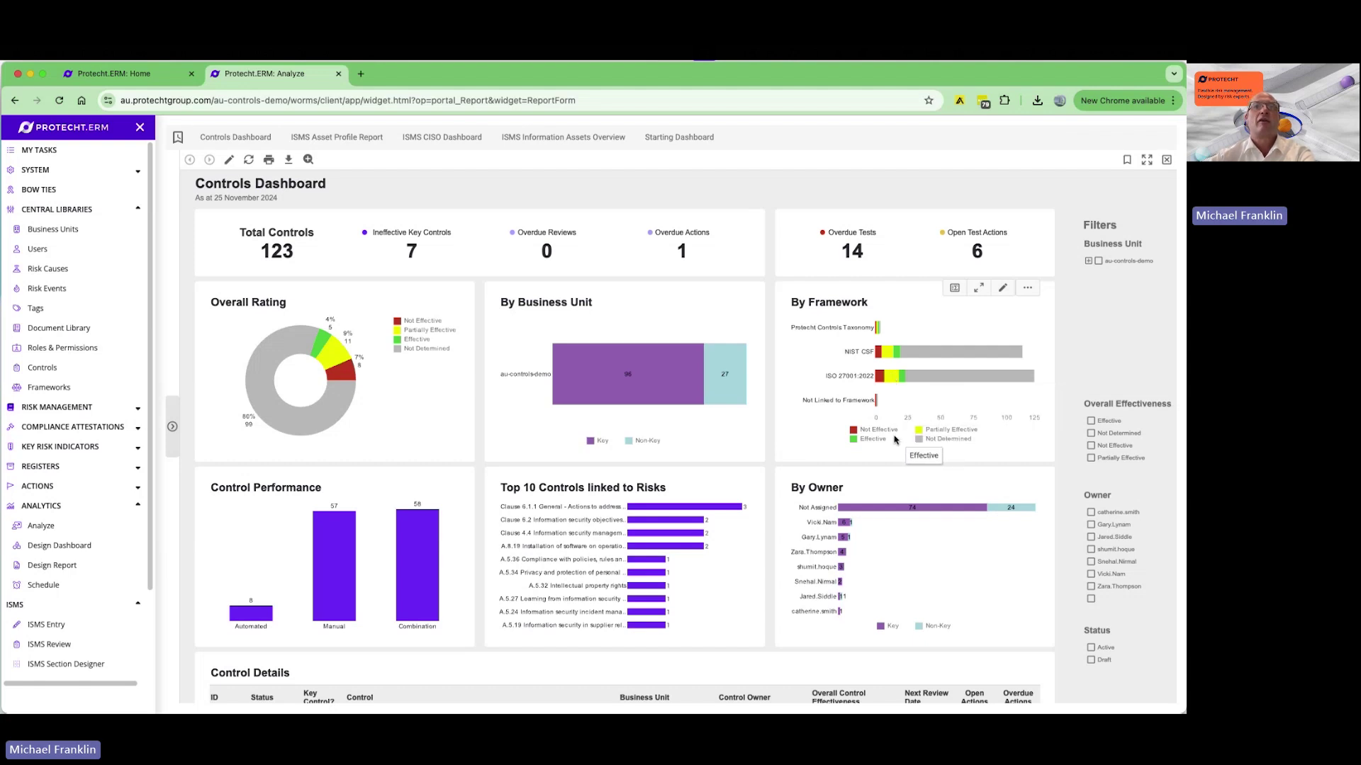
{"action": "mouse_move", "coordinate": [878, 377]}
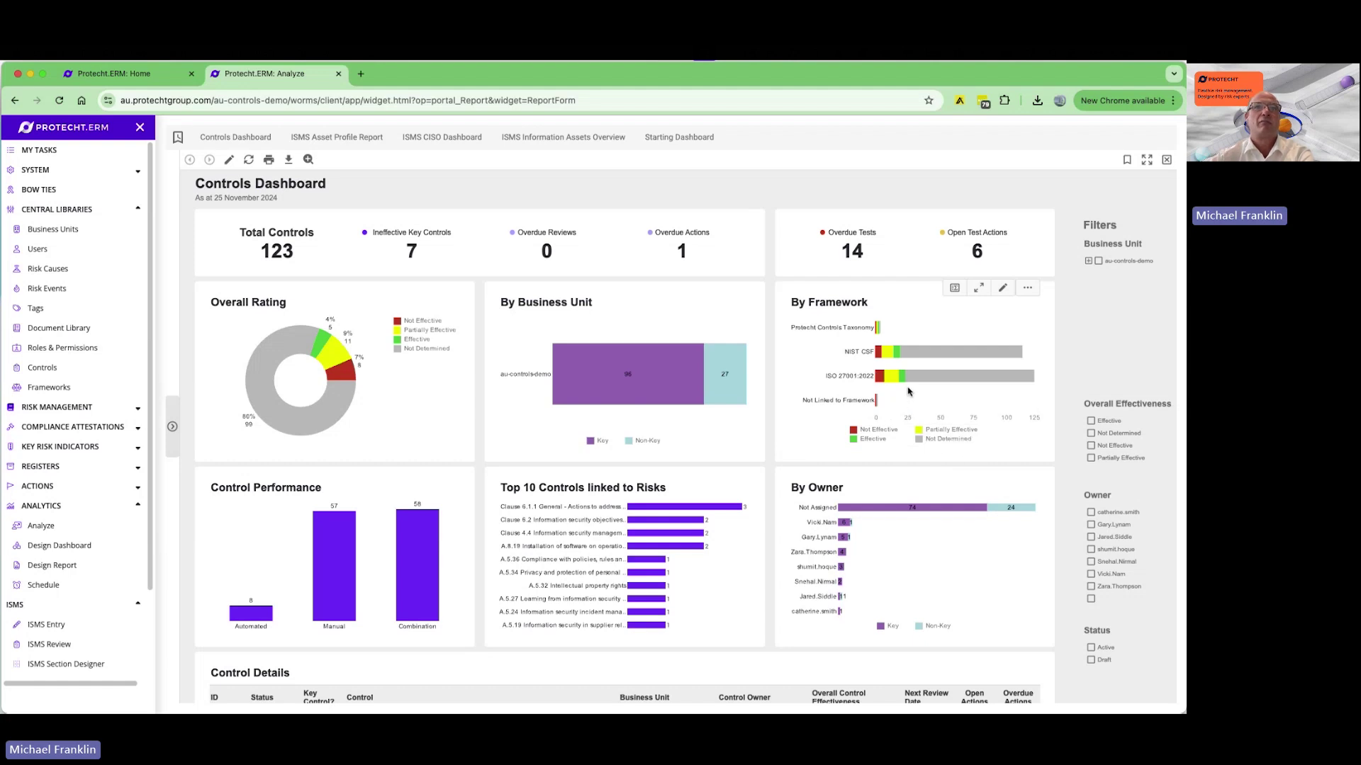
{"action": "mouse_move", "coordinate": [886, 353]}
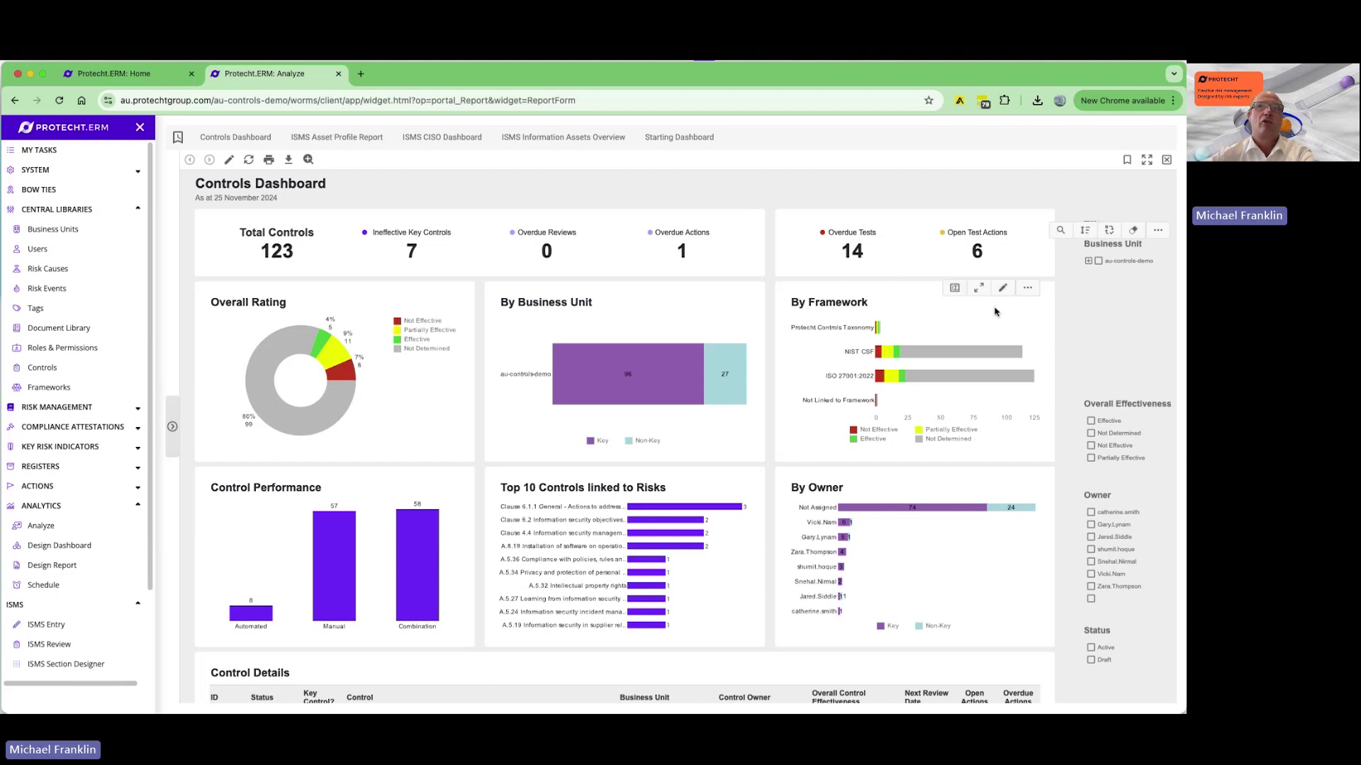
{"action": "scroll", "coordinate": [994, 312], "scroll_direction": "down", "scroll_amount": 5}
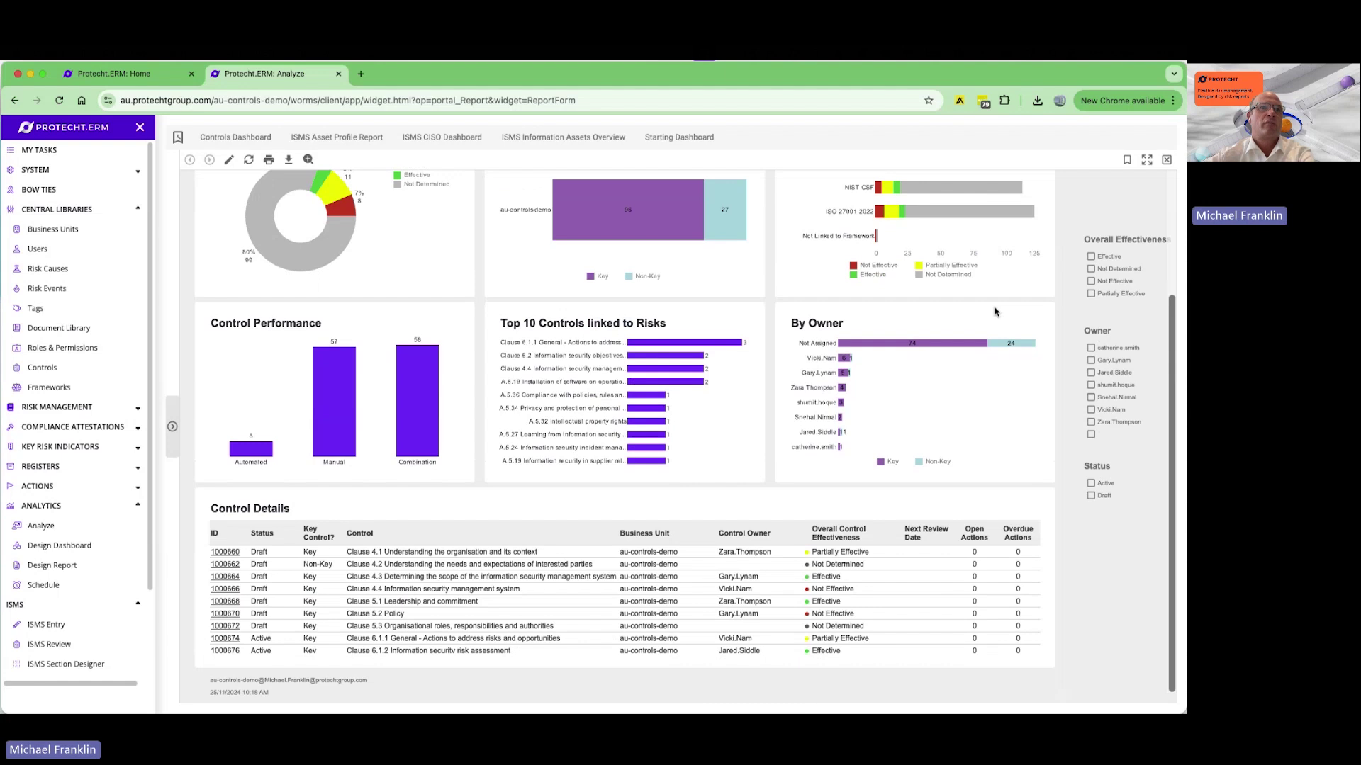
{"action": "scroll", "coordinate": [994, 312], "scroll_direction": "up", "scroll_amount": 5}
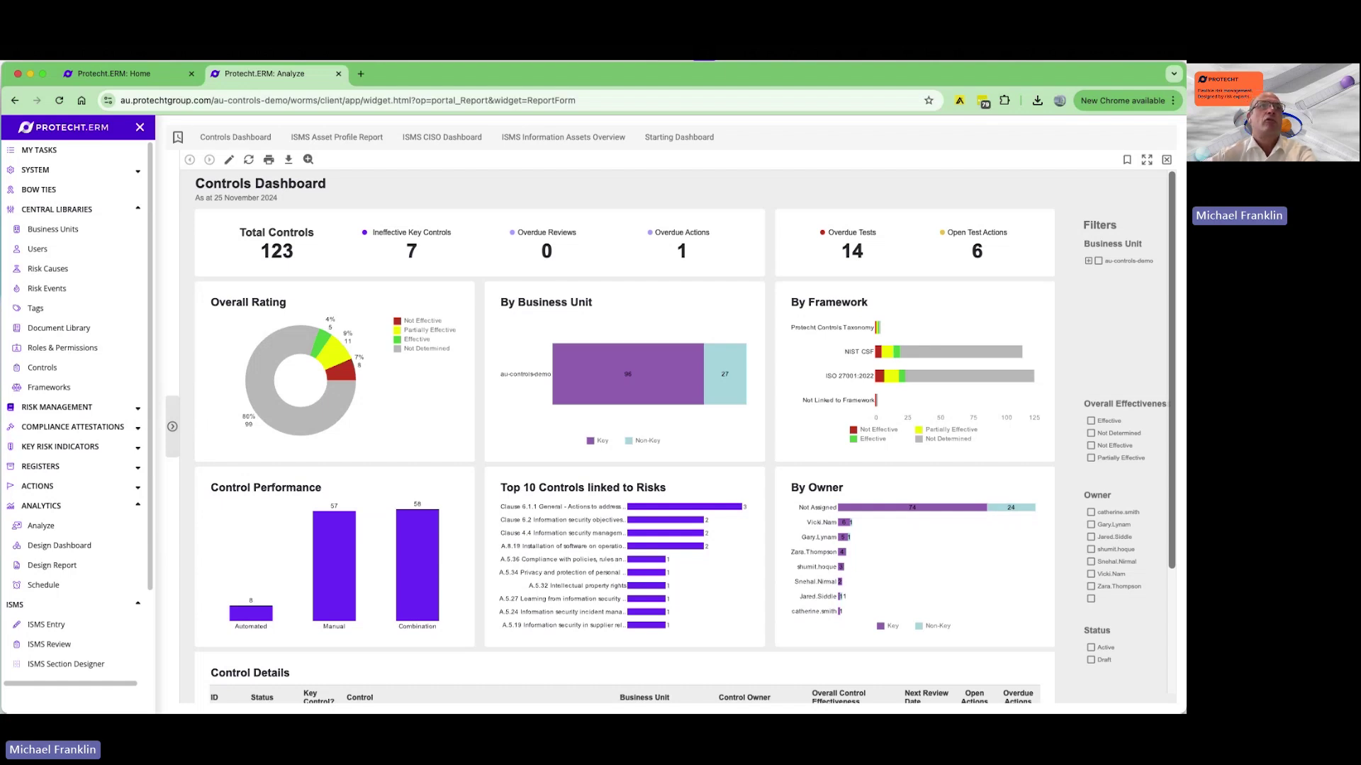
{"action": "key", "text": "alt+Tab"}
{"action": "key", "text": "Home"}
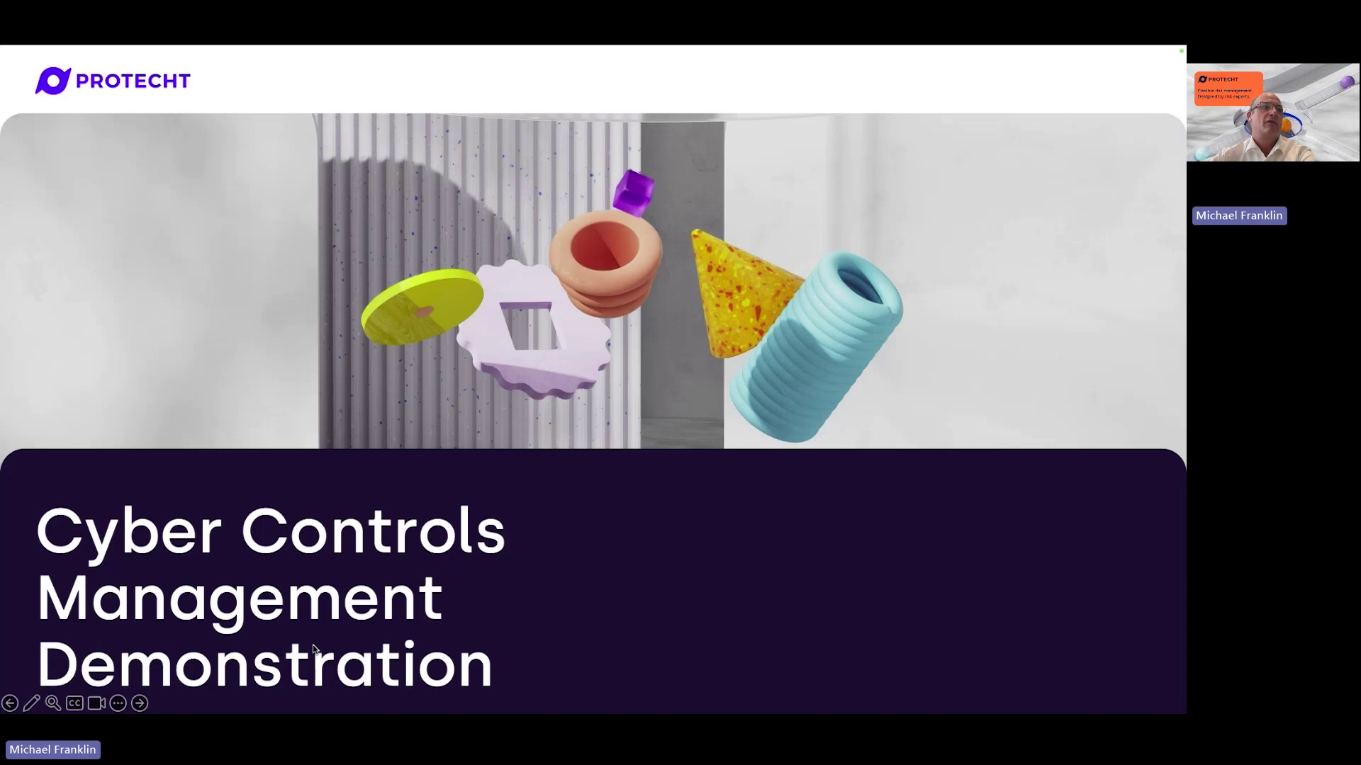
{"action": "key", "text": "Right"}
{"action": "key", "text": "Right"}
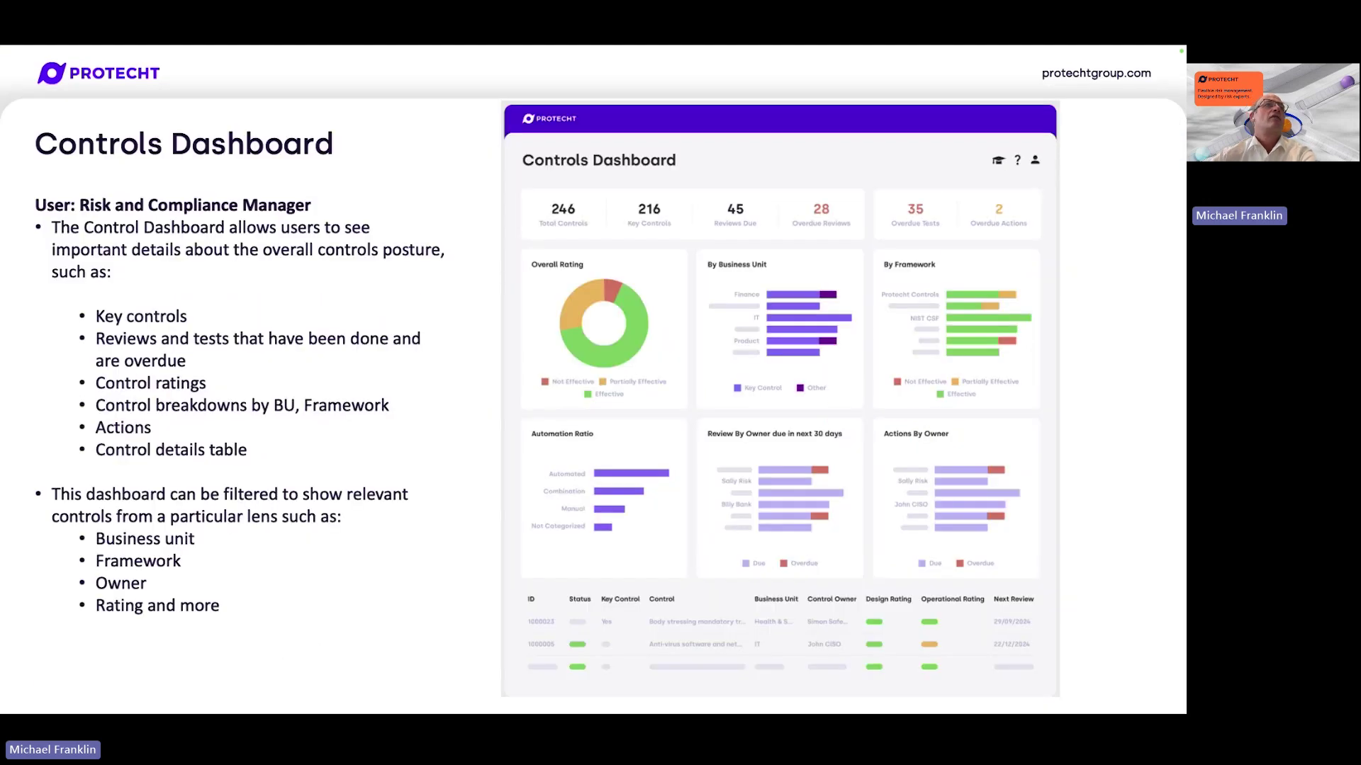
{"action": "key", "text": "Right"}
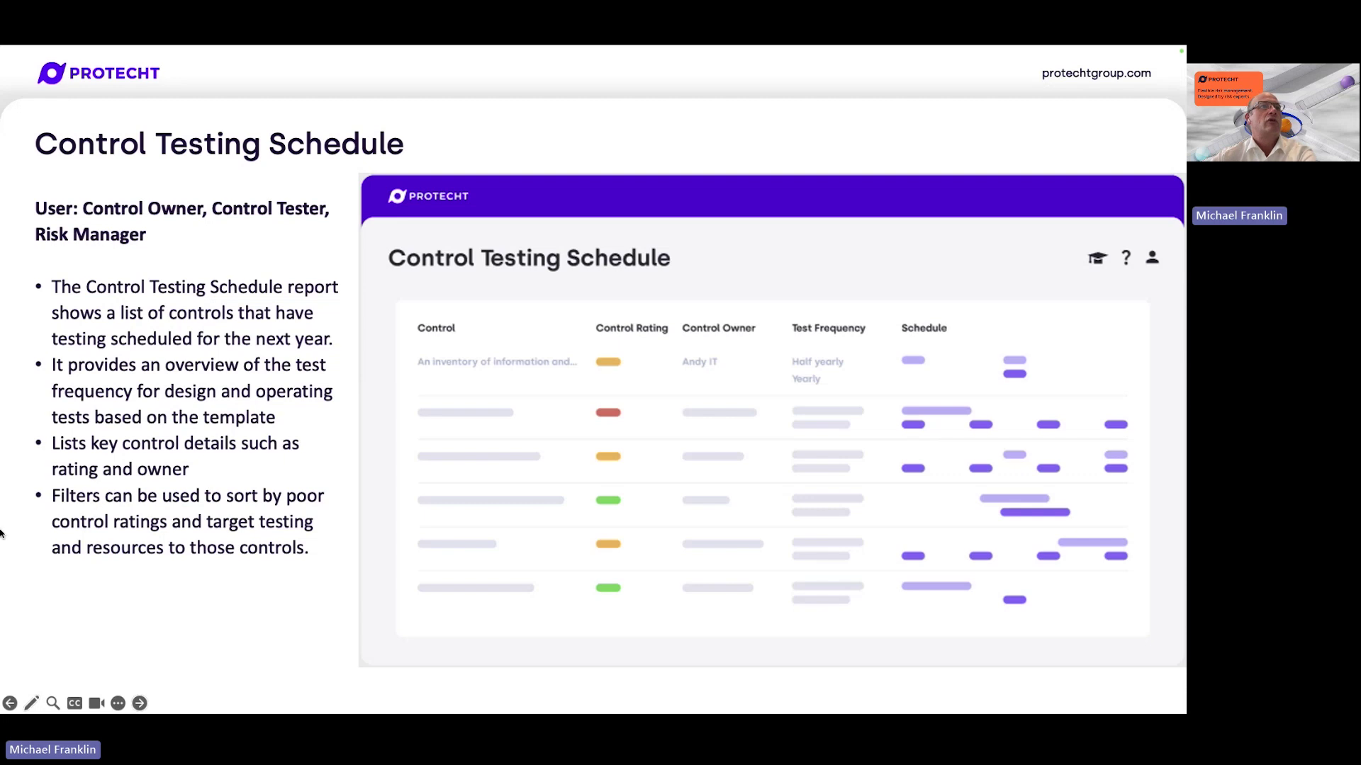
{"action": "left_click", "coordinate": [29, 568]}
{"action": "left_click", "coordinate": [29, 568]}
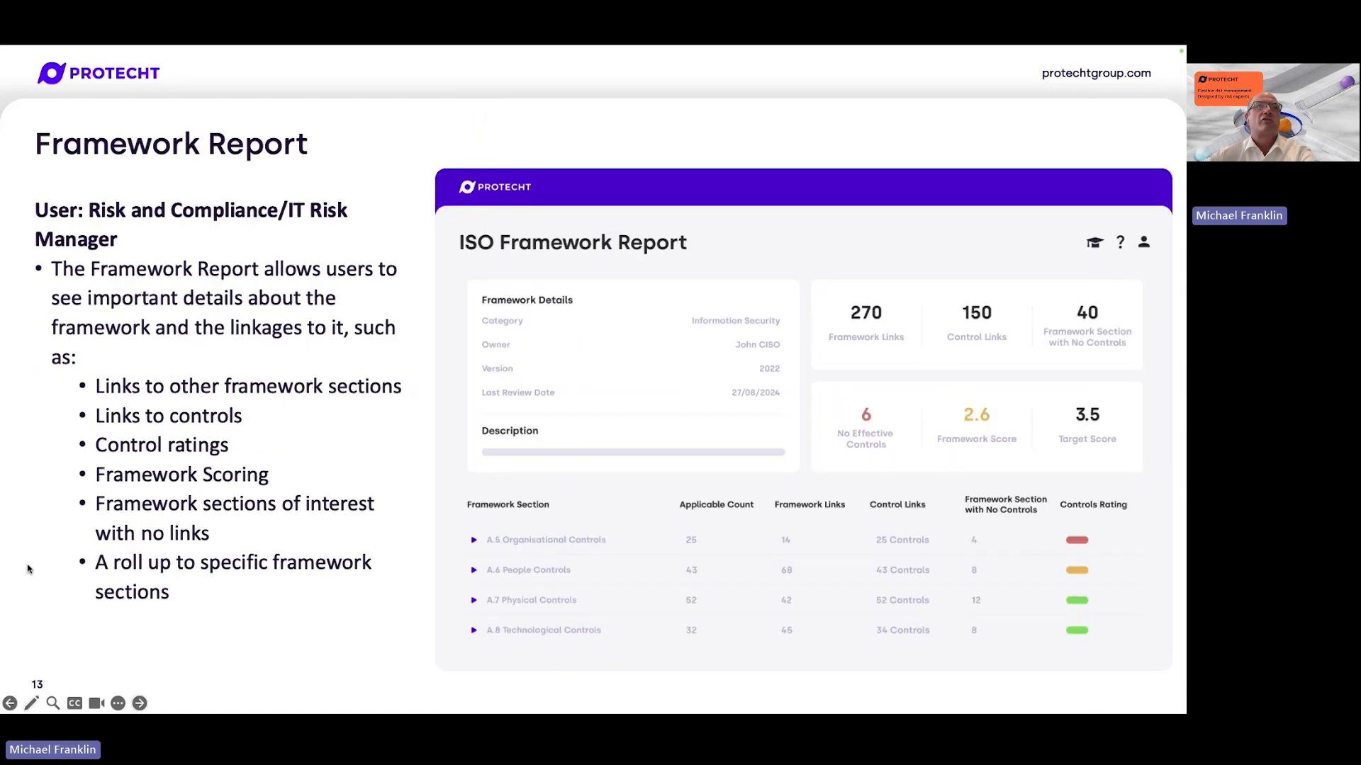